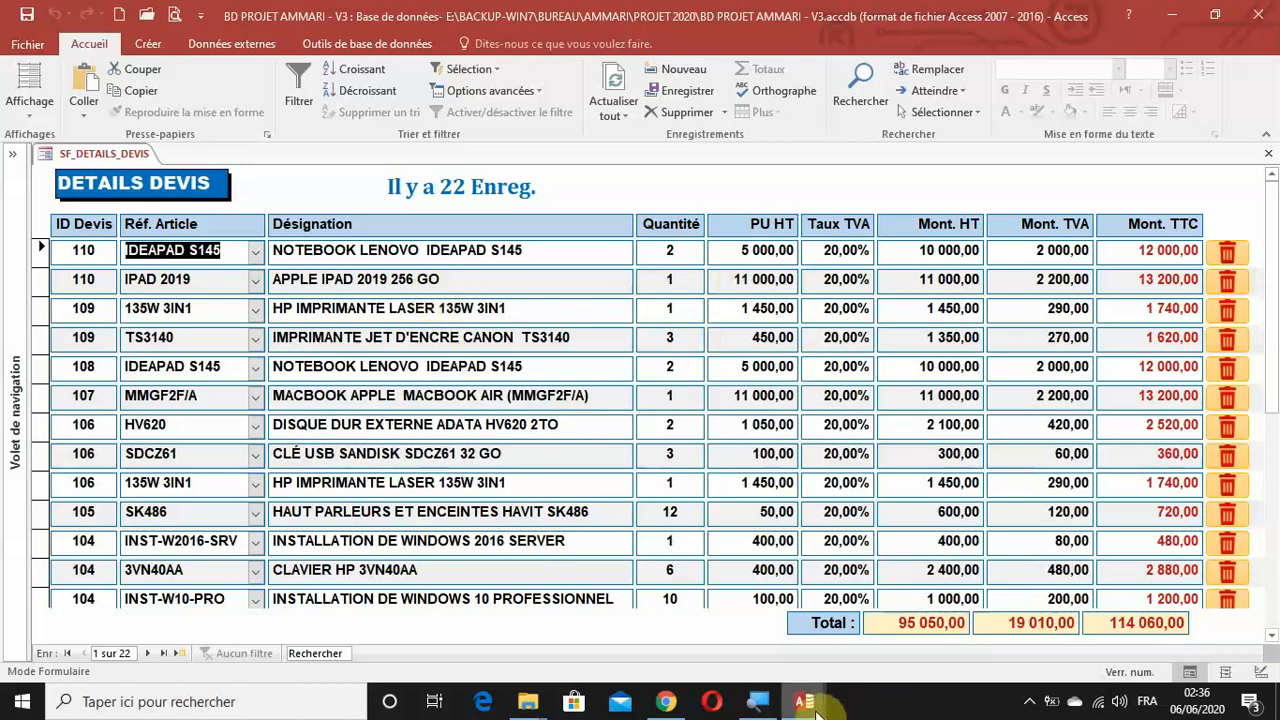
Step: Switch to the BD PROJET AMMARI - V4 database and create a design-view query containing the T_DETAILS_DEVIS and T_ARTICLE tables
mouse_move(812, 705)
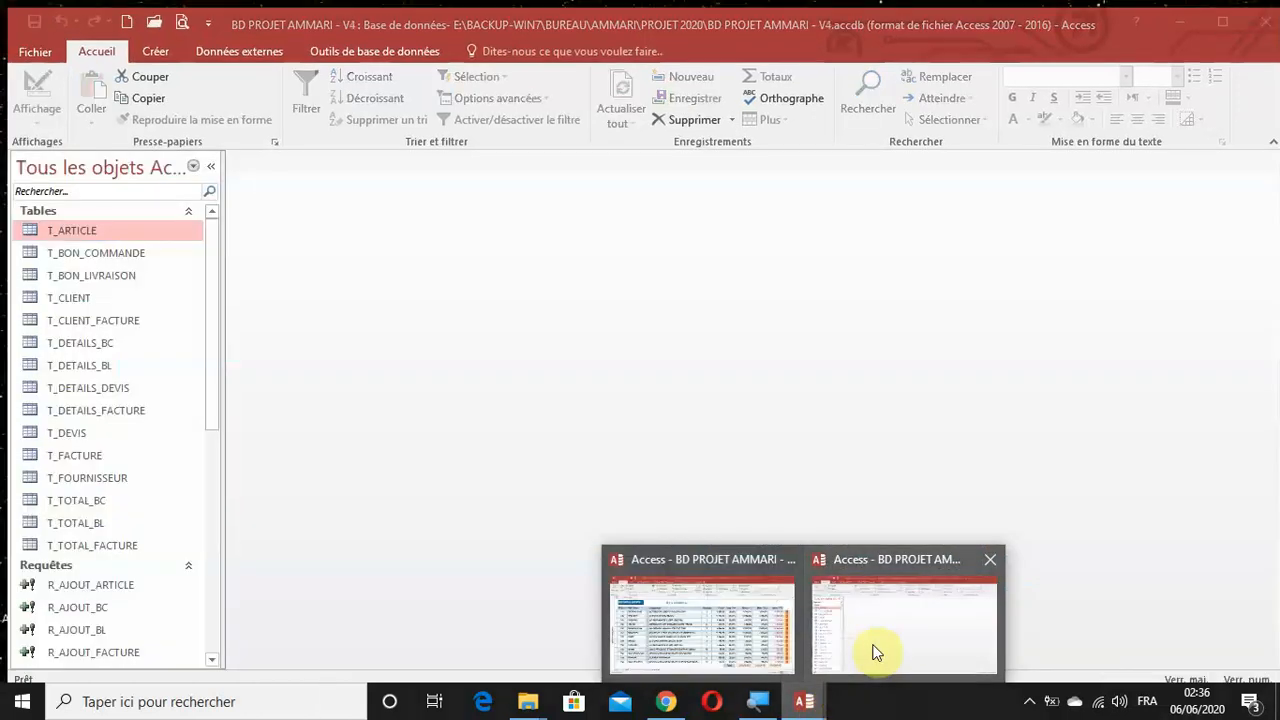
left_click(876, 652)
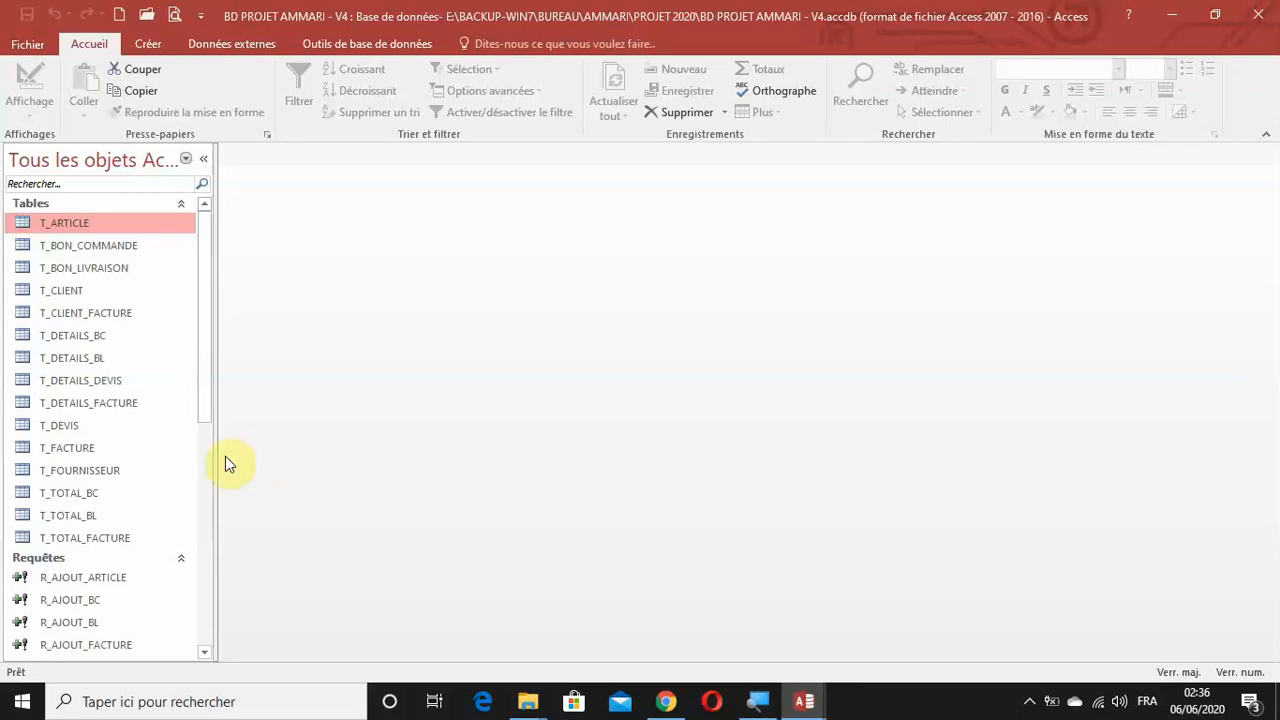
left_click(150, 44)
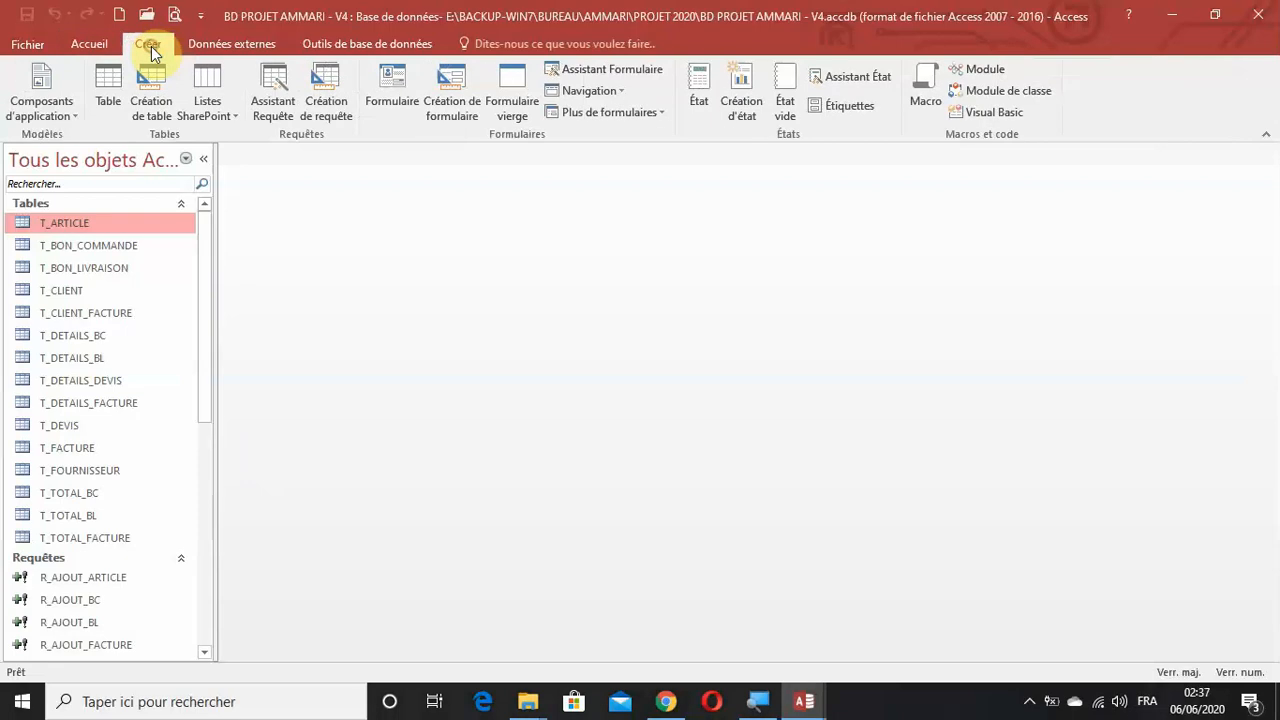
left_click(340, 119)
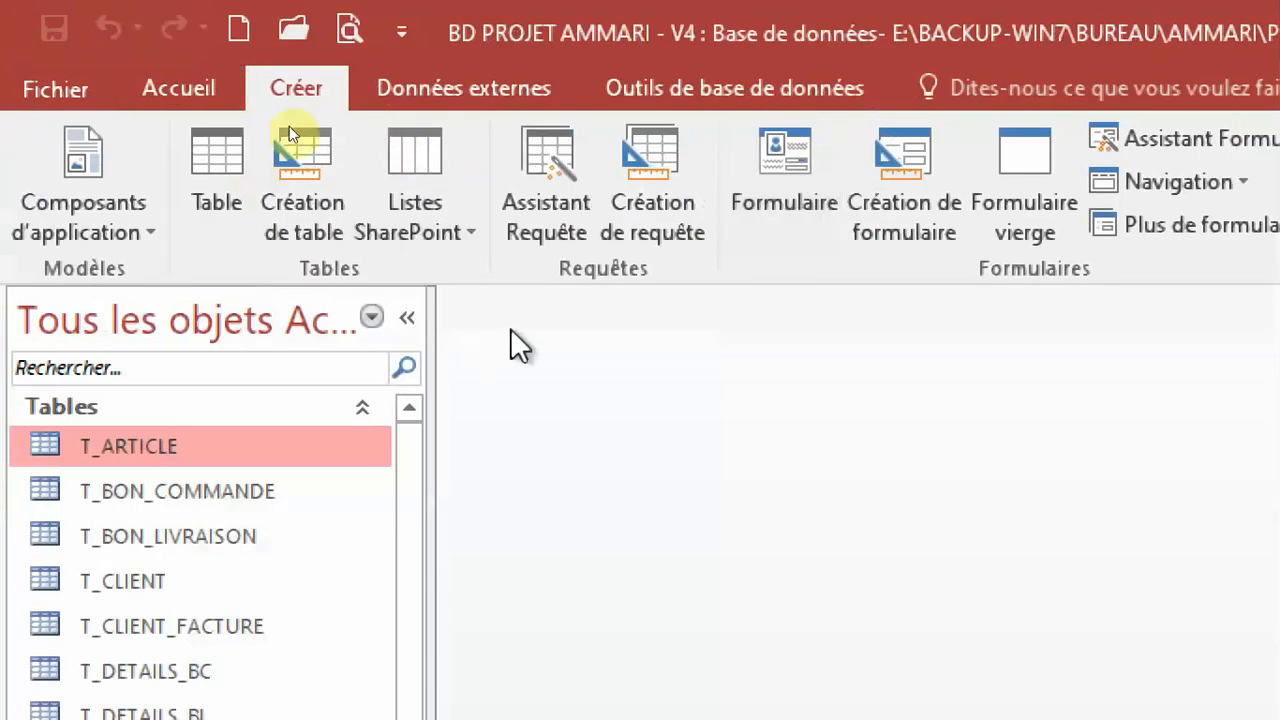
left_click(655, 192)
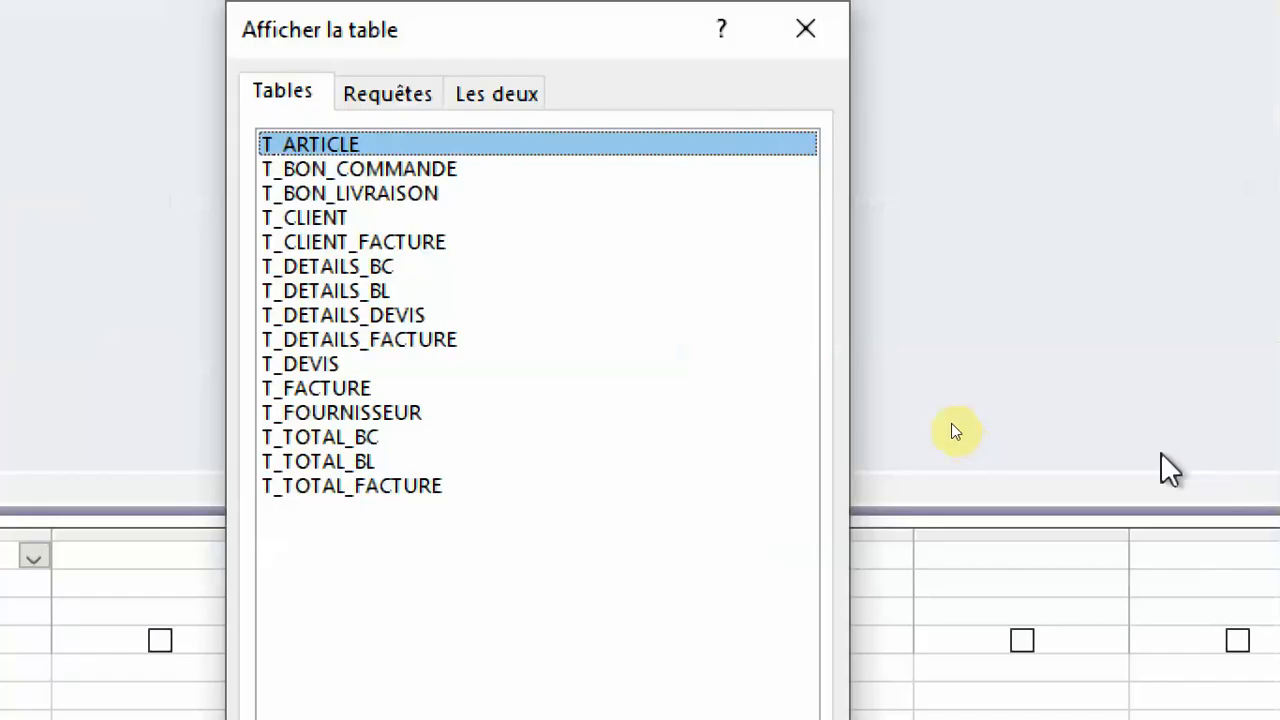
left_click(370, 316)
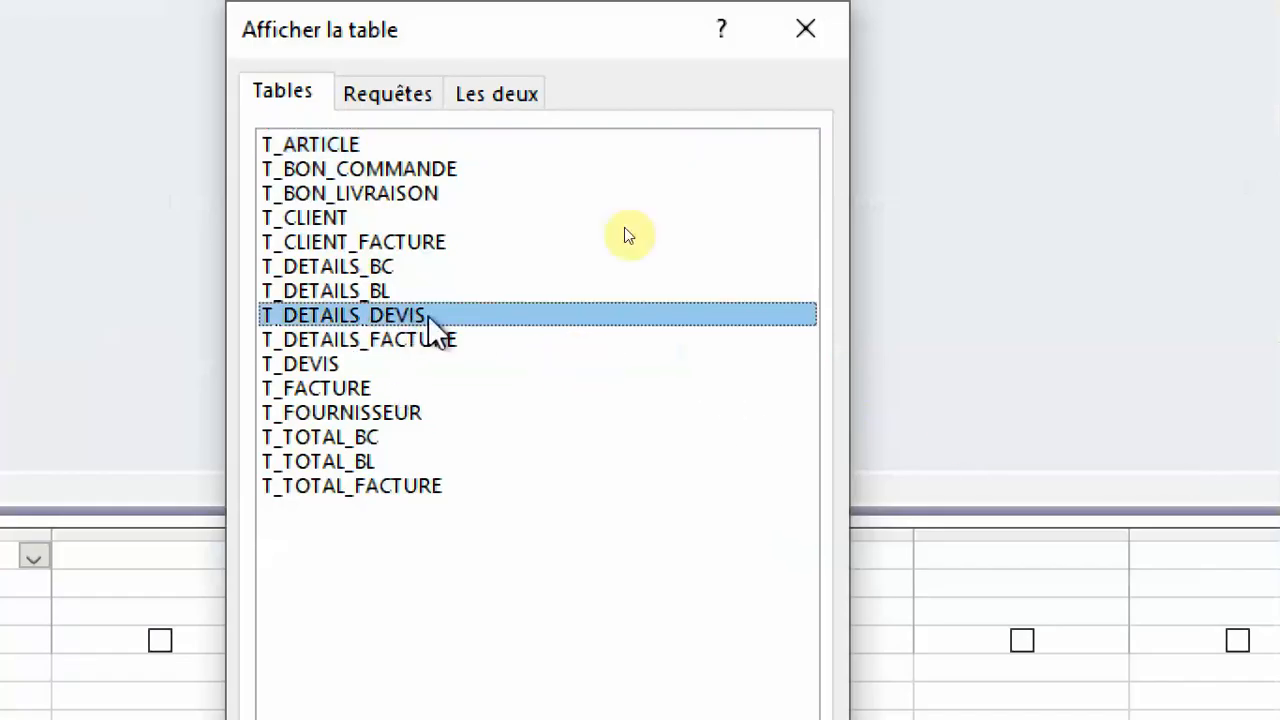
double_click(551, 322)
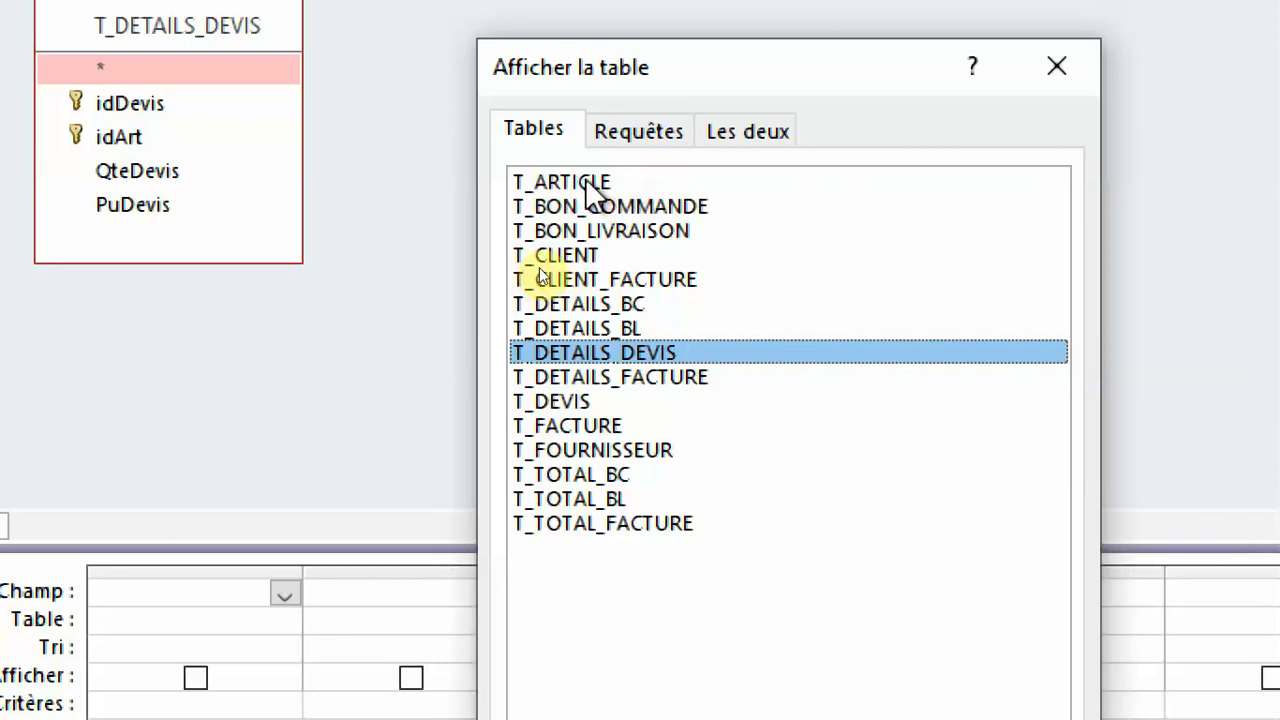
double_click(590, 184)
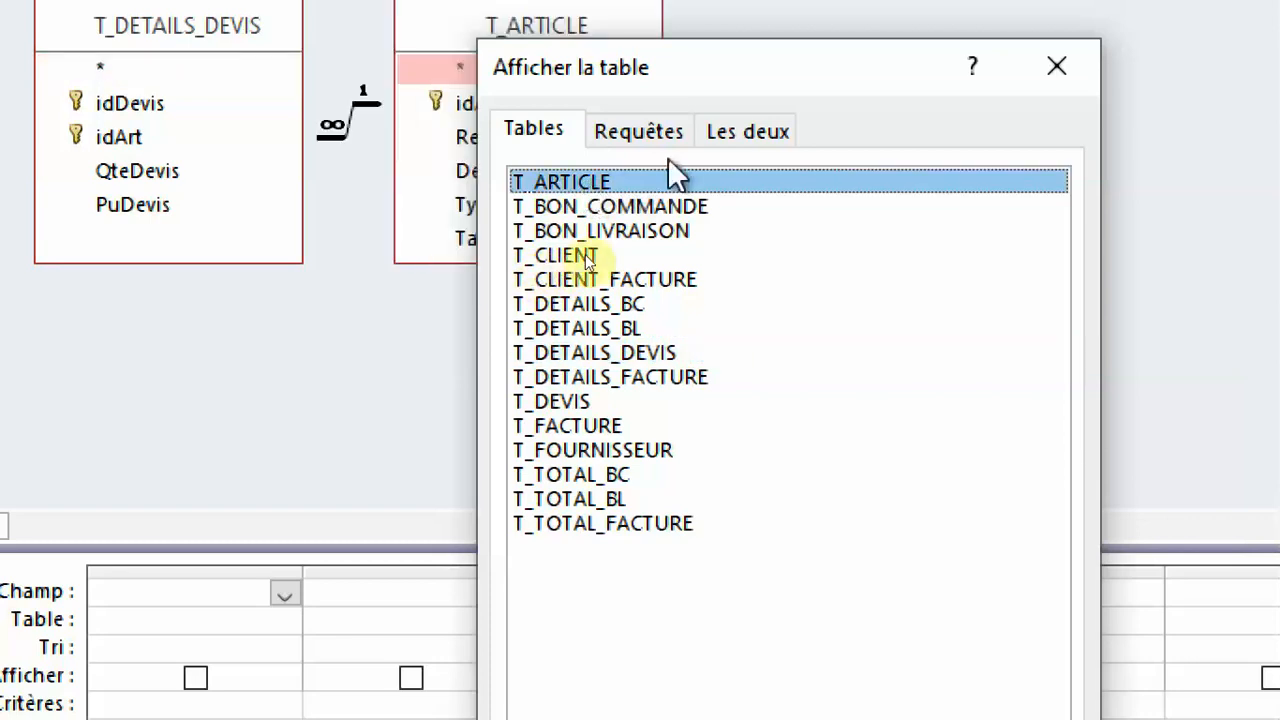
left_click(1057, 66)
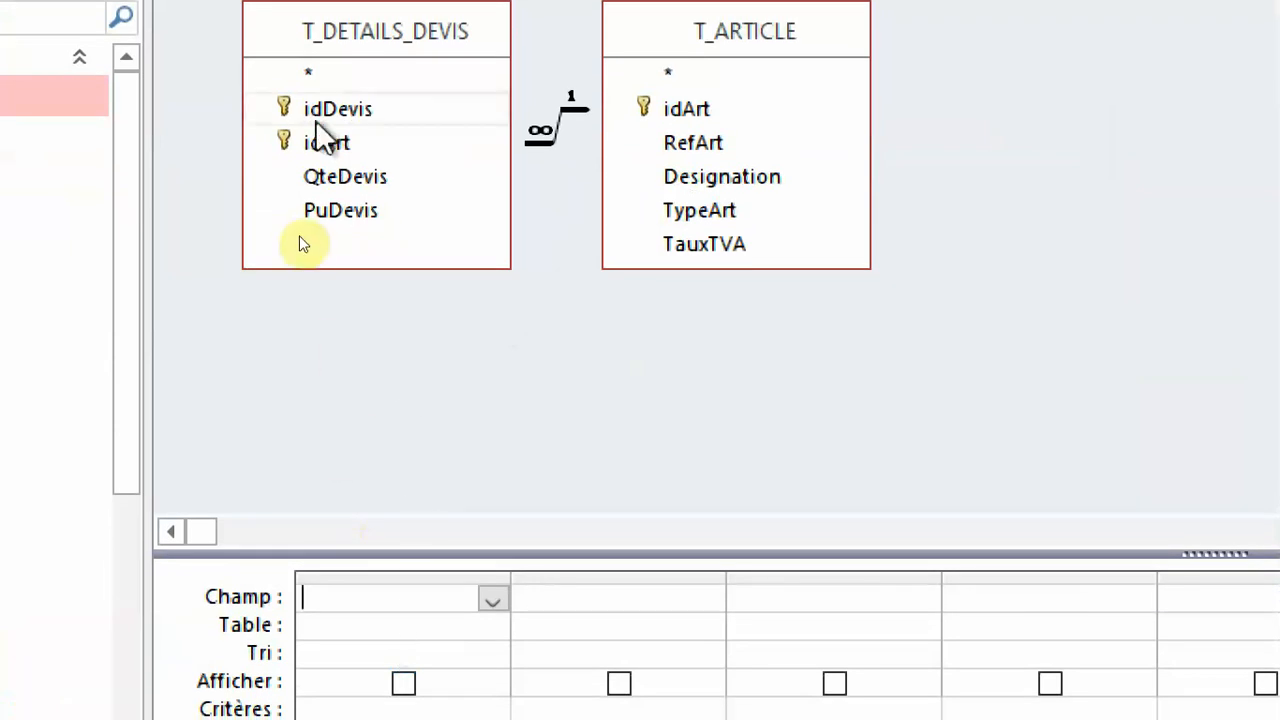
Step: Add the fields idDevis, idArt, Designation, QteDevis, PuDevis and TauxTVA to the query grid, taking idArt from T_DETAILS_DEVIS
left_click_drag(332, 112, 400, 598)
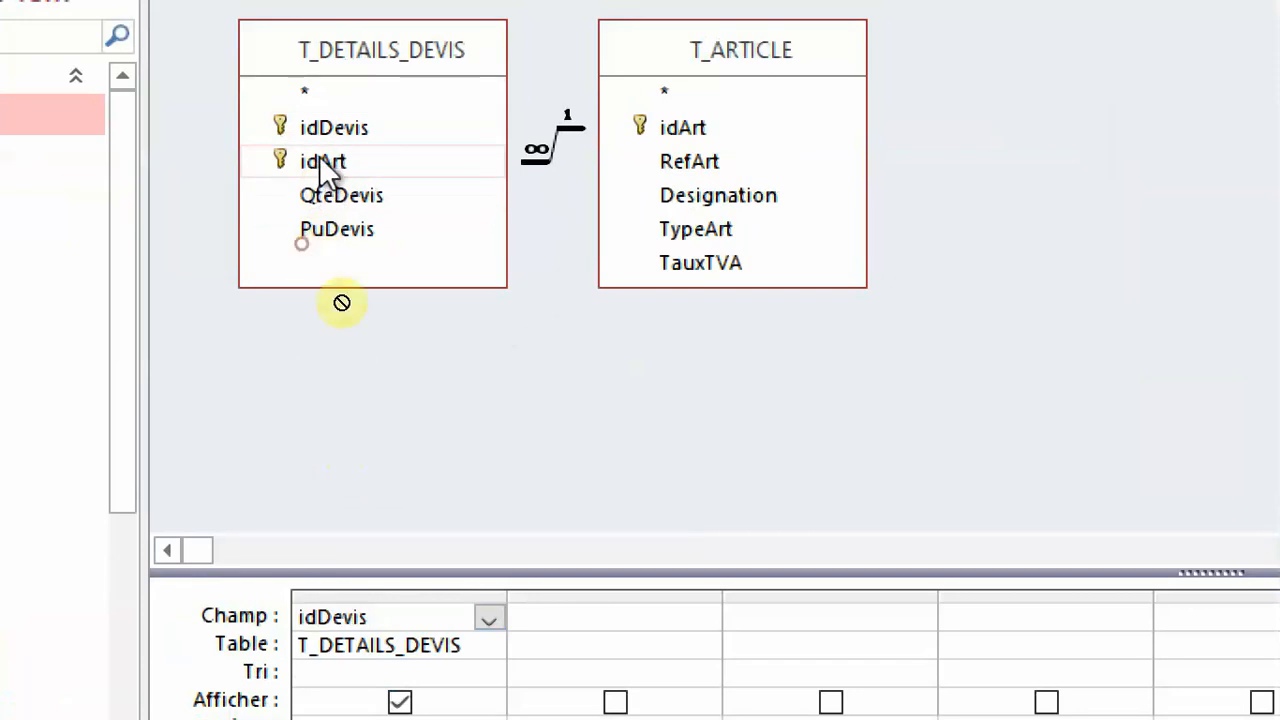
left_click_drag(332, 165, 562, 622)
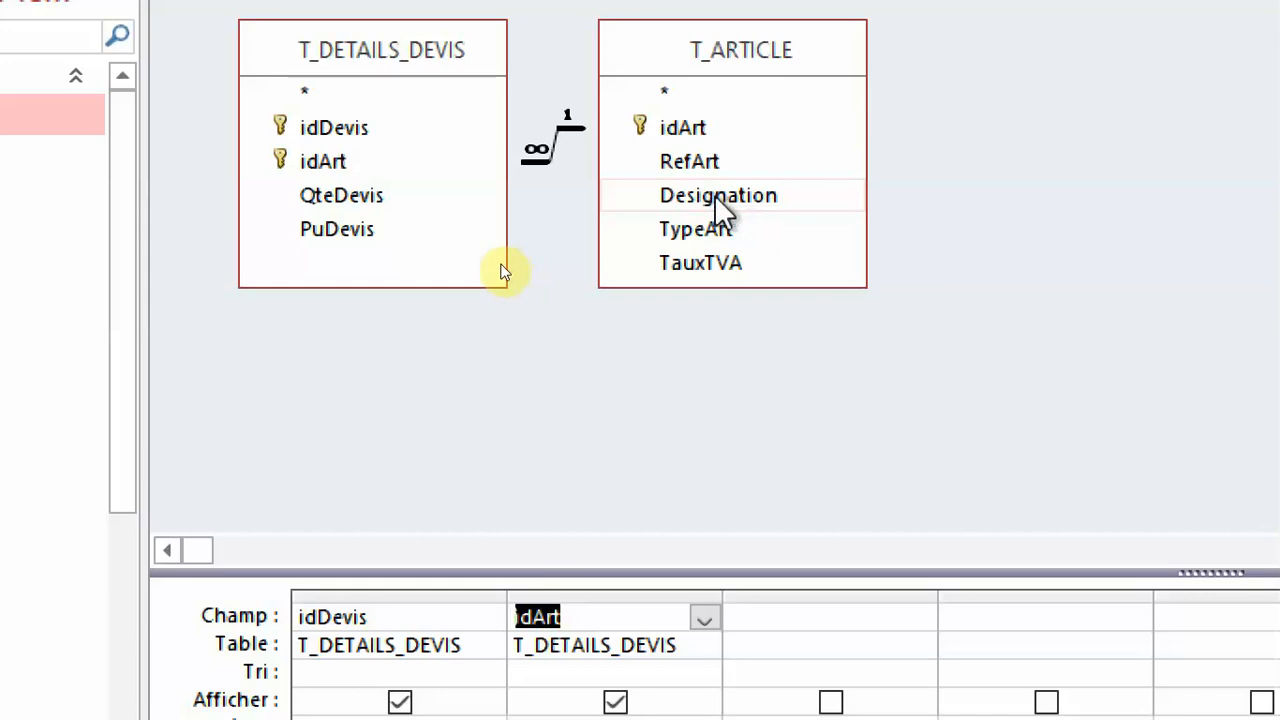
left_click_drag(708, 196, 800, 622)
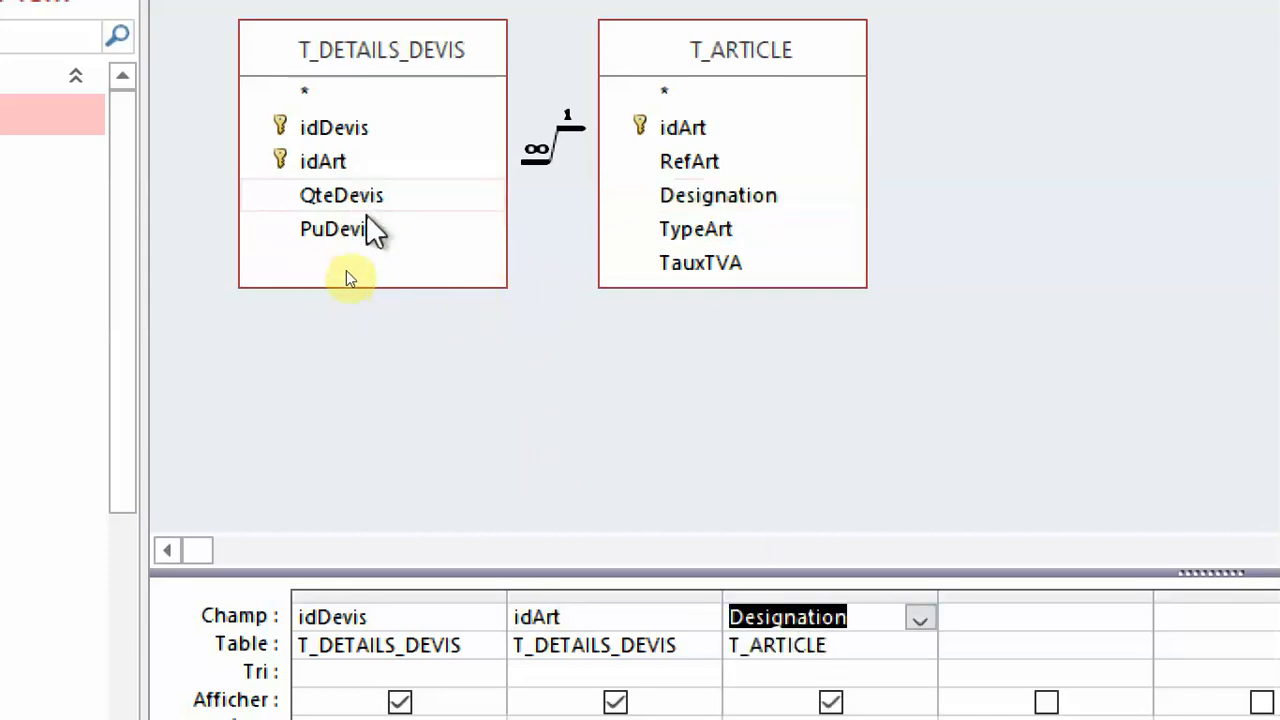
left_click_drag(342, 193, 1005, 630)
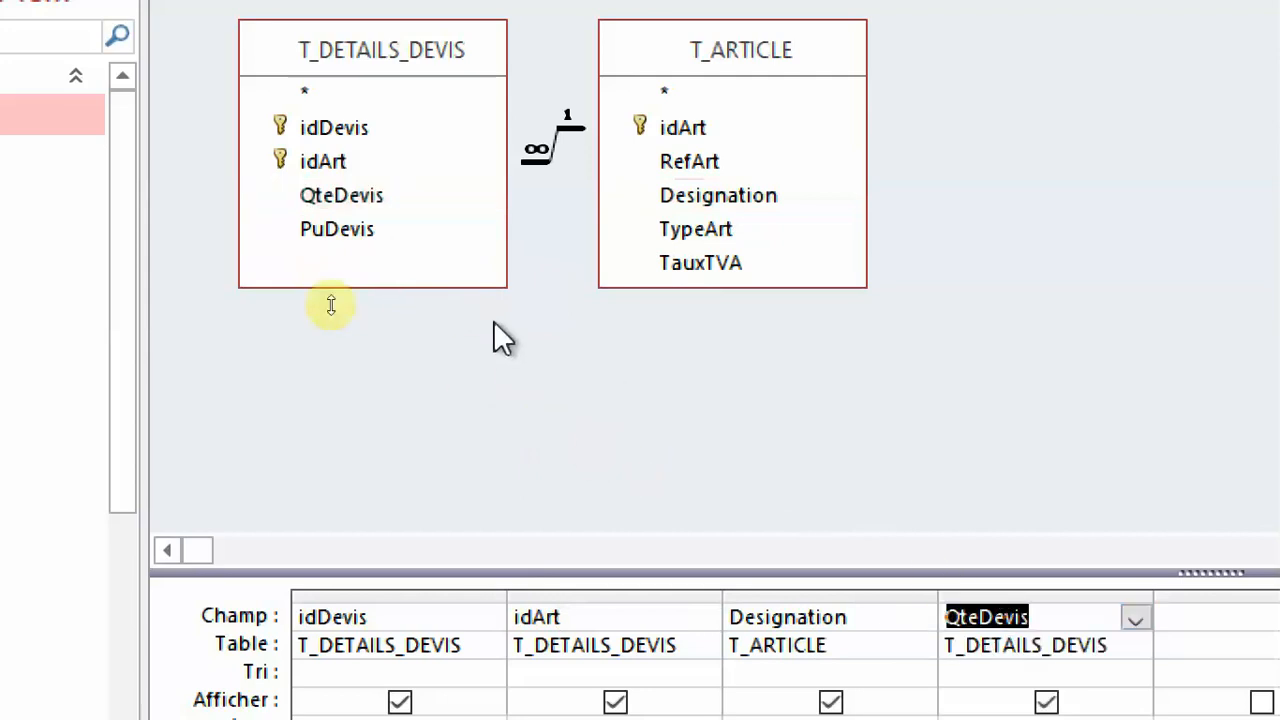
double_click(340, 232)
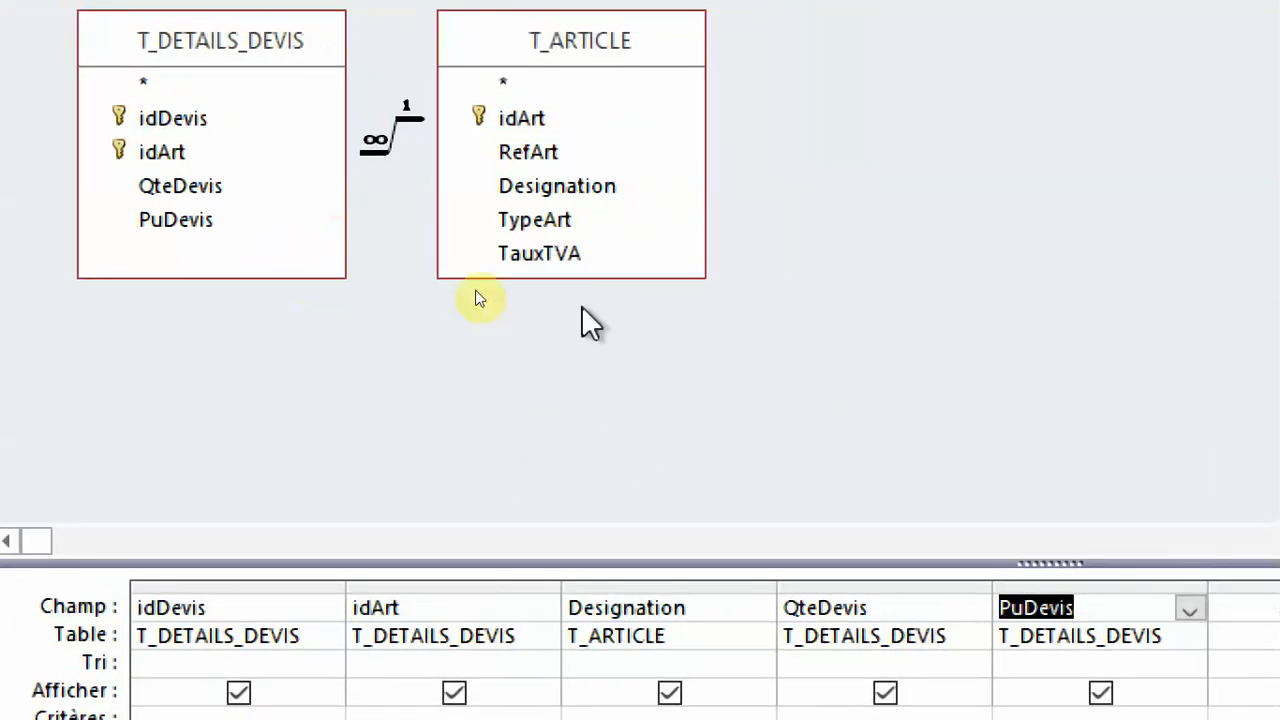
left_click(553, 256)
double_click(555, 253)
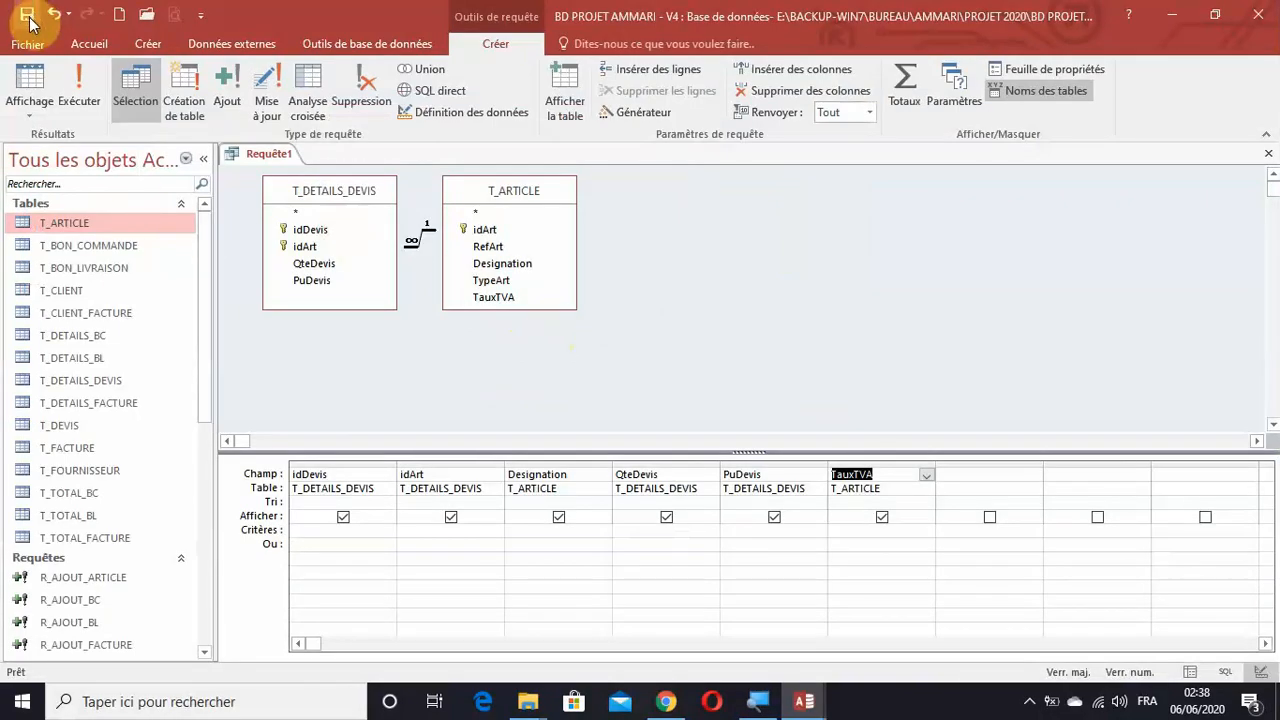
Step: Save the query as R_DETAILS_DEVIS
left_click(27, 18)
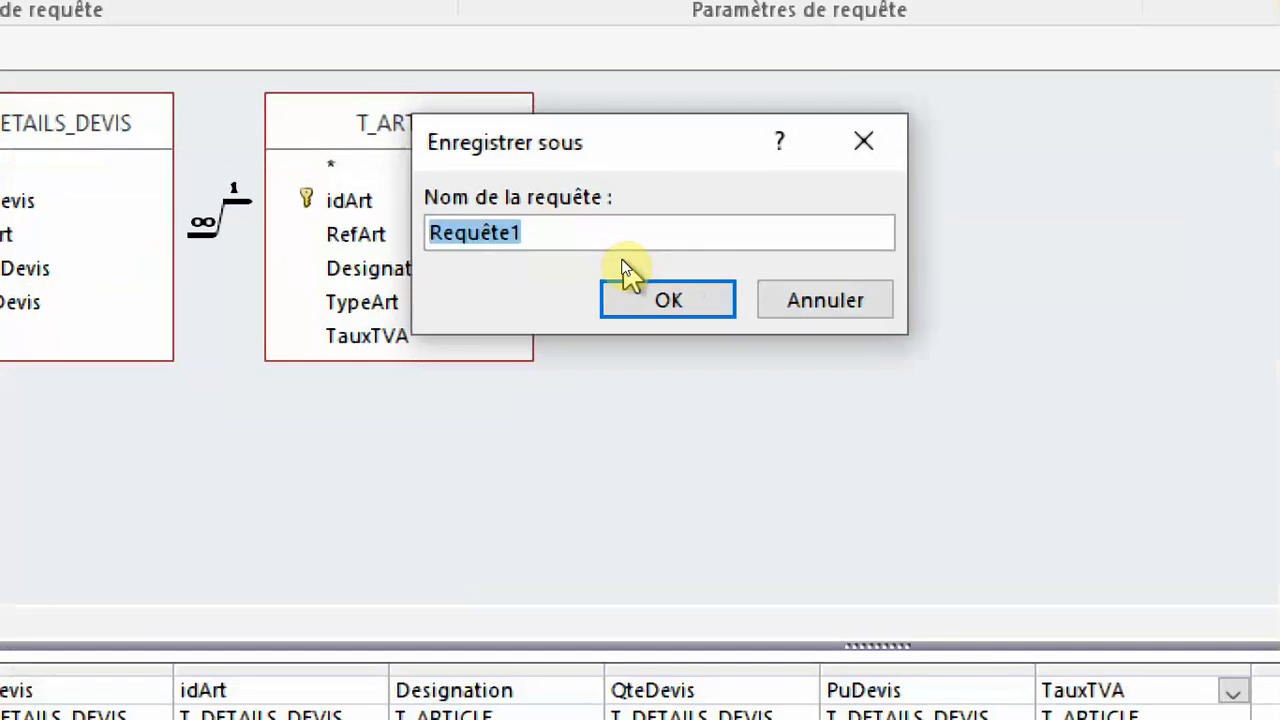
type("R_")
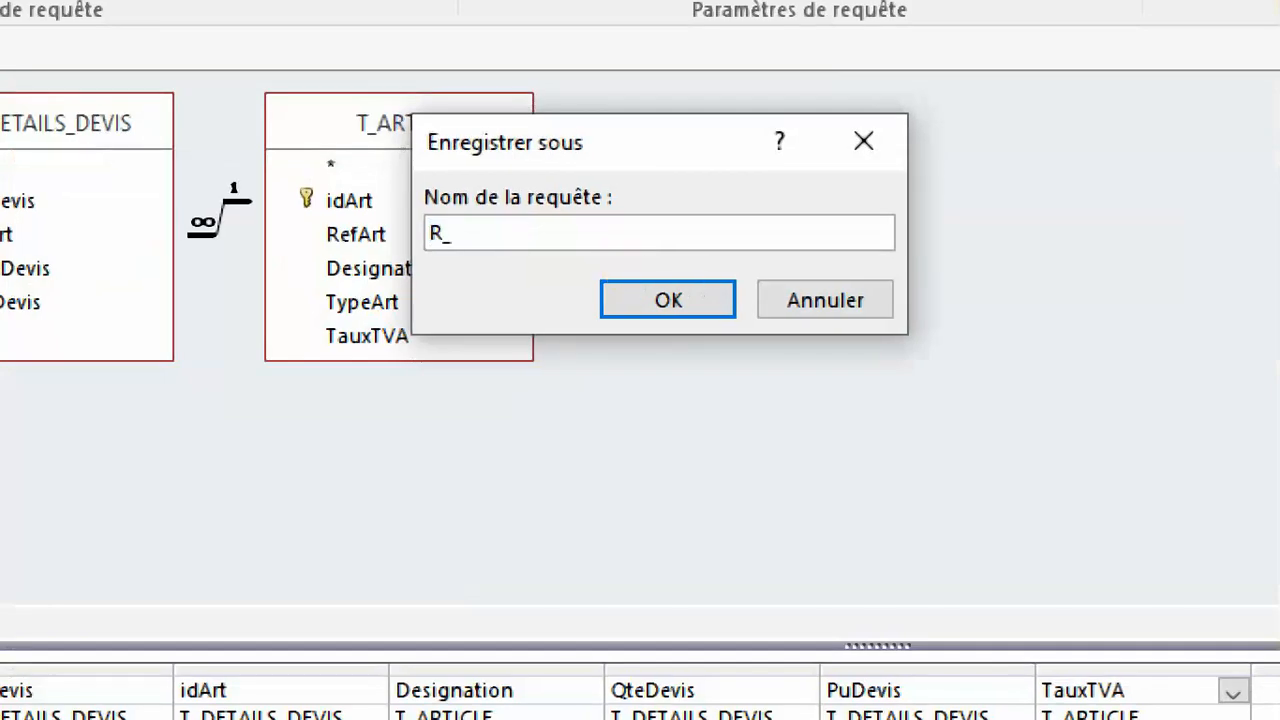
type("DETAILS")
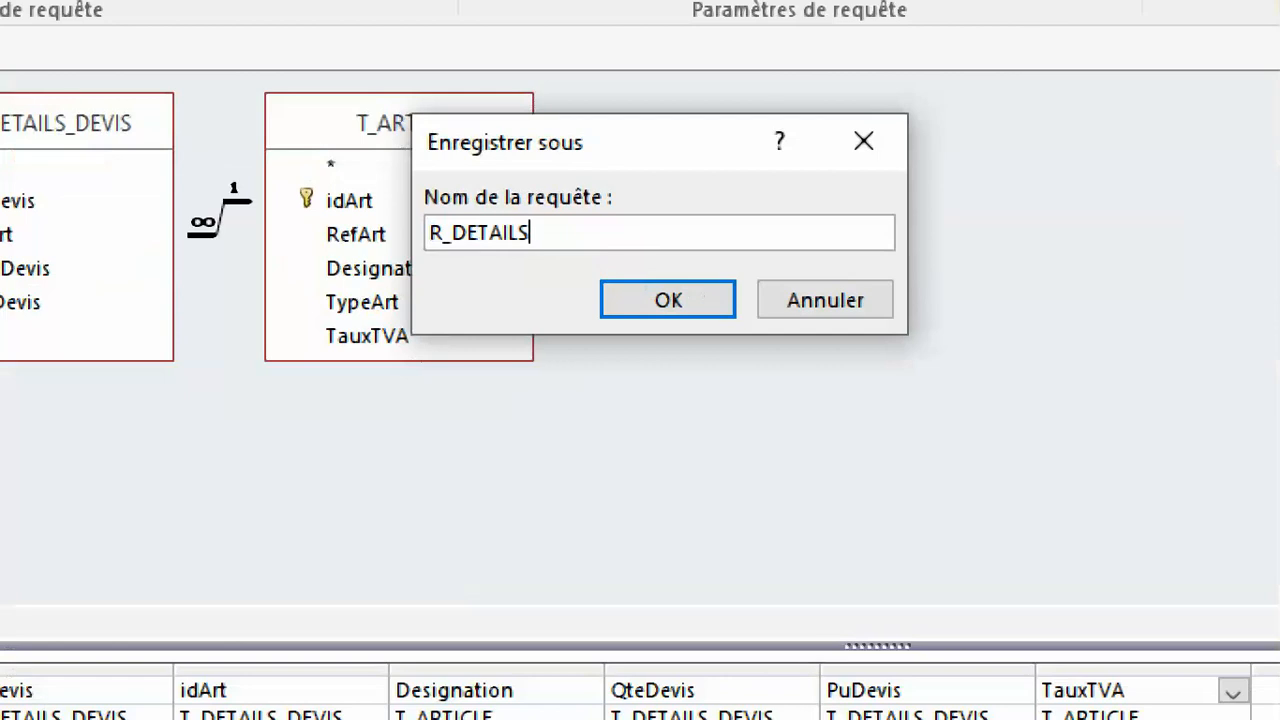
type("_DEVIS")
left_click(630, 298)
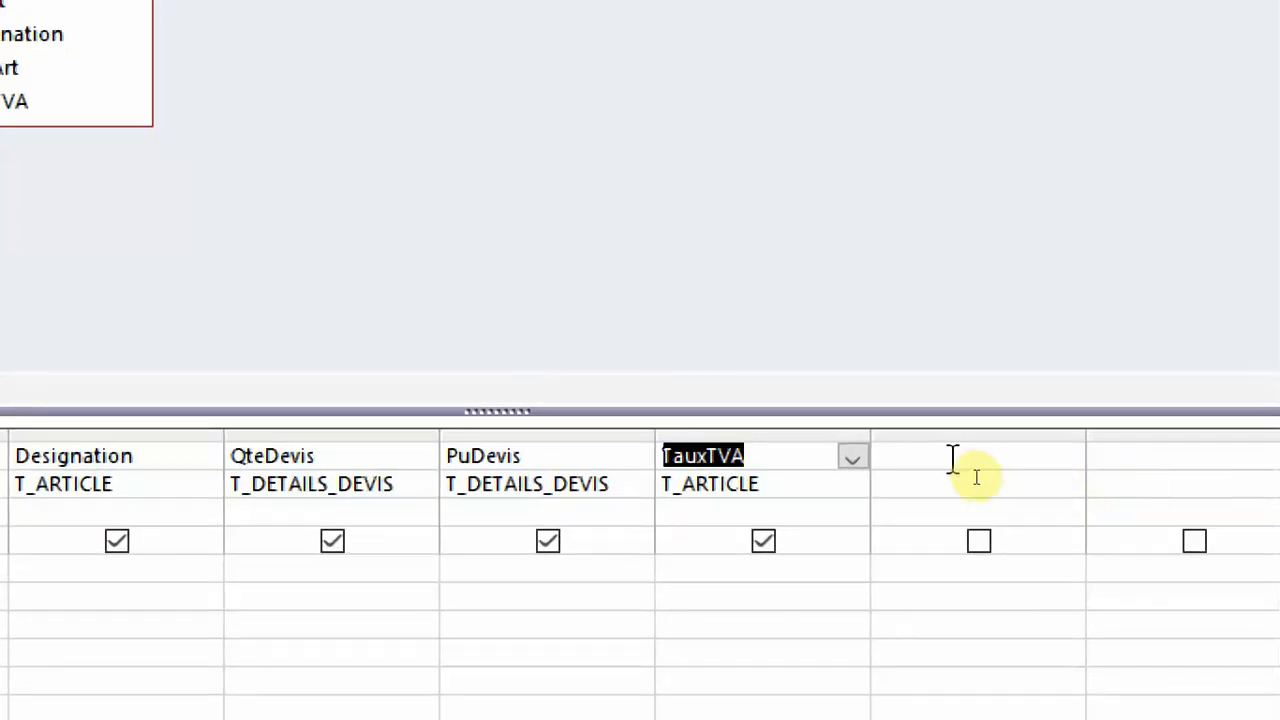
Step: Build the calculated field expression MHT: [QteDevis]*[PuDevis] in the first empty query column with the expression builder
left_click(980, 483)
right_click(945, 463)
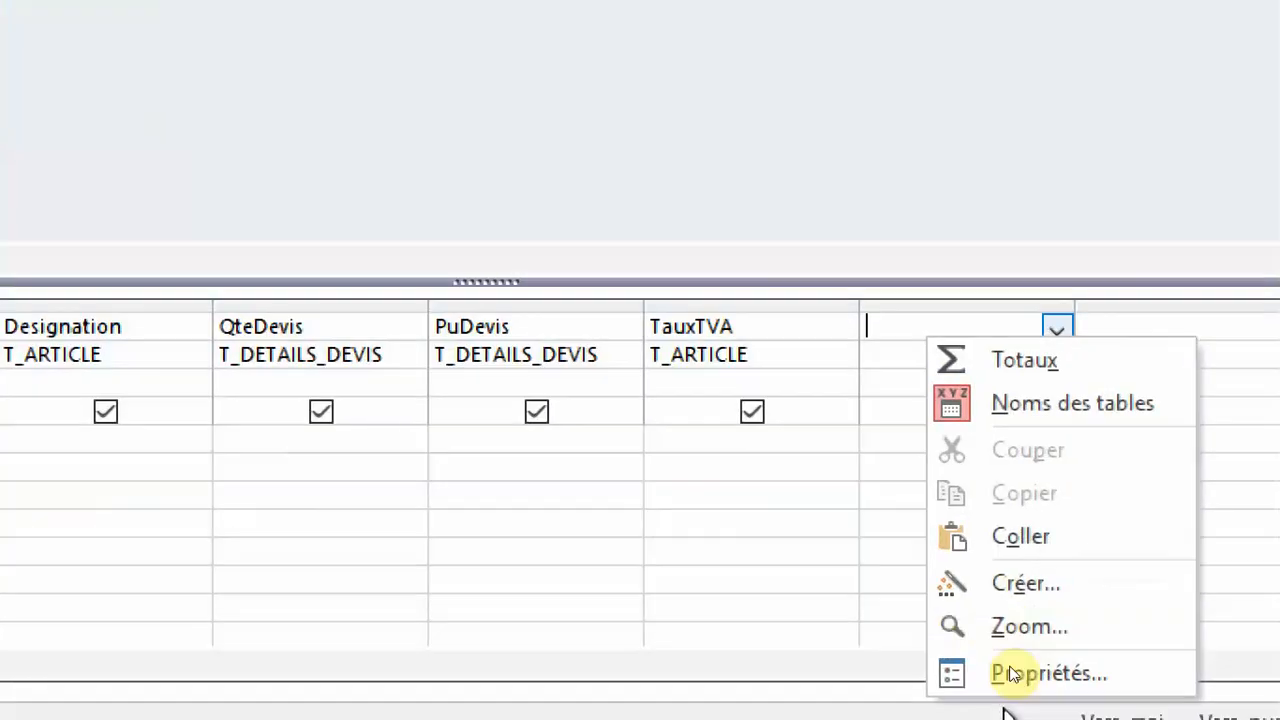
left_click(1025, 584)
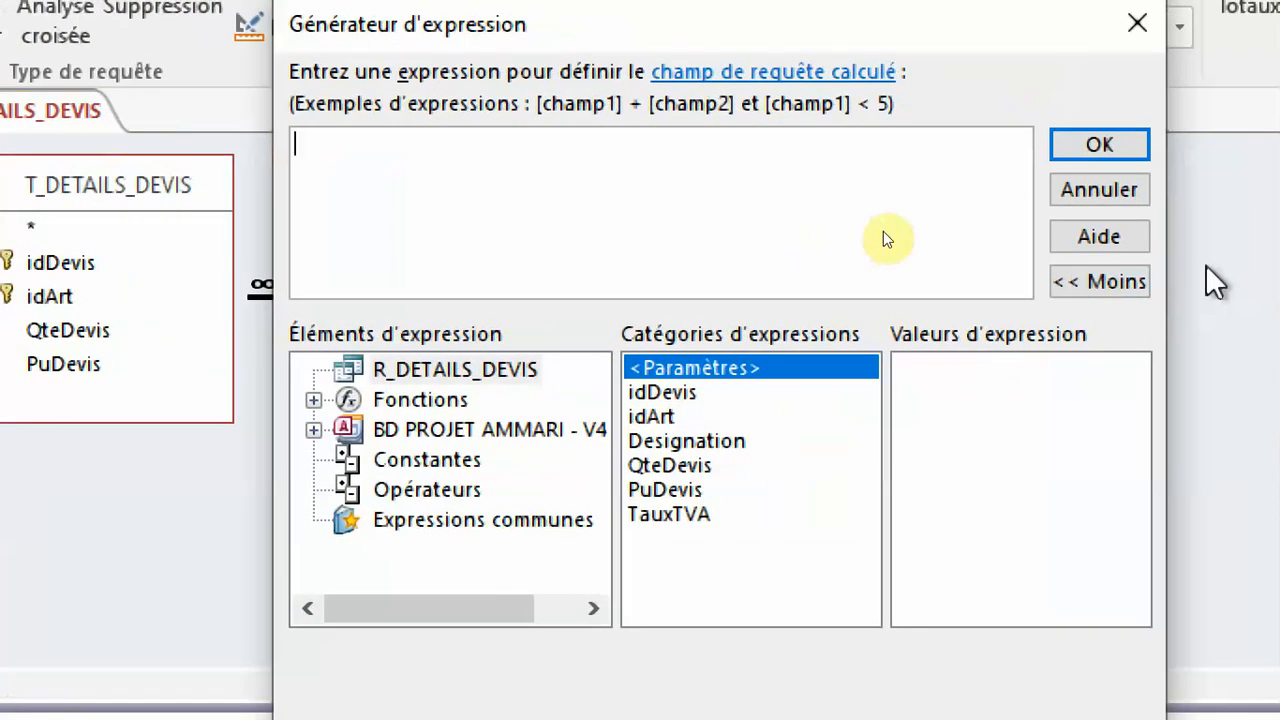
type("MHT")
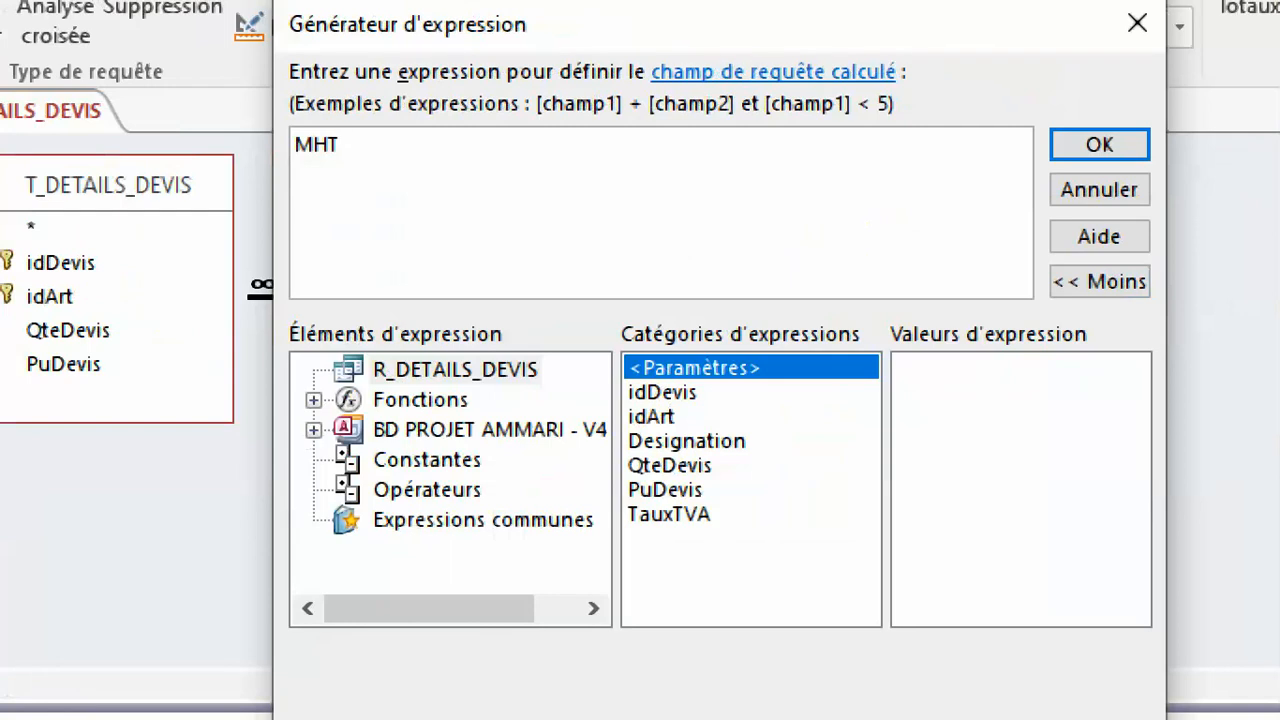
type(":")
type("Q")
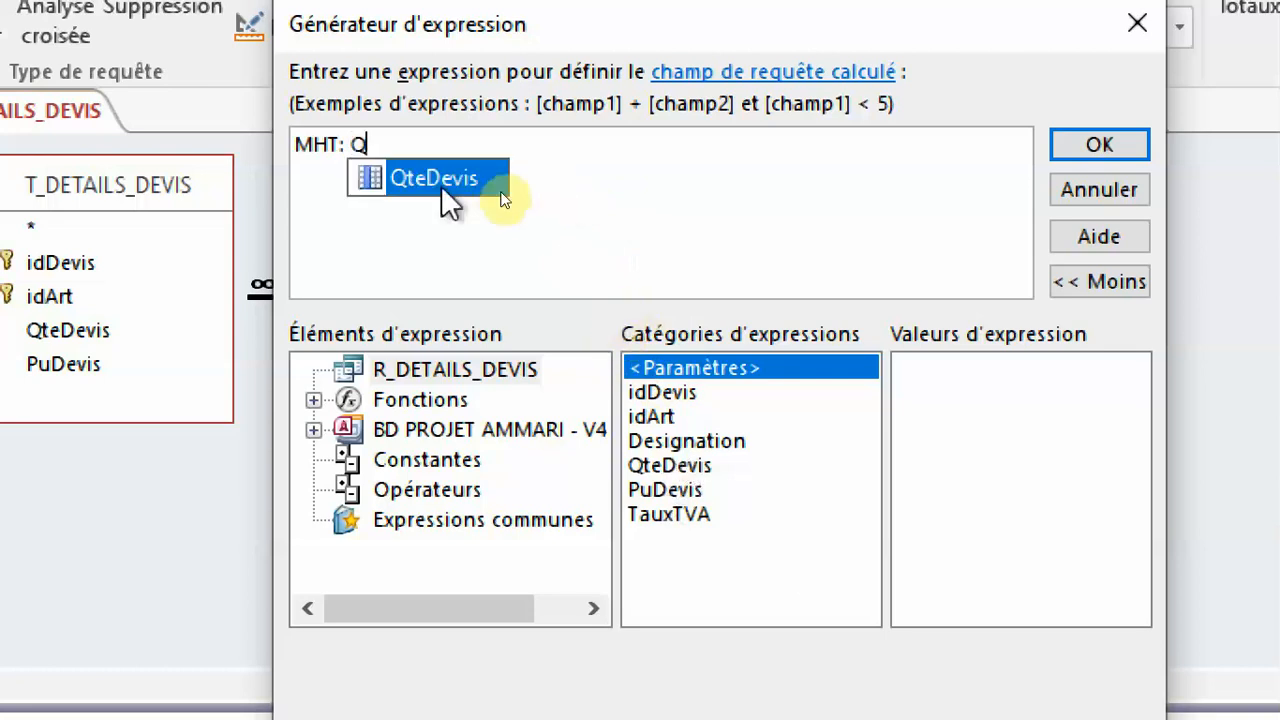
double_click(446, 171)
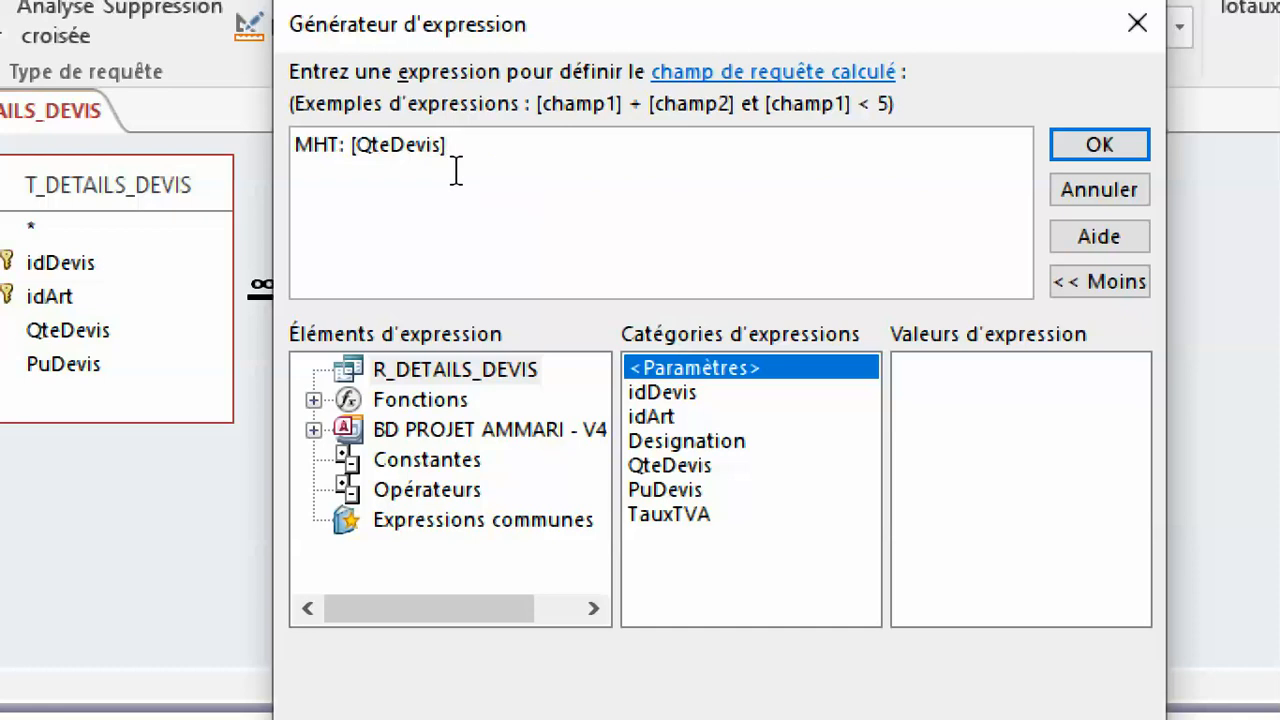
type("*[Pu")
double_click(506, 183)
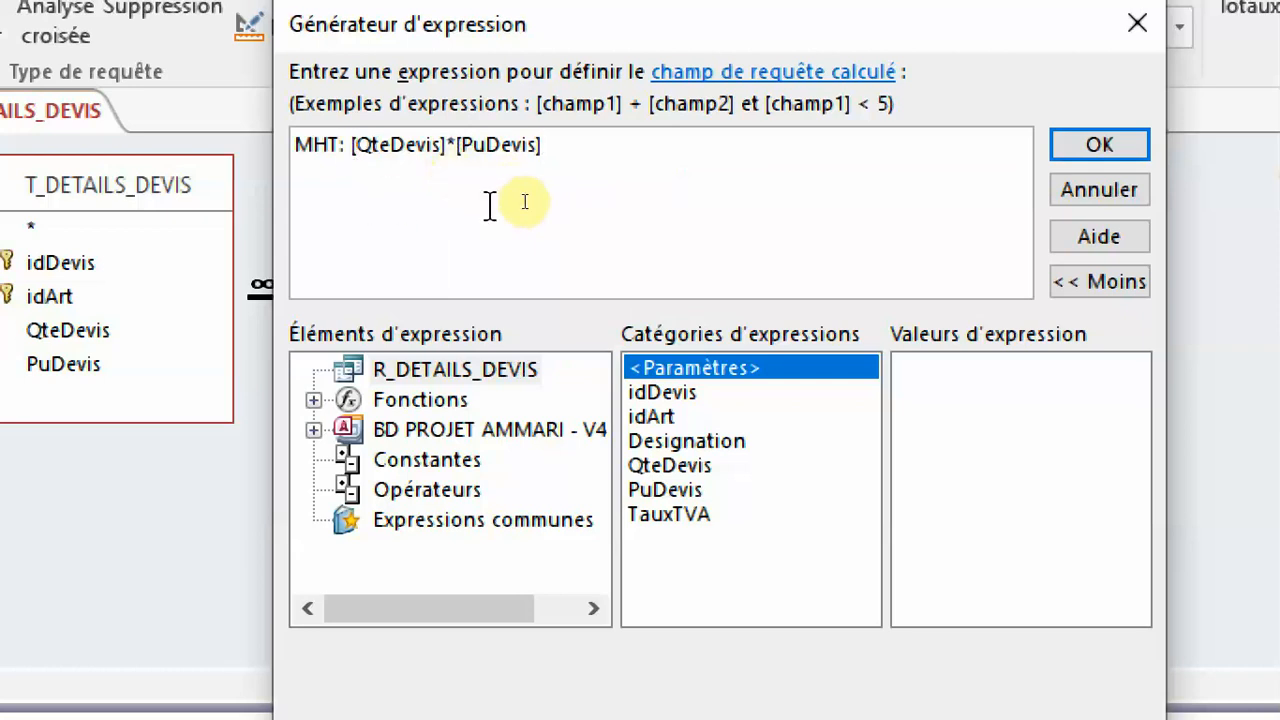
Step: Wrap the MHT product in Round with a precision of 2 and validate the expression MHT: Round([QteDevis]*[PuDevis];2)
type("roun")
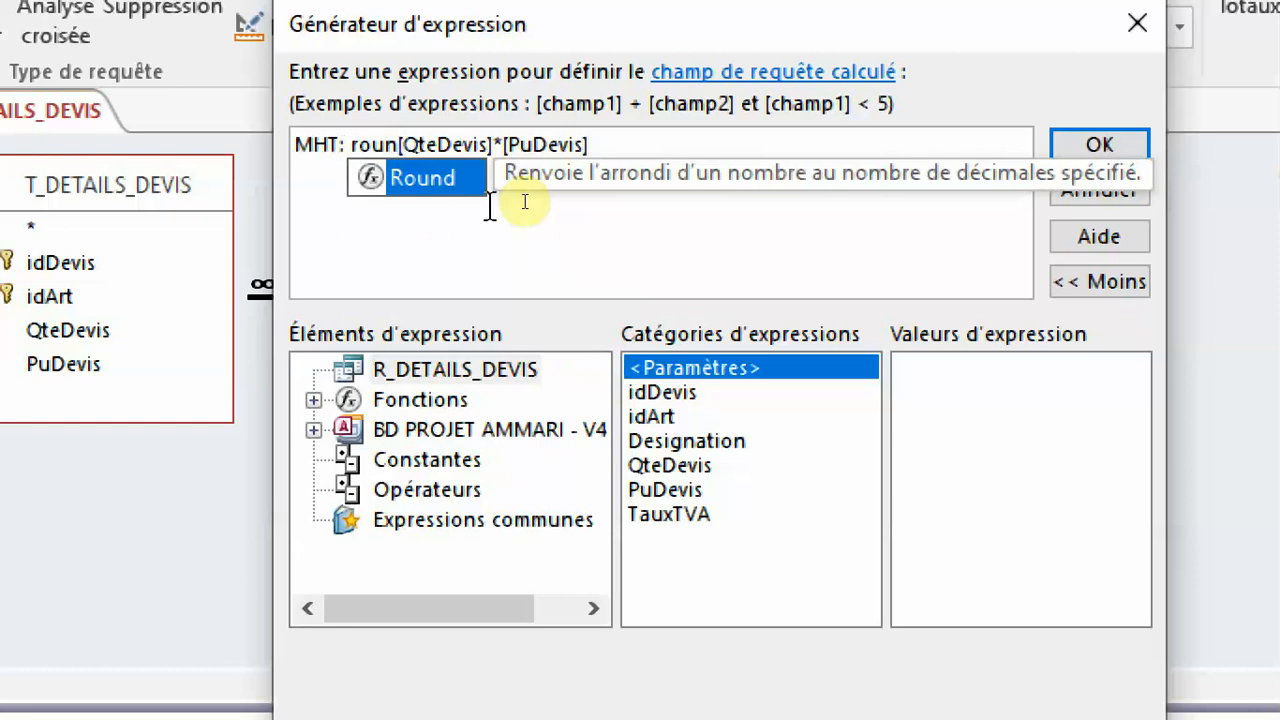
key("Tab")
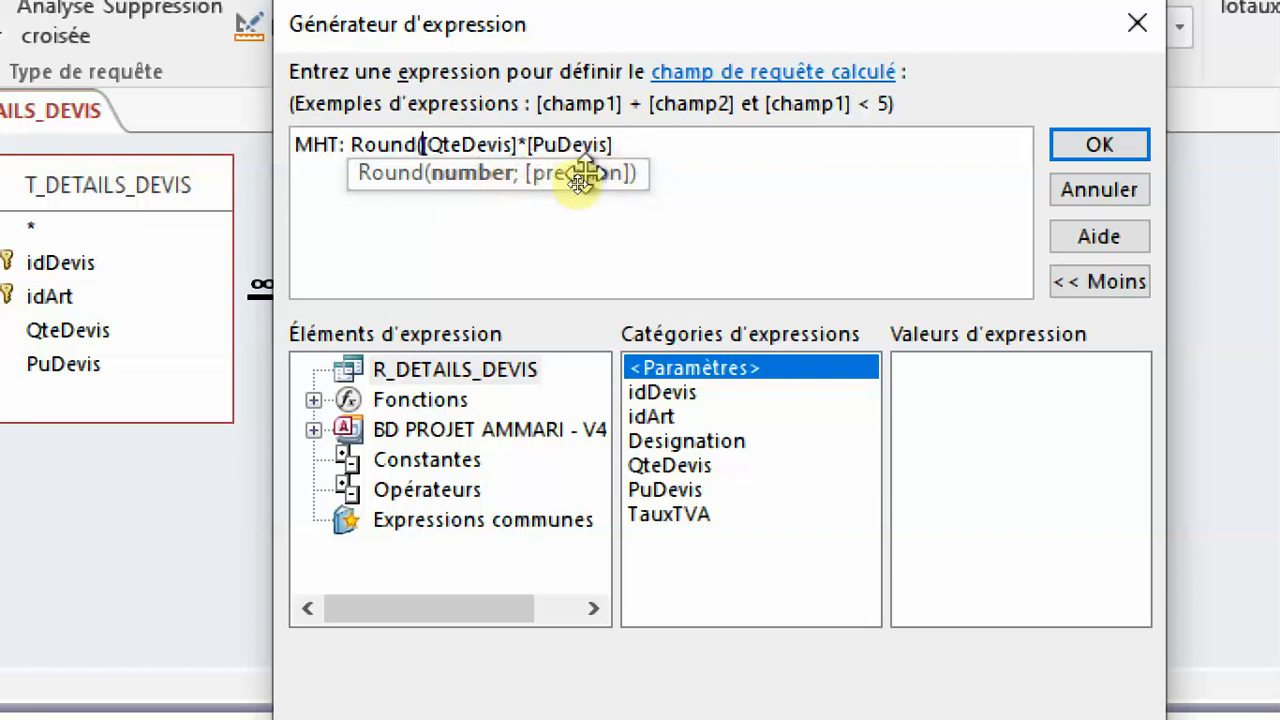
left_click(640, 150)
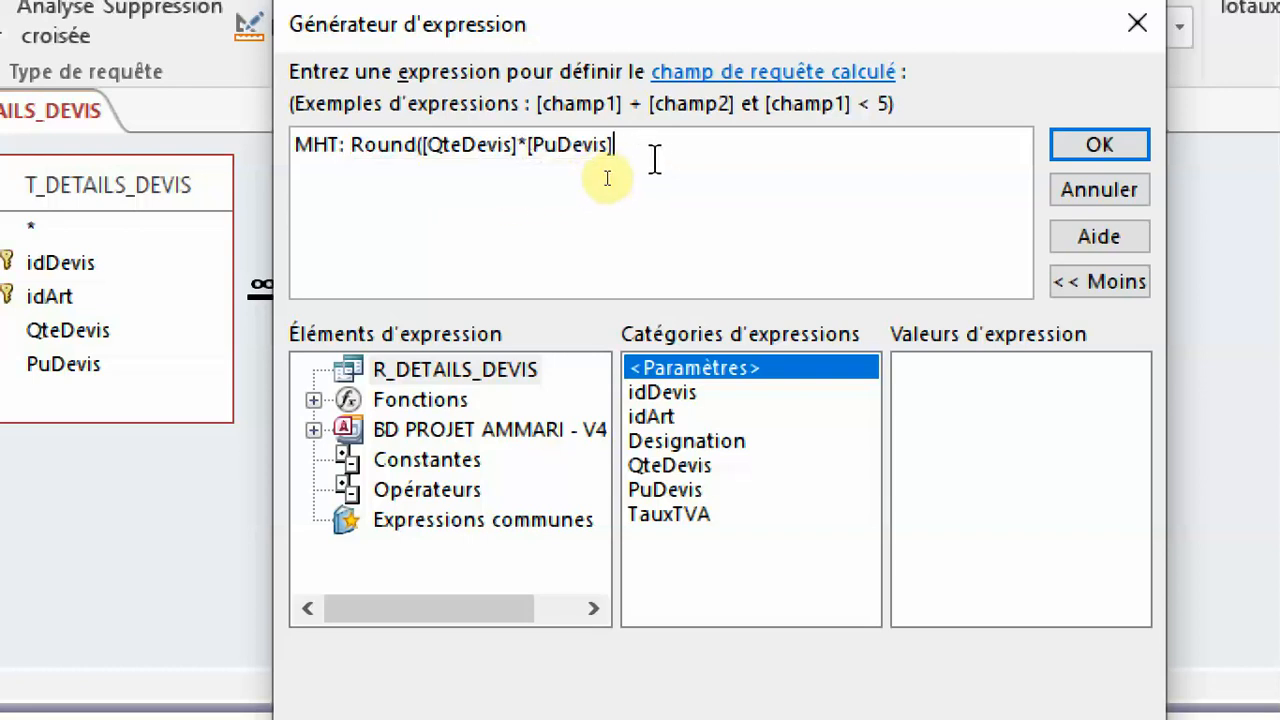
type(";")
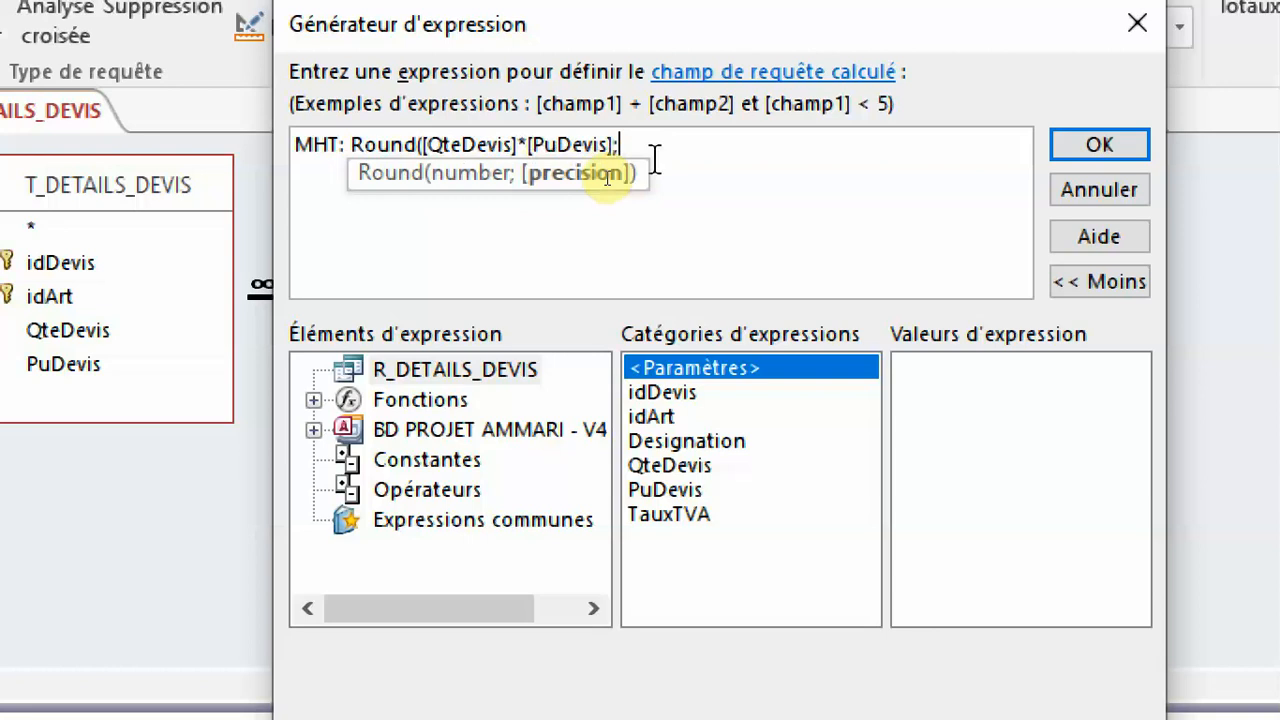
type("2")
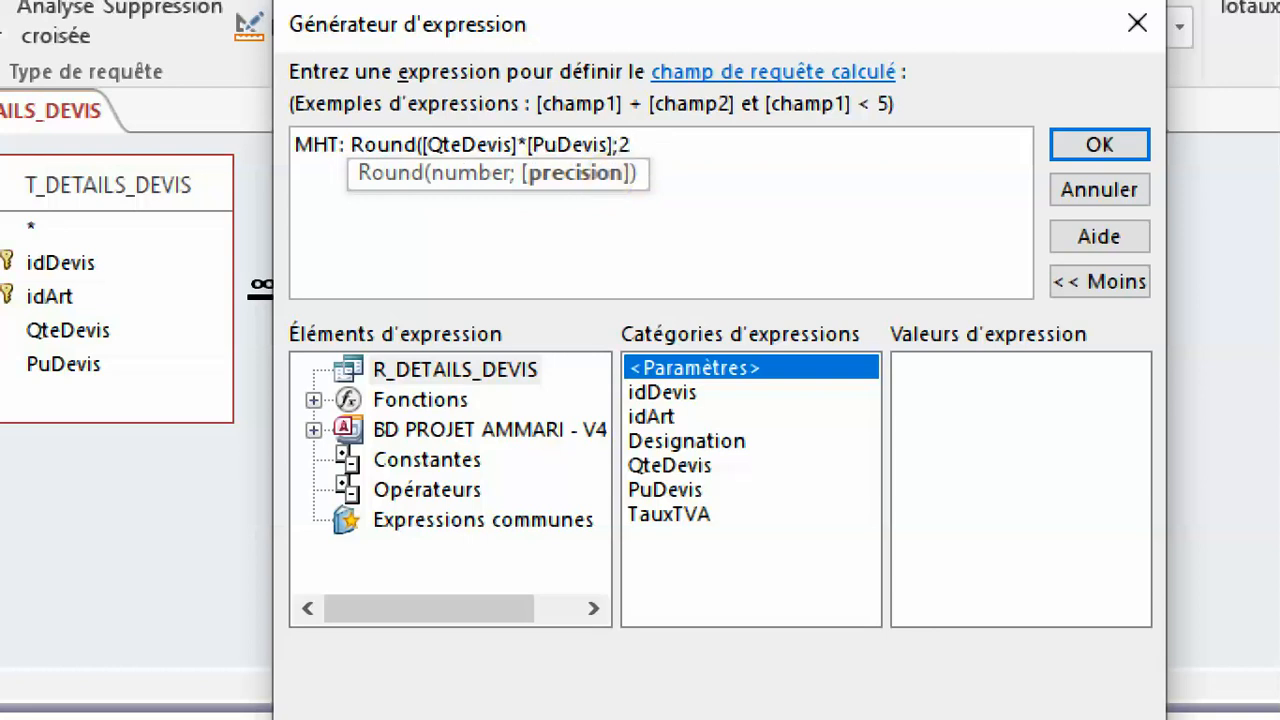
type(")")
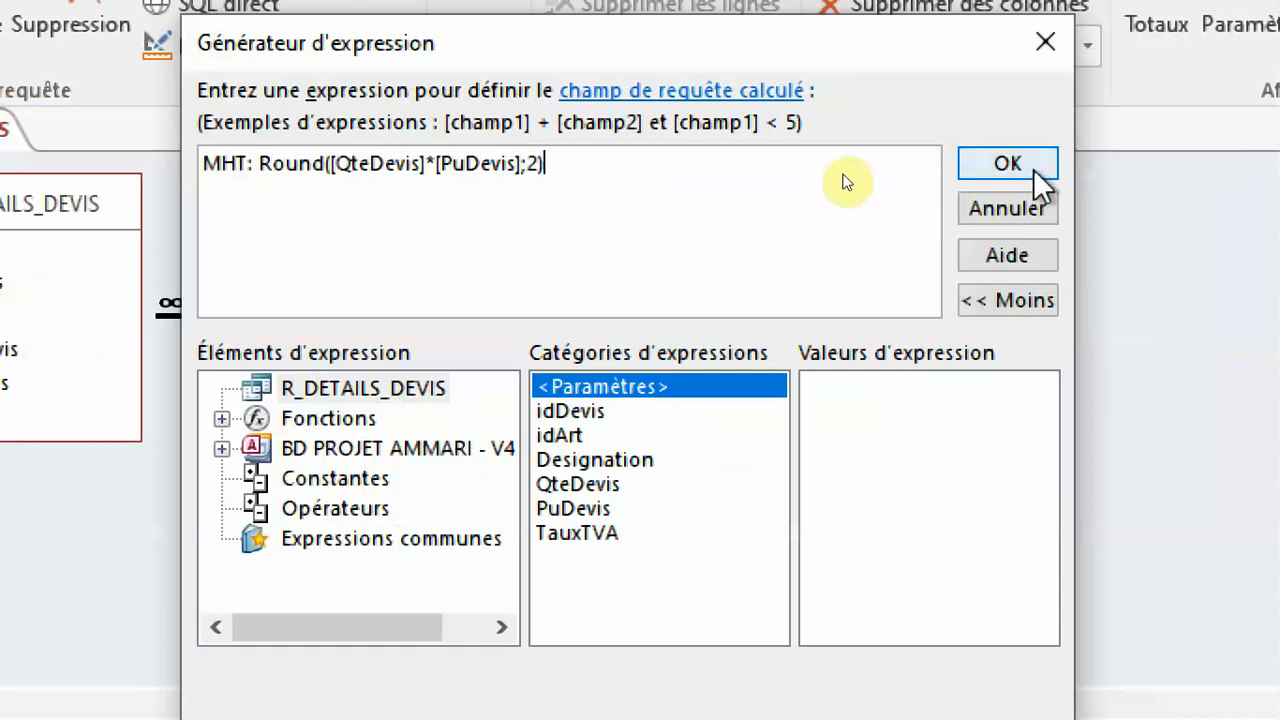
left_click(1031, 165)
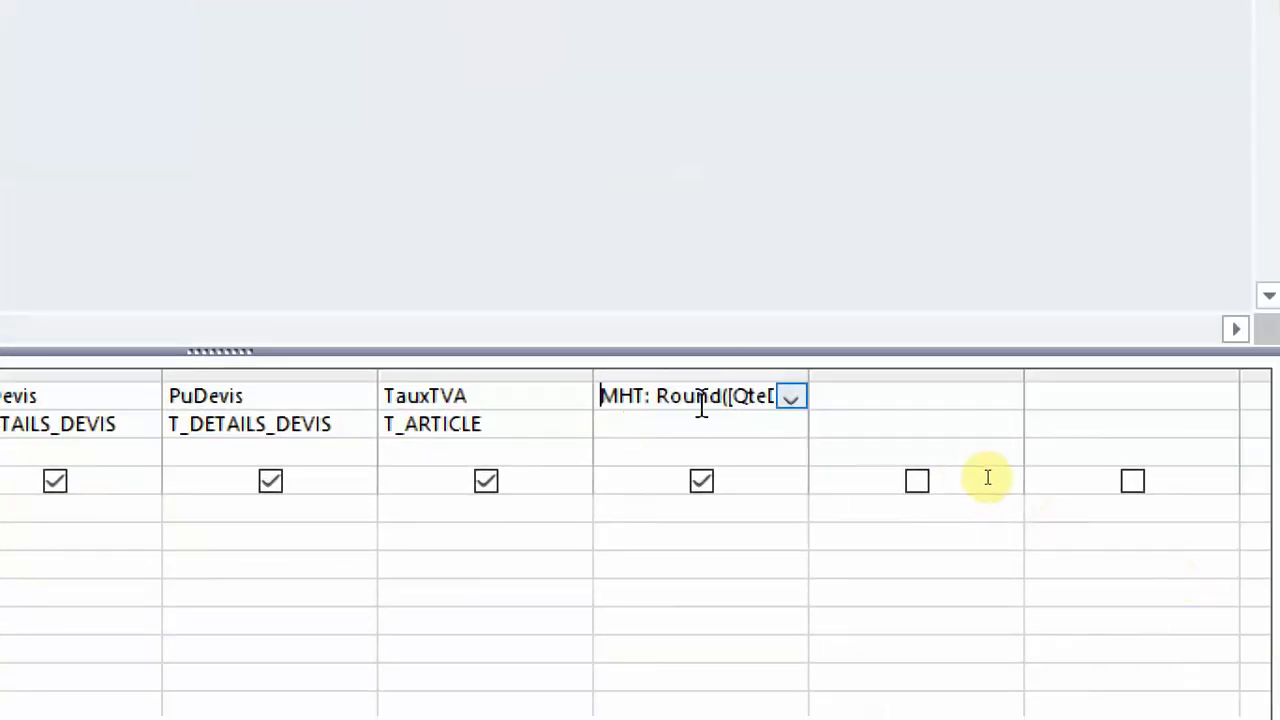
Step: Build the calculated field expression MTVA: [MHT]*[TauxTVA] in the empty query column after MHT with the expression builder
left_click(870, 392)
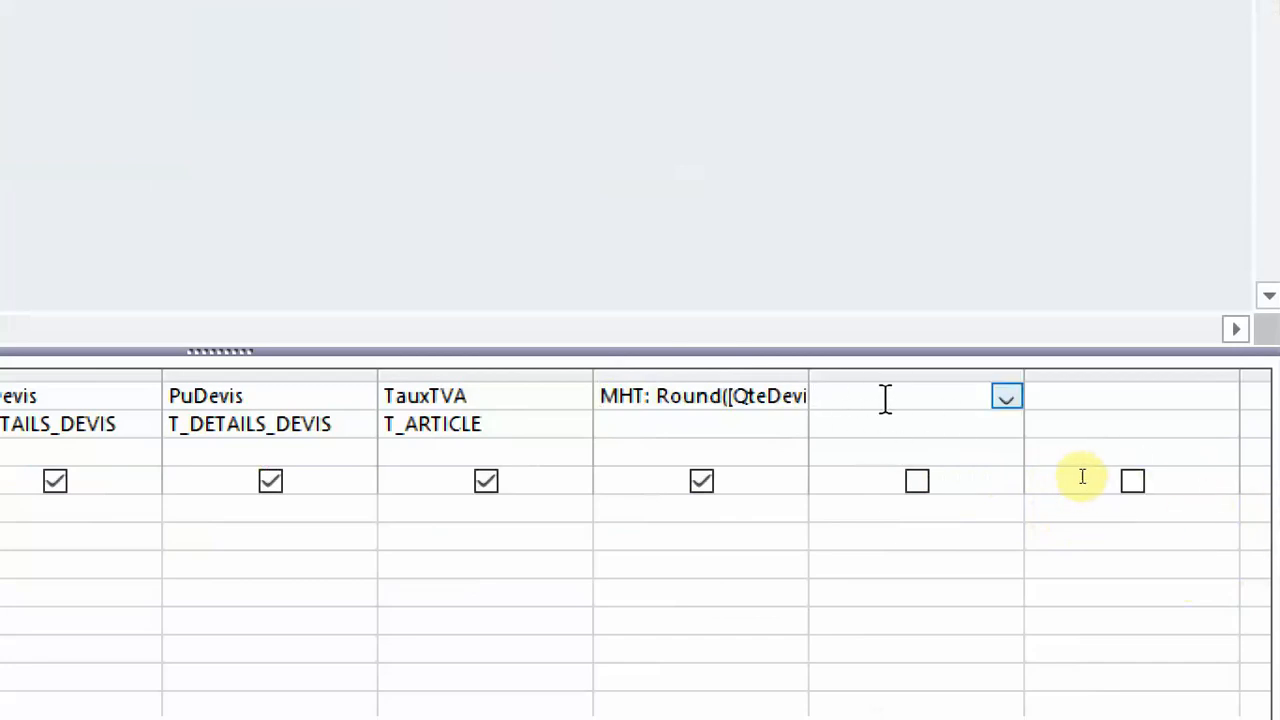
right_click(852, 396)
left_click(949, 646)
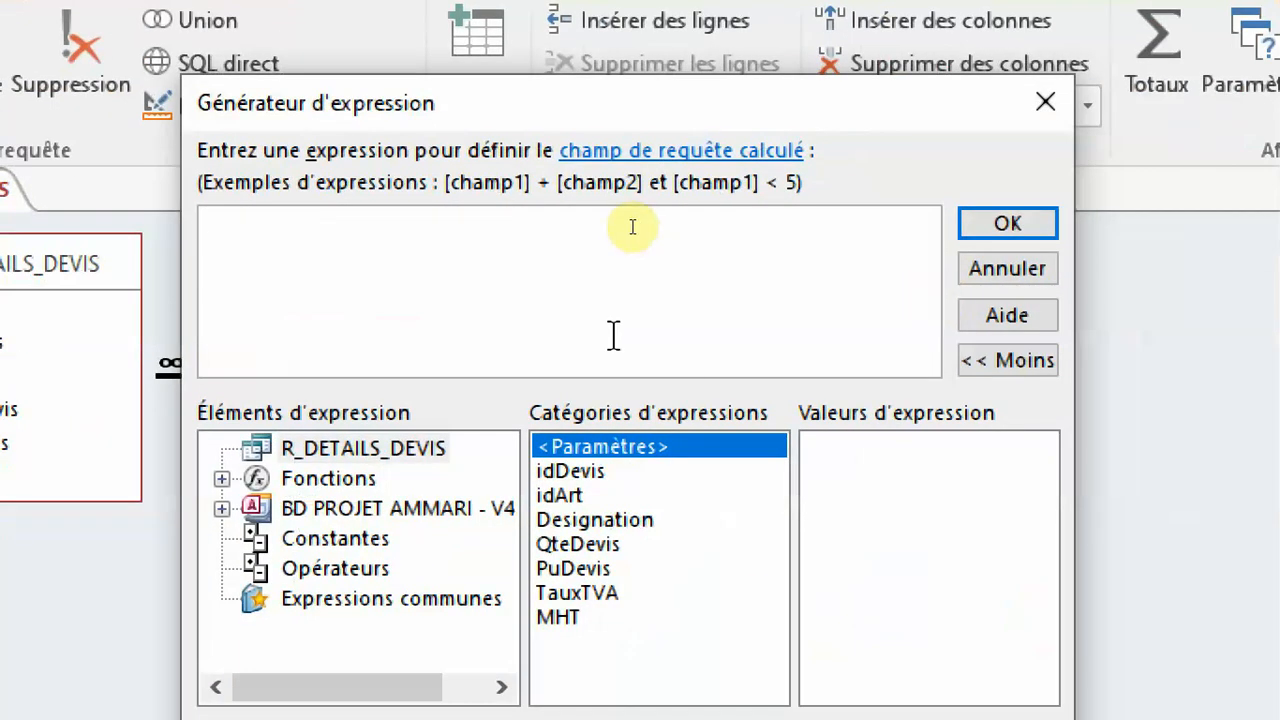
type("MTVA:")
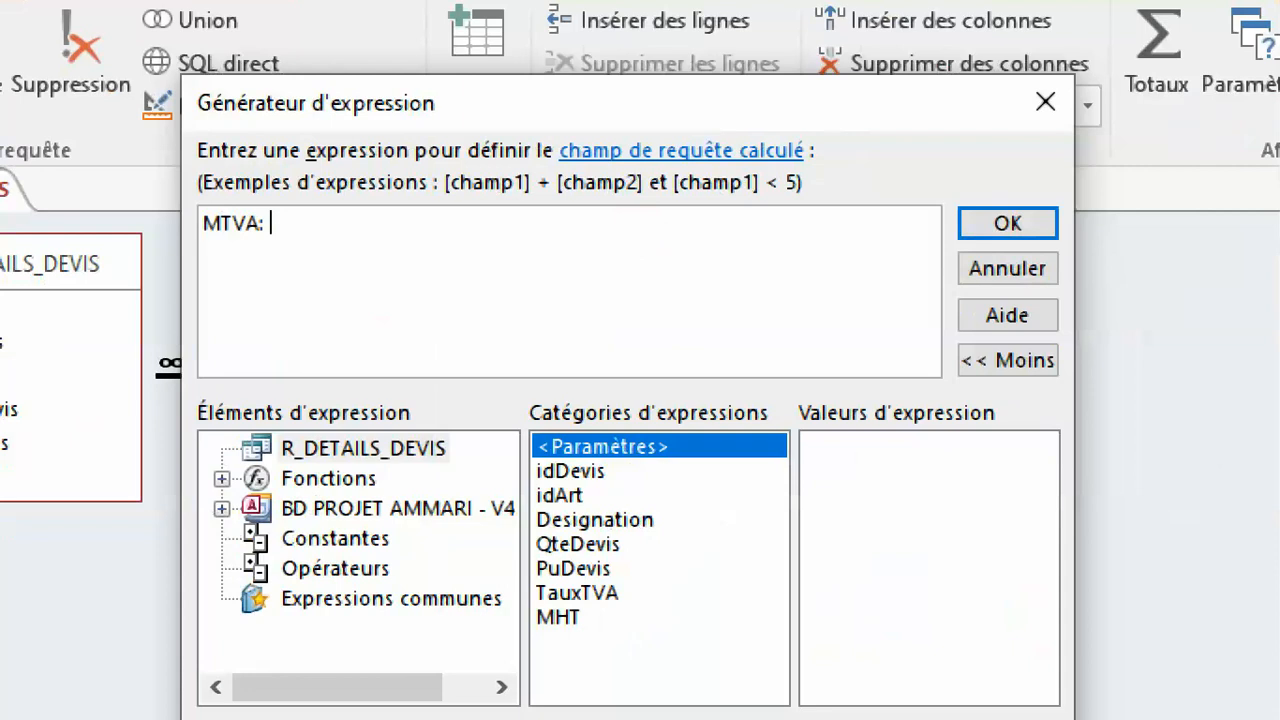
type(" mh")
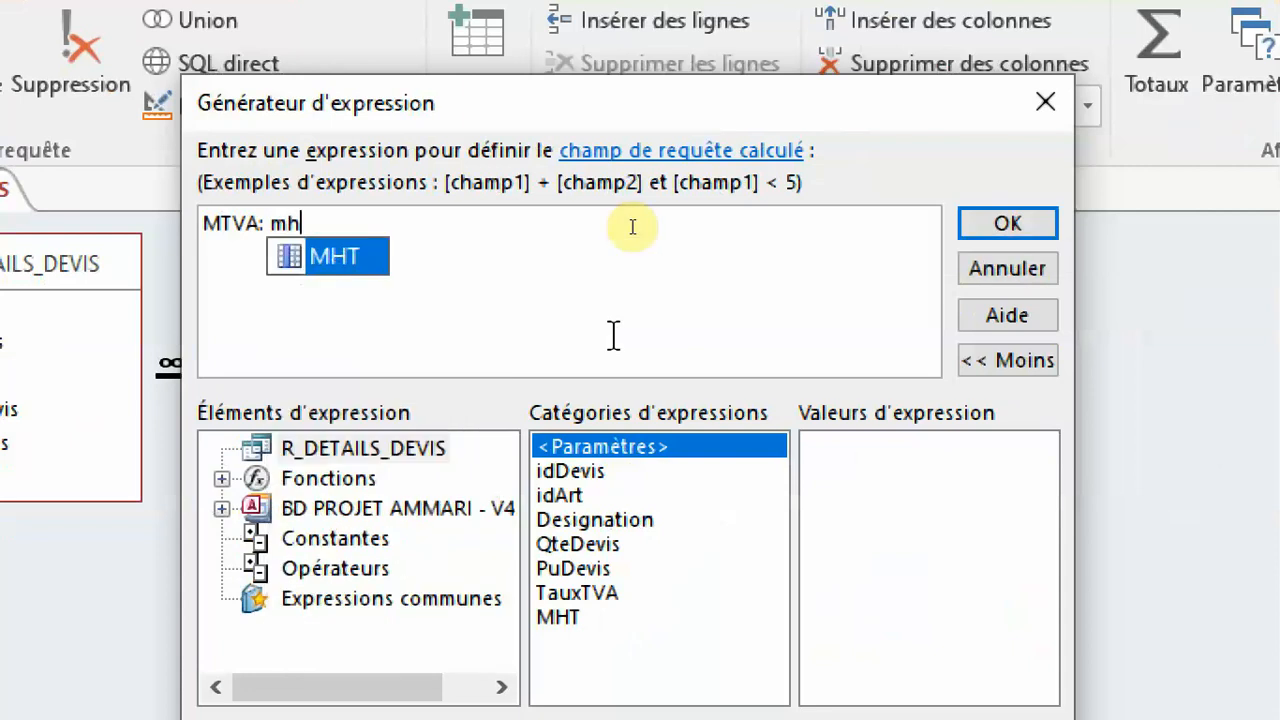
key("Tab")
type("*")
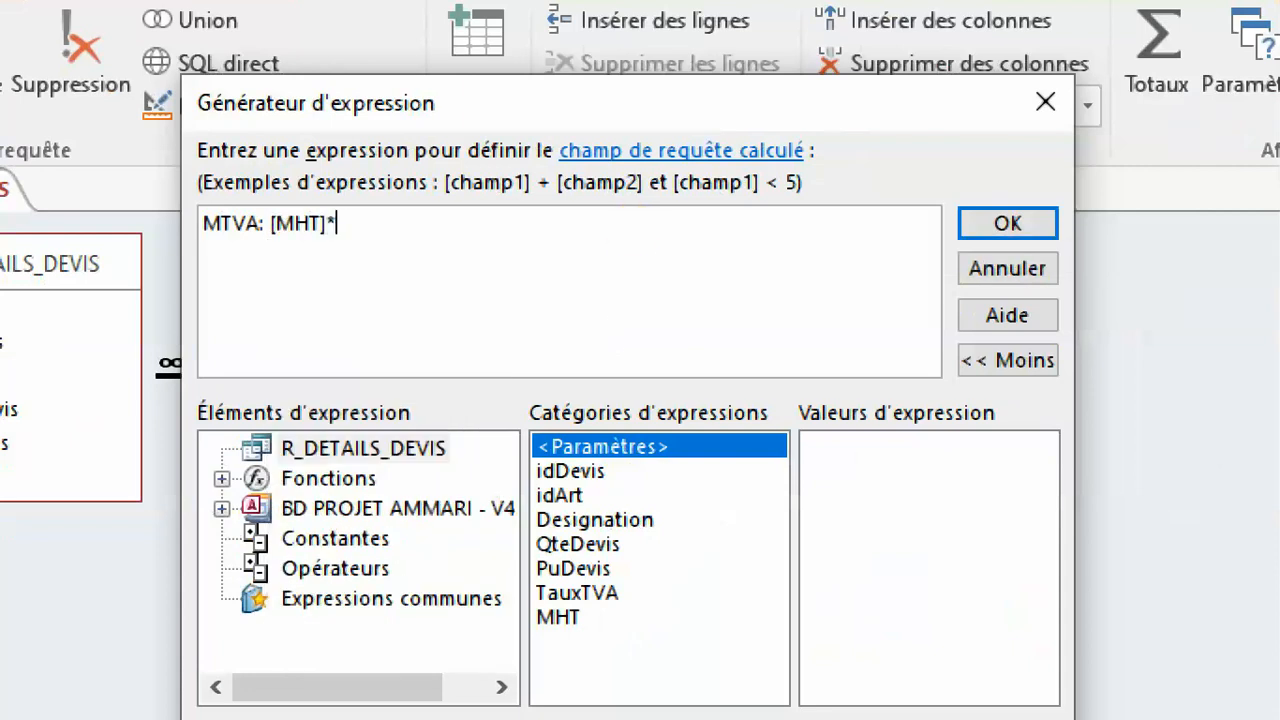
type("ta")
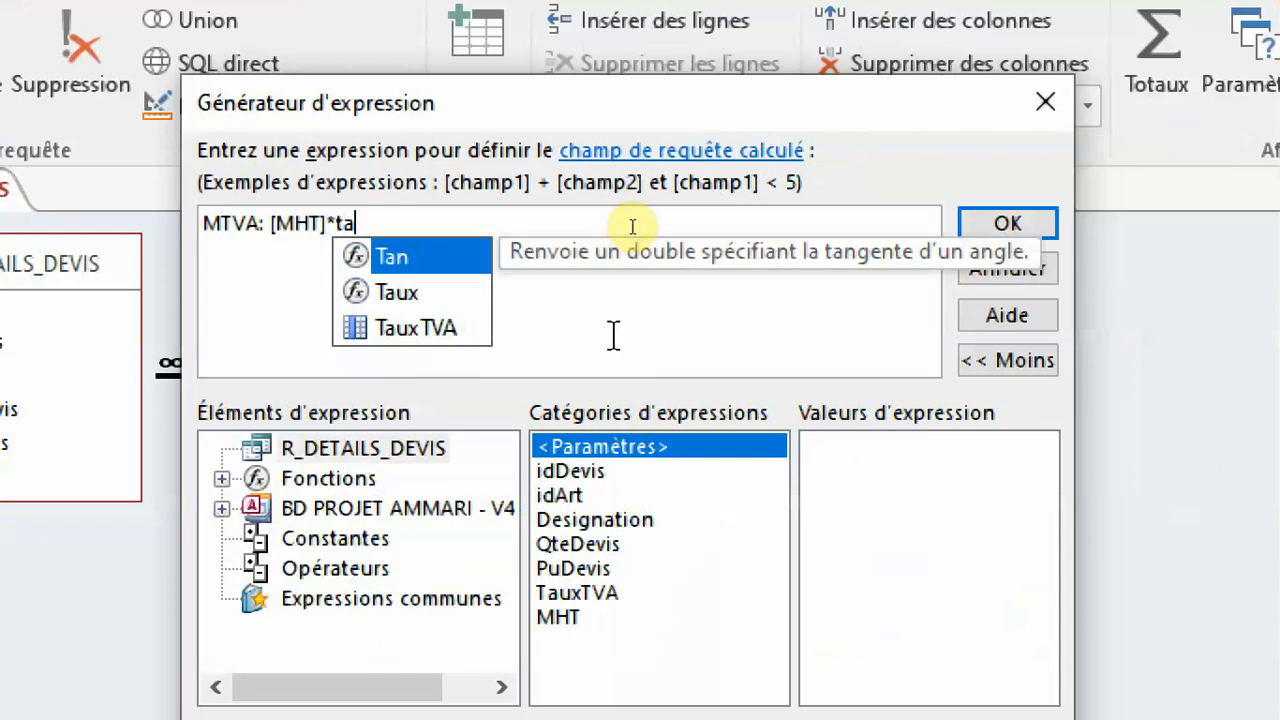
double_click(398, 328)
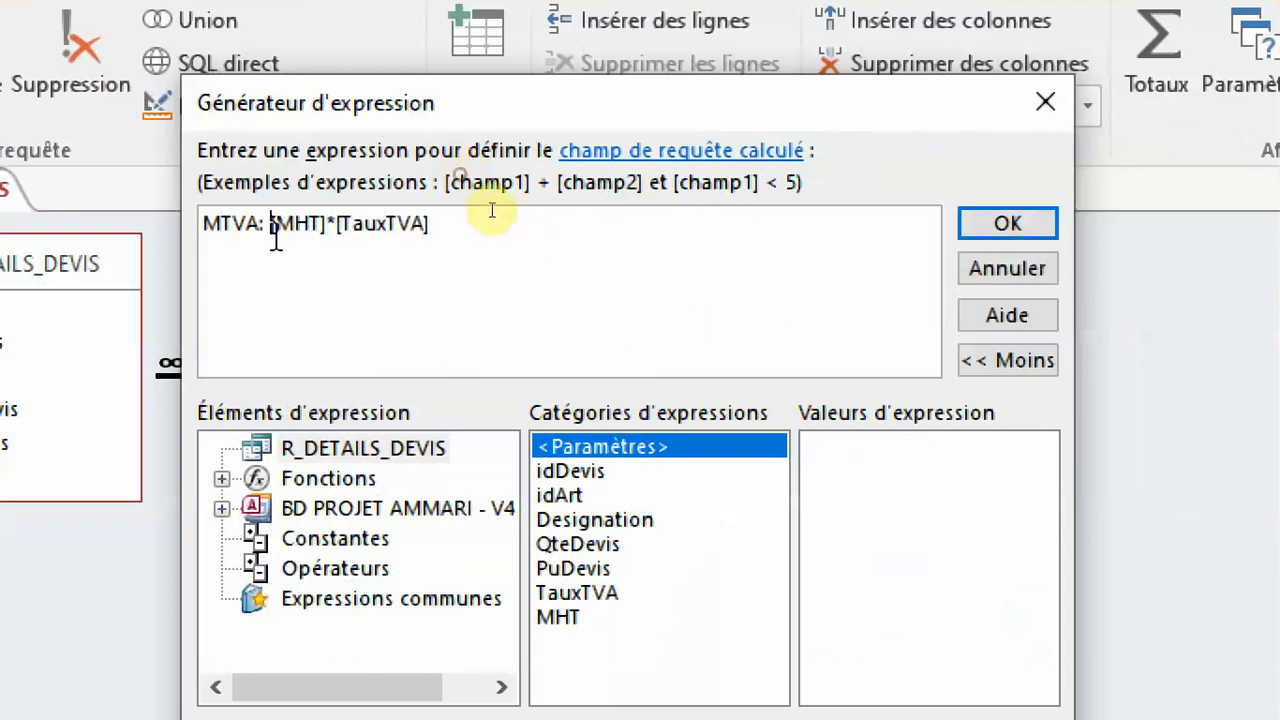
Step: Wrap the MTVA product in Round with a precision of 2 and validate the expression MTVA: Round([MHT]*[TauxTVA];2)
type("round(")
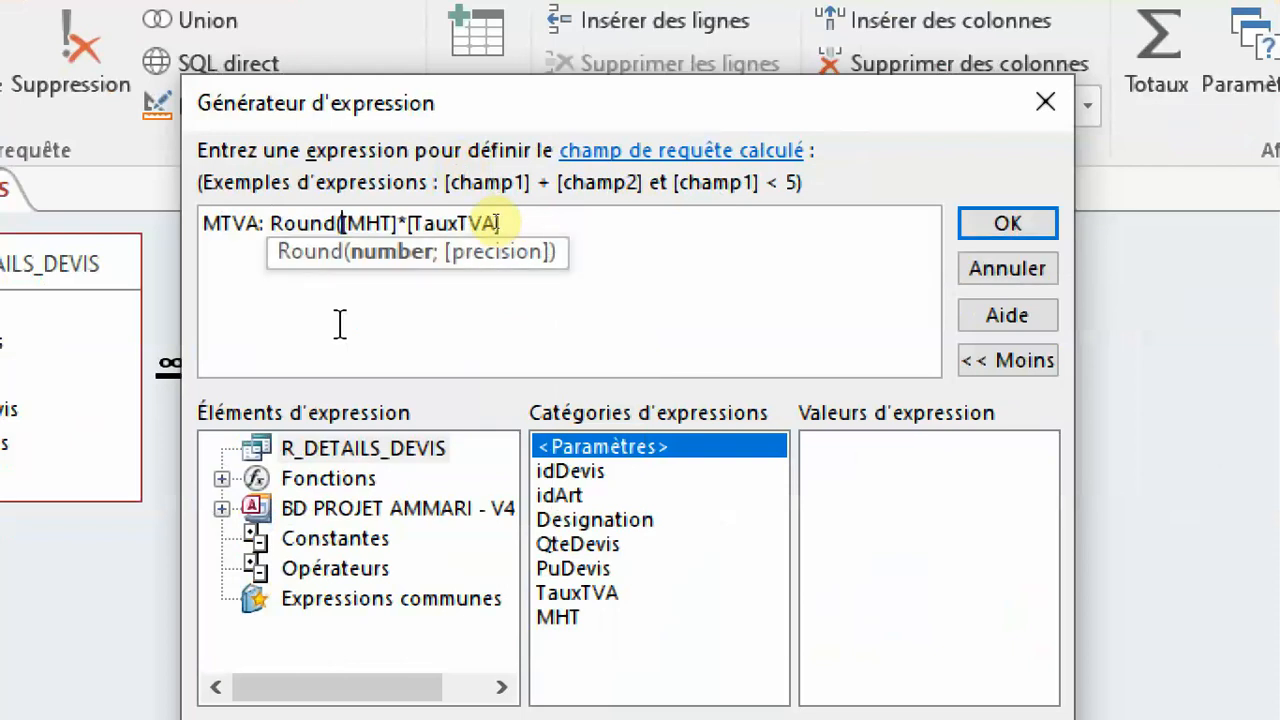
left_click(500, 222)
type(")")
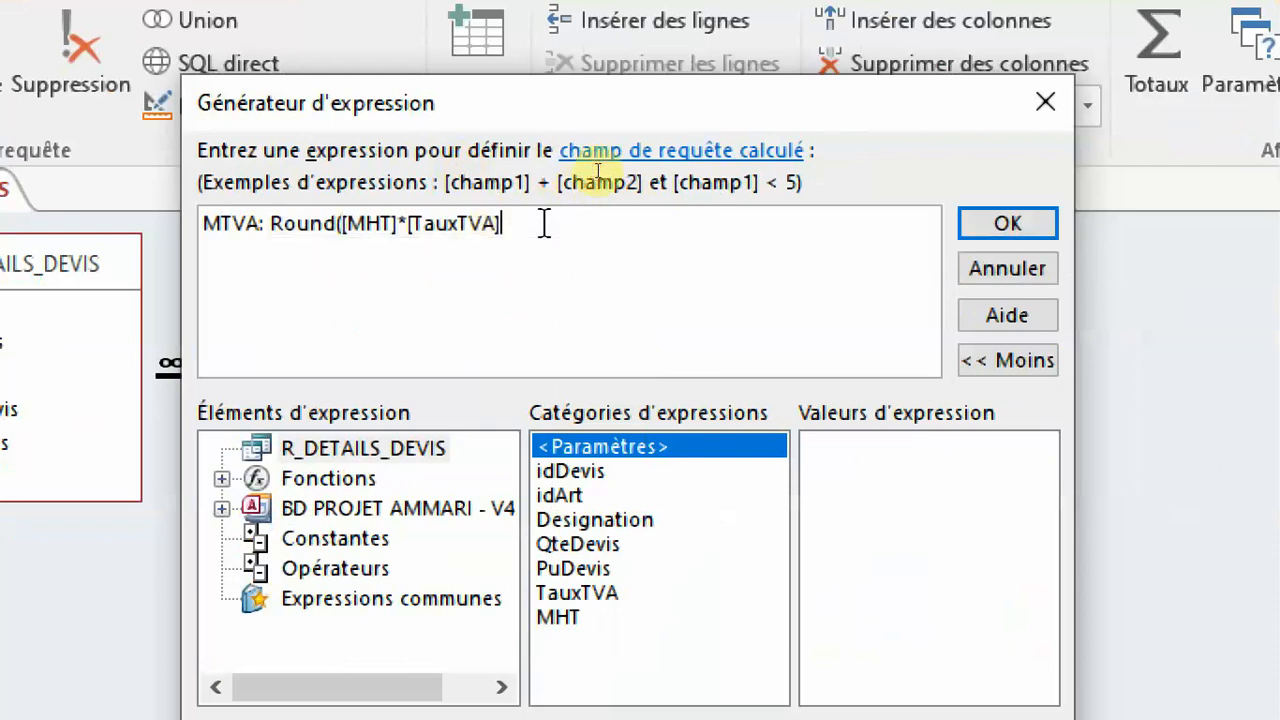
type(";2")
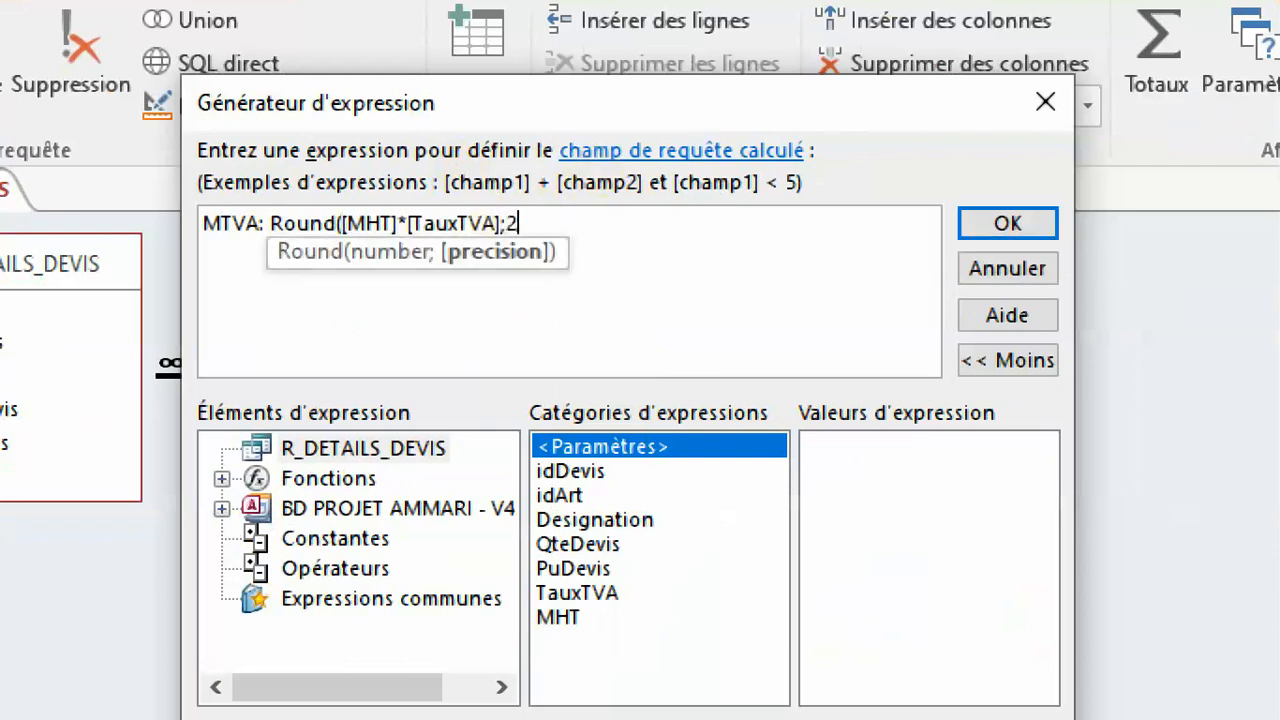
type(")")
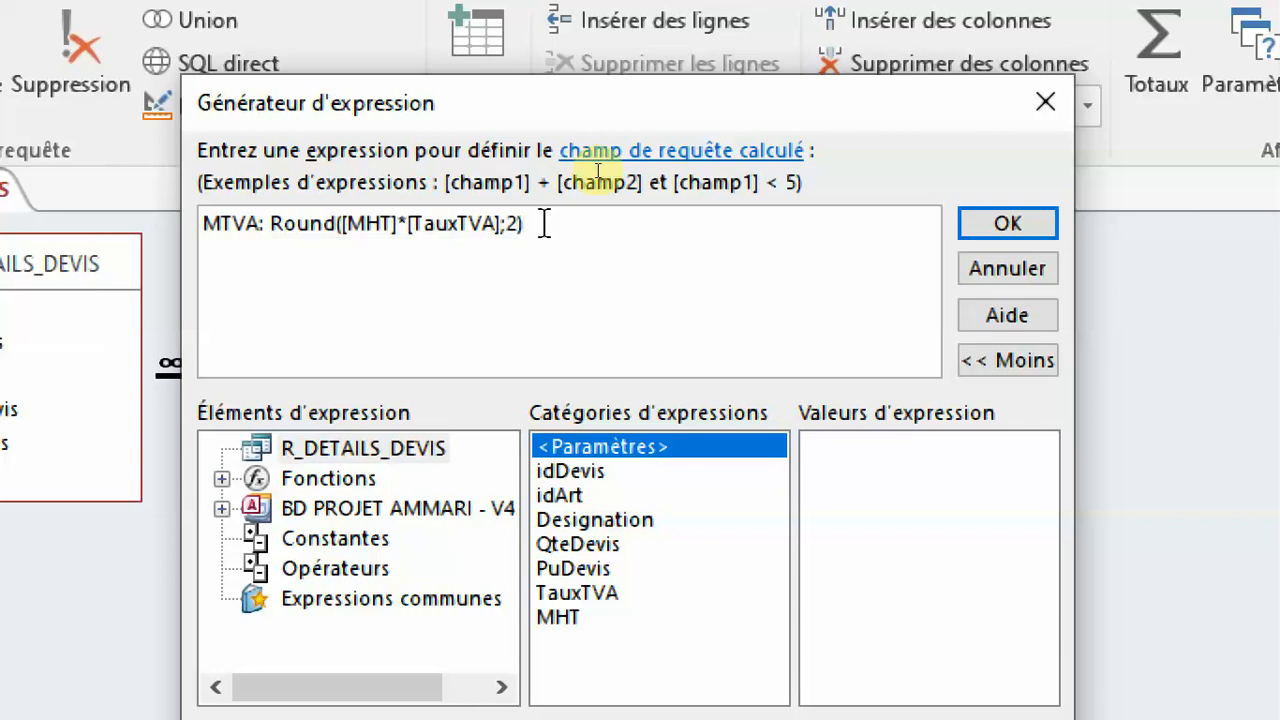
left_click(1027, 226)
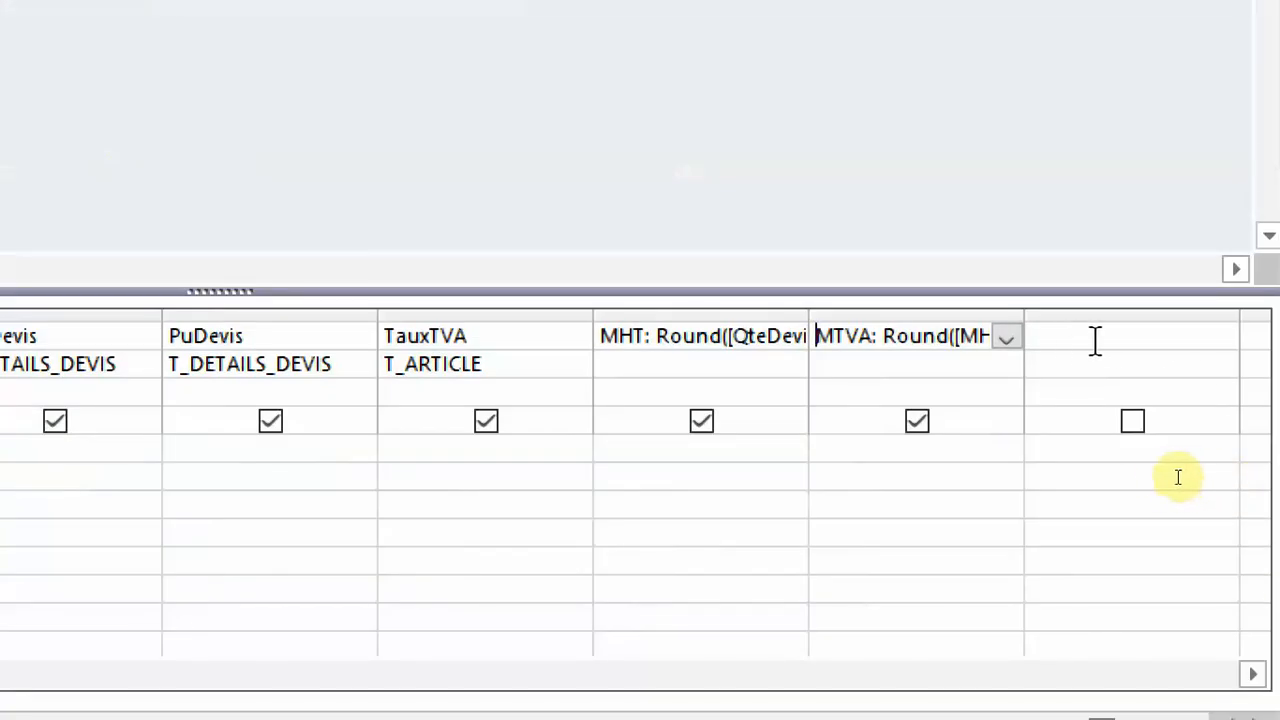
Step: Create the calculated field MTTC: Round([QteDevis]*[PuDevis];2) in the column after MTVA with the expression builder
left_click(1057, 336)
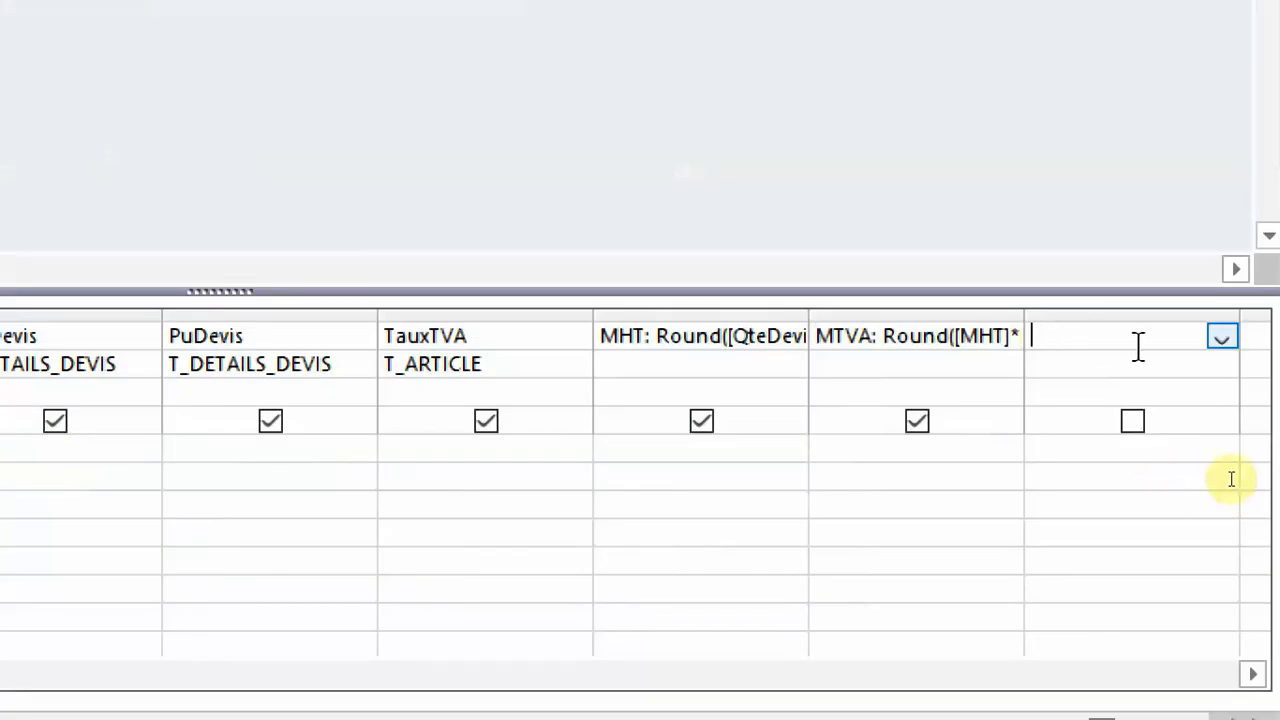
right_click(1166, 476)
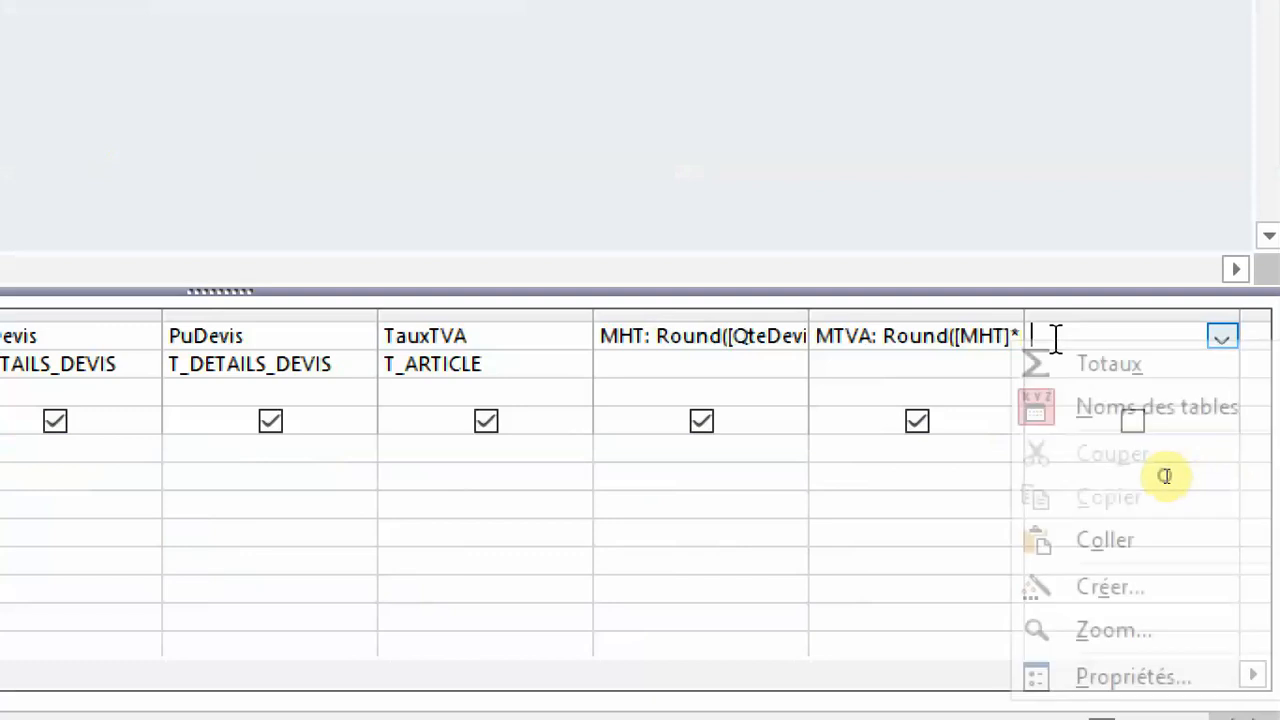
left_click(1151, 597)
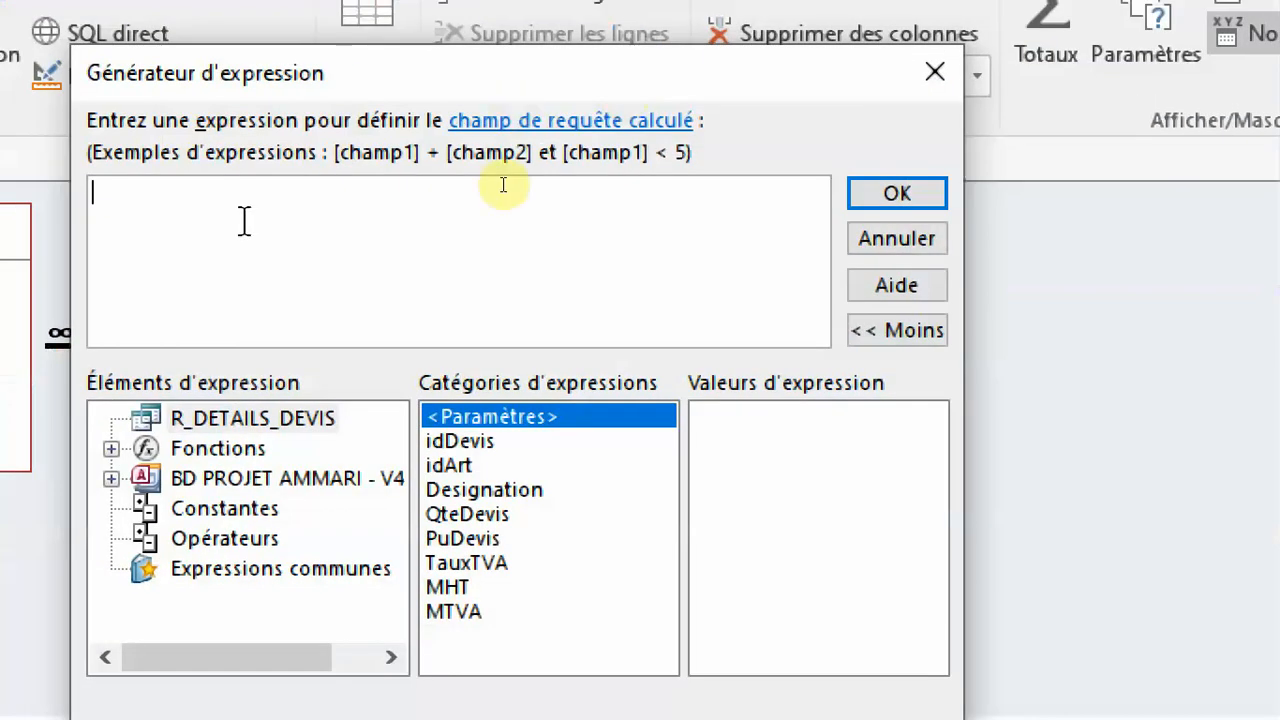
type("M")
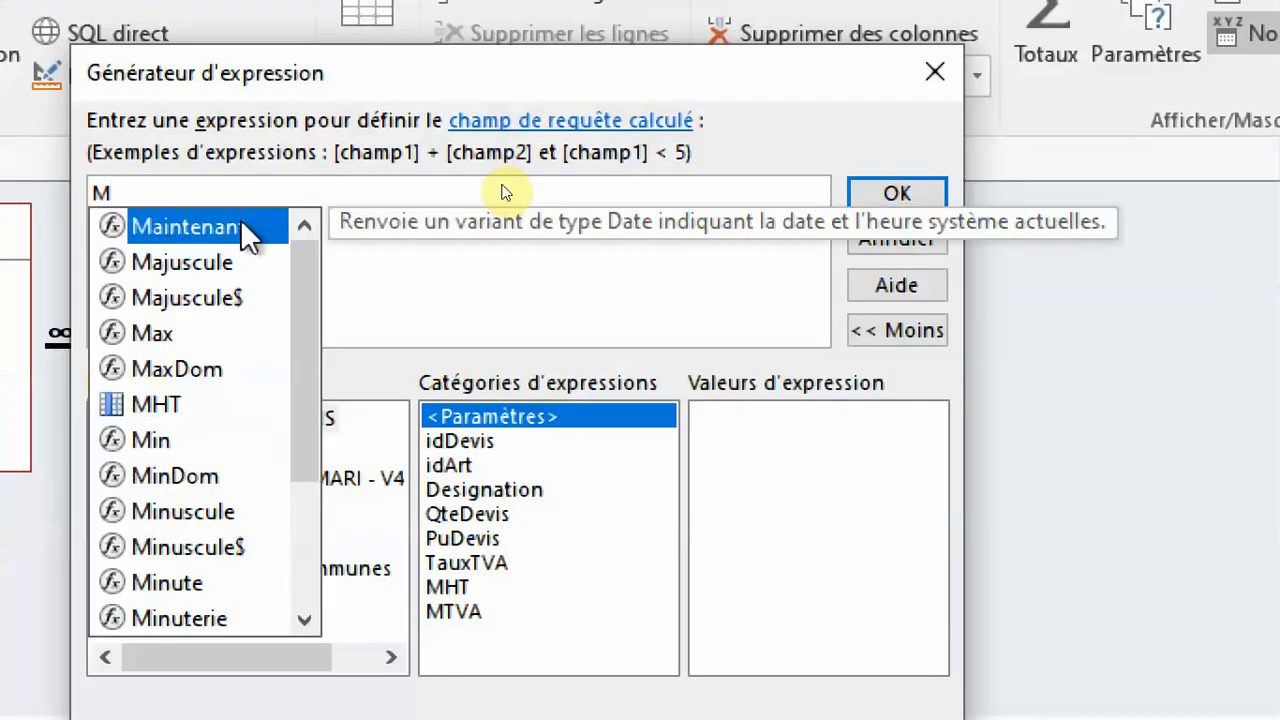
type("TTC: ")
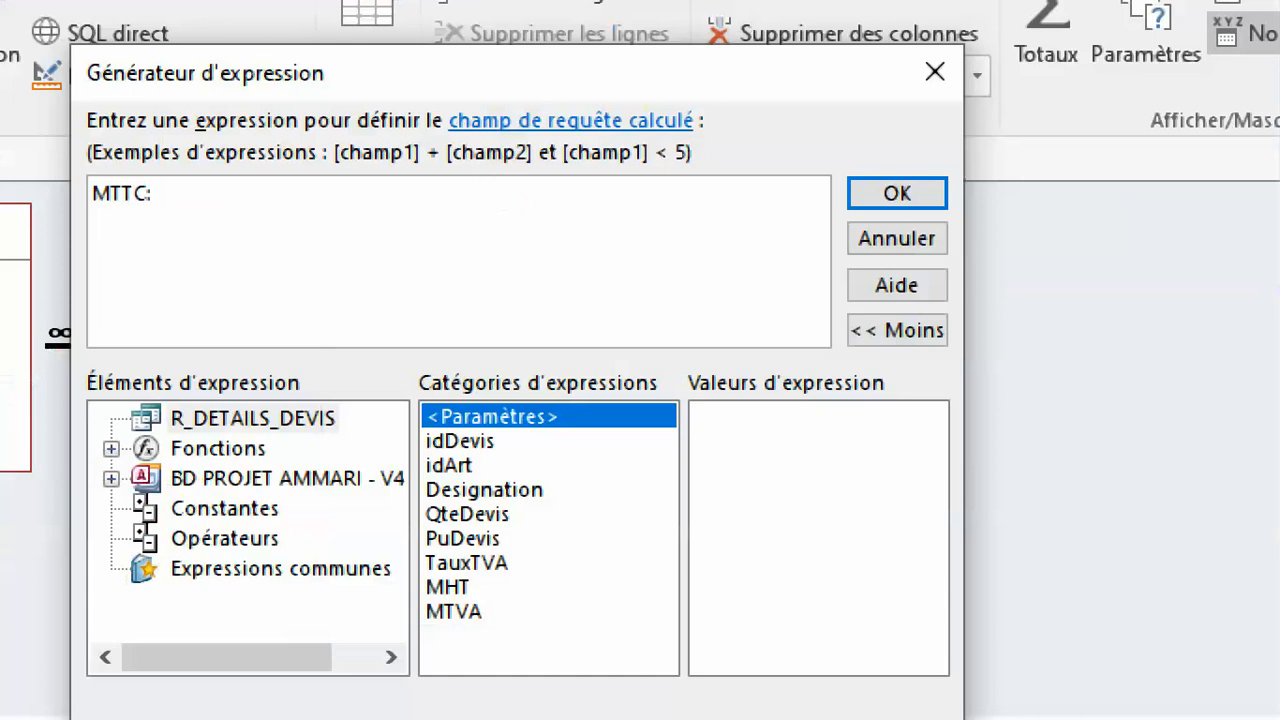
type("ROUND(")
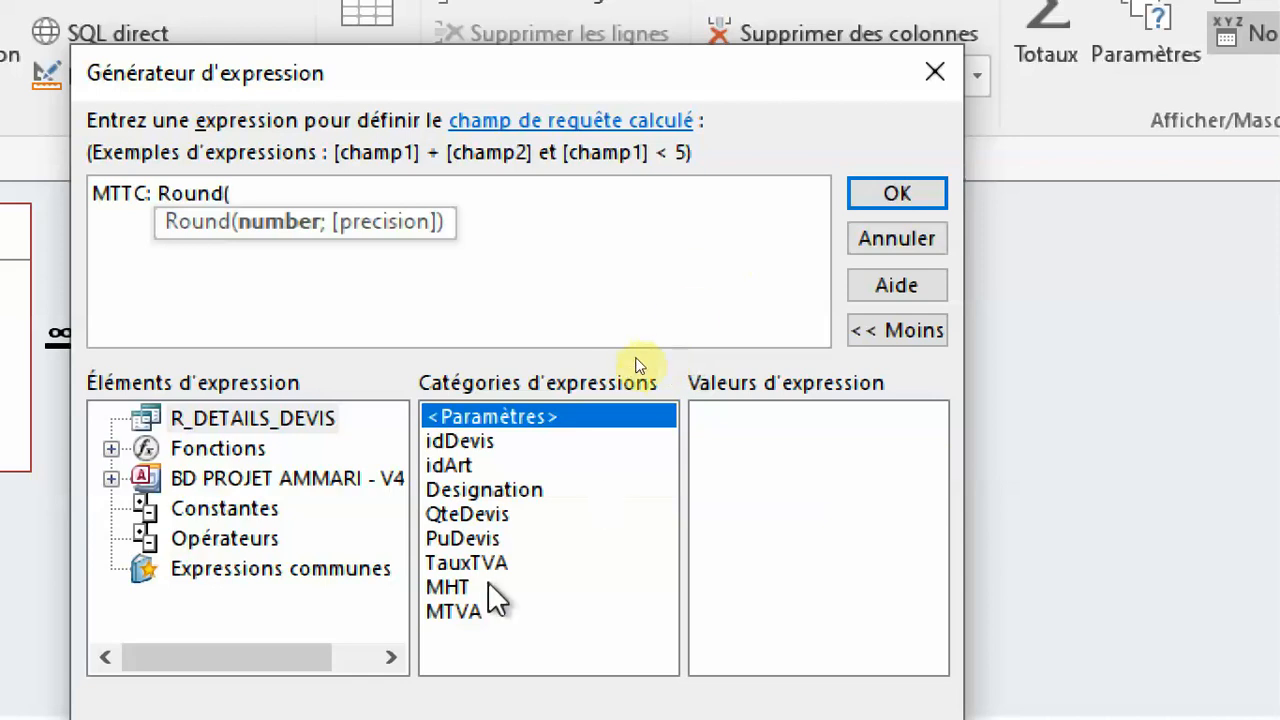
double_click(470, 516)
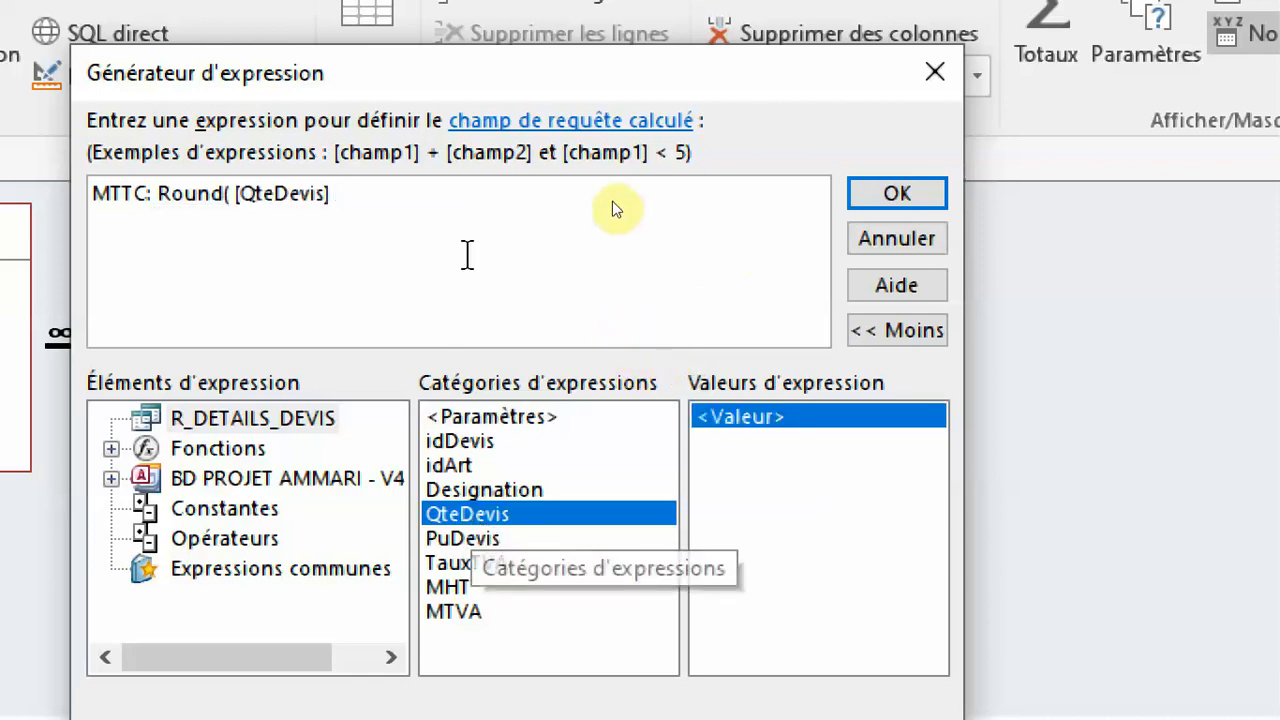
type("*")
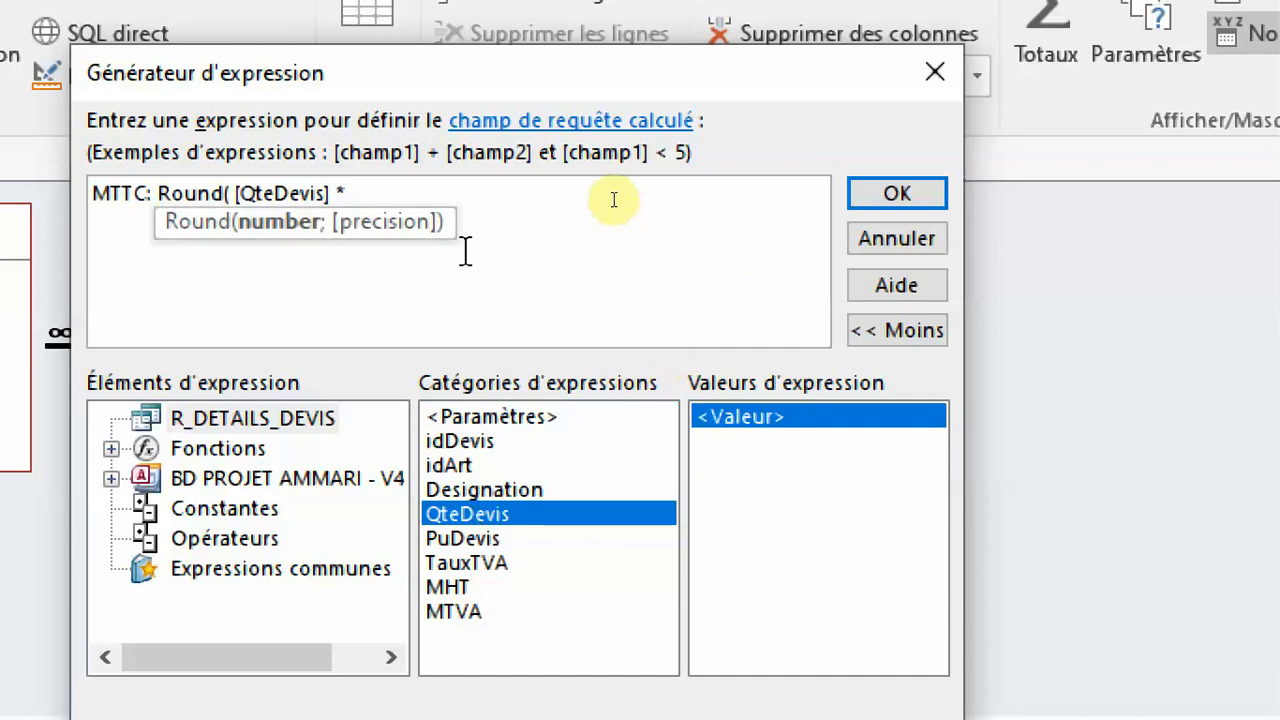
double_click(465, 540)
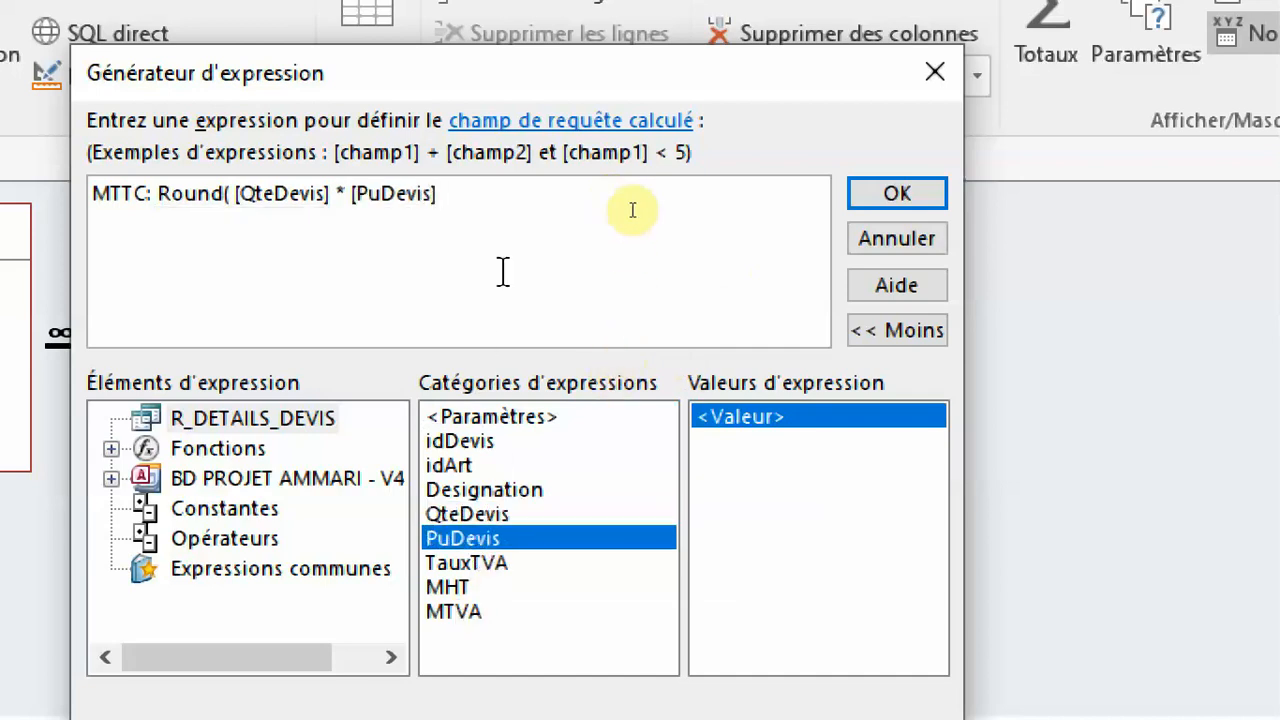
type(";")
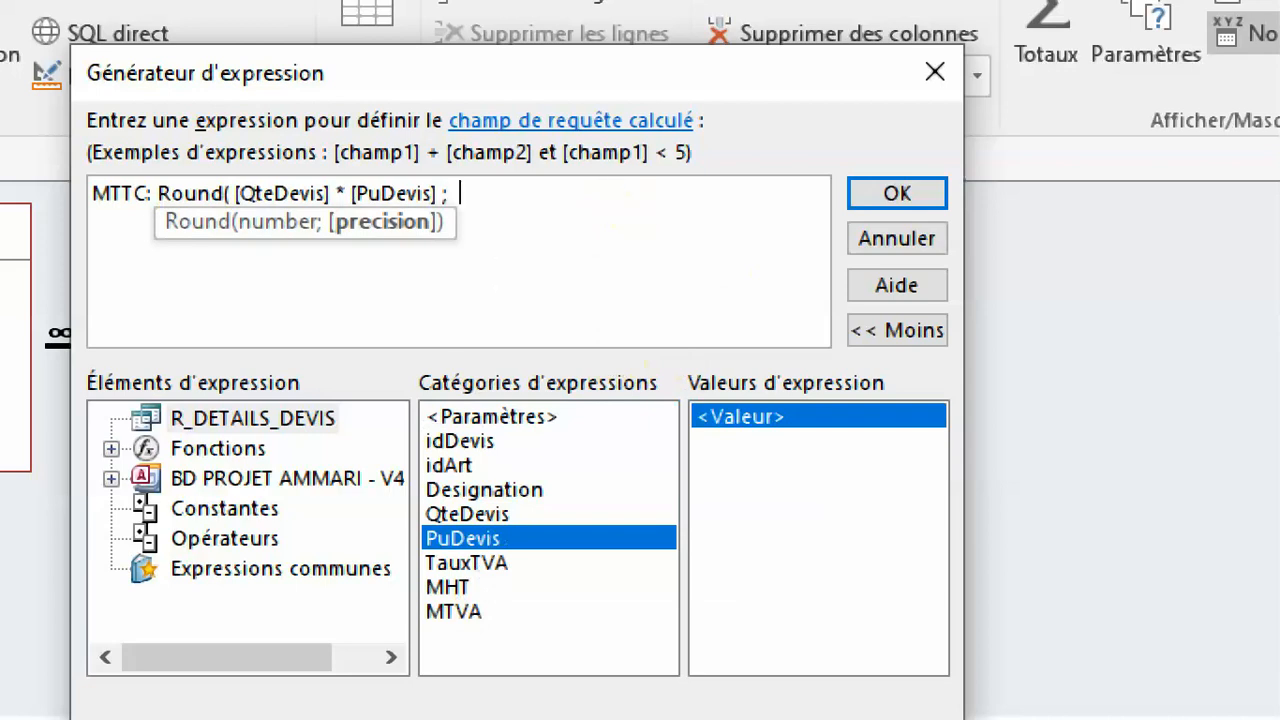
type(" )")
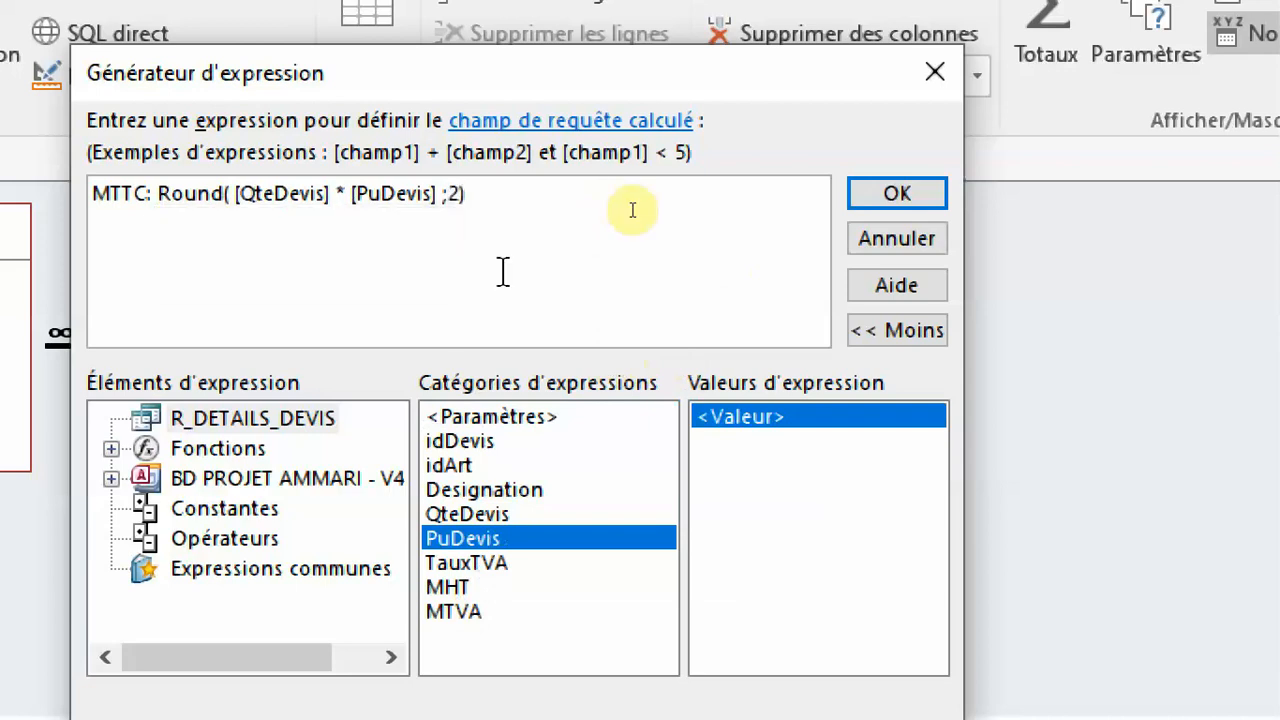
left_click(904, 195)
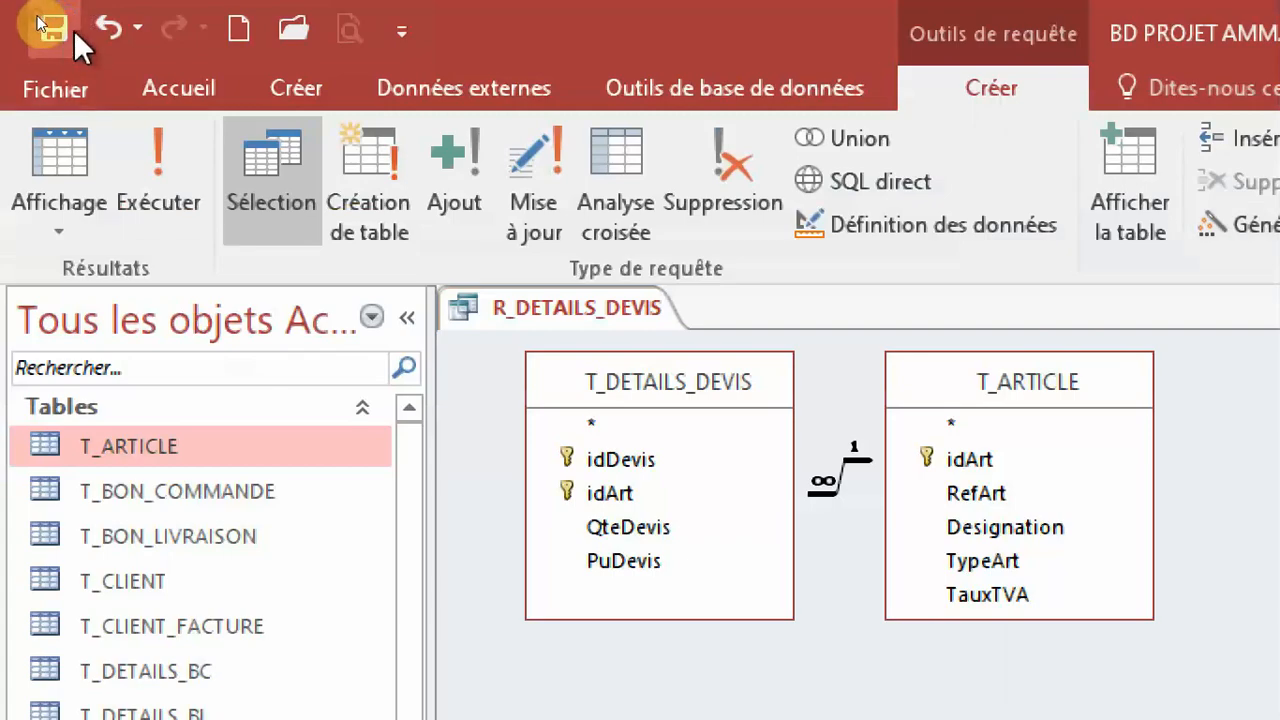
Step: Run the R_DETAILS_DEVIS query to check the calculated amounts, and return to Design view
left_click(160, 198)
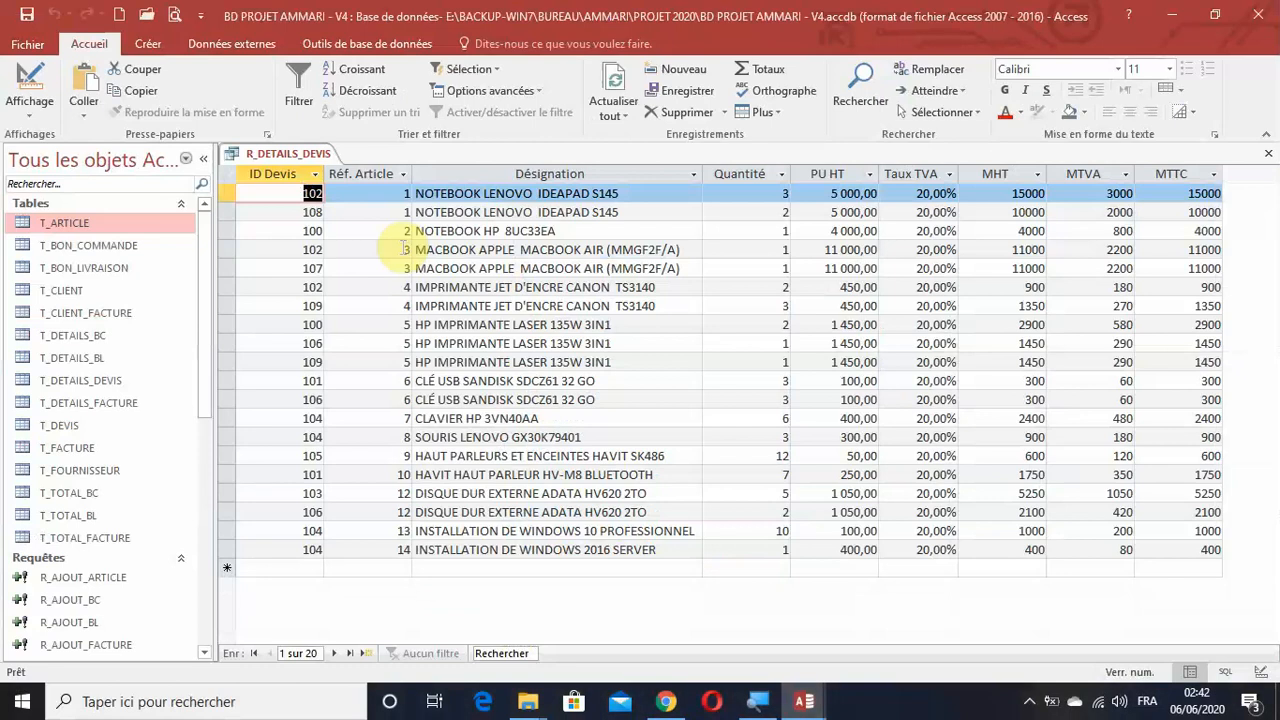
left_click(30, 108)
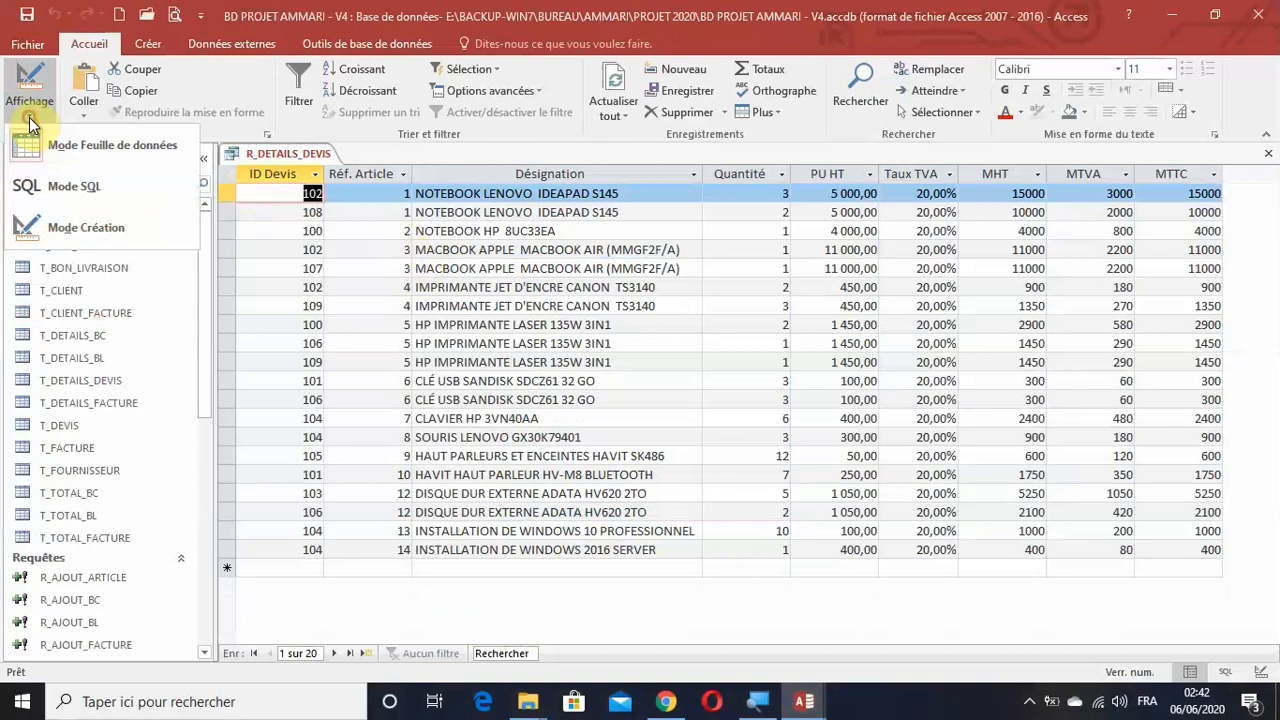
left_click(55, 225)
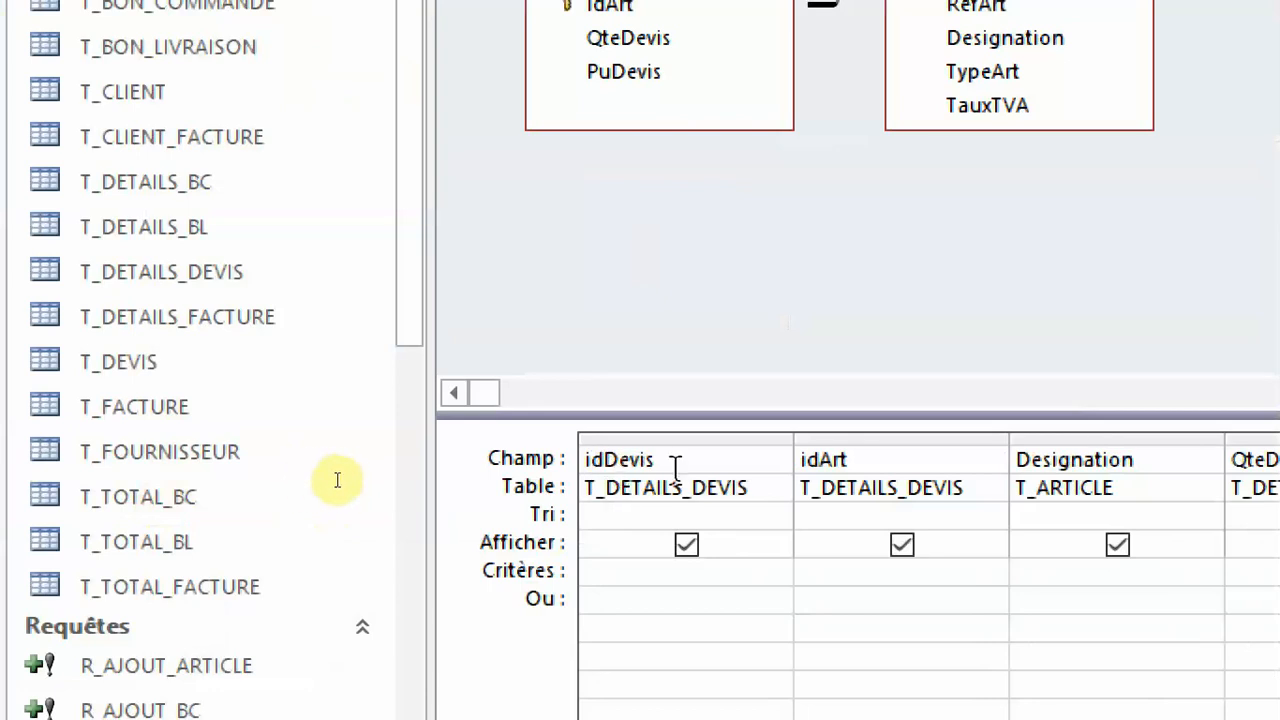
Step: Set the sort order of the idDevis column to Décroissant
left_click(605, 522)
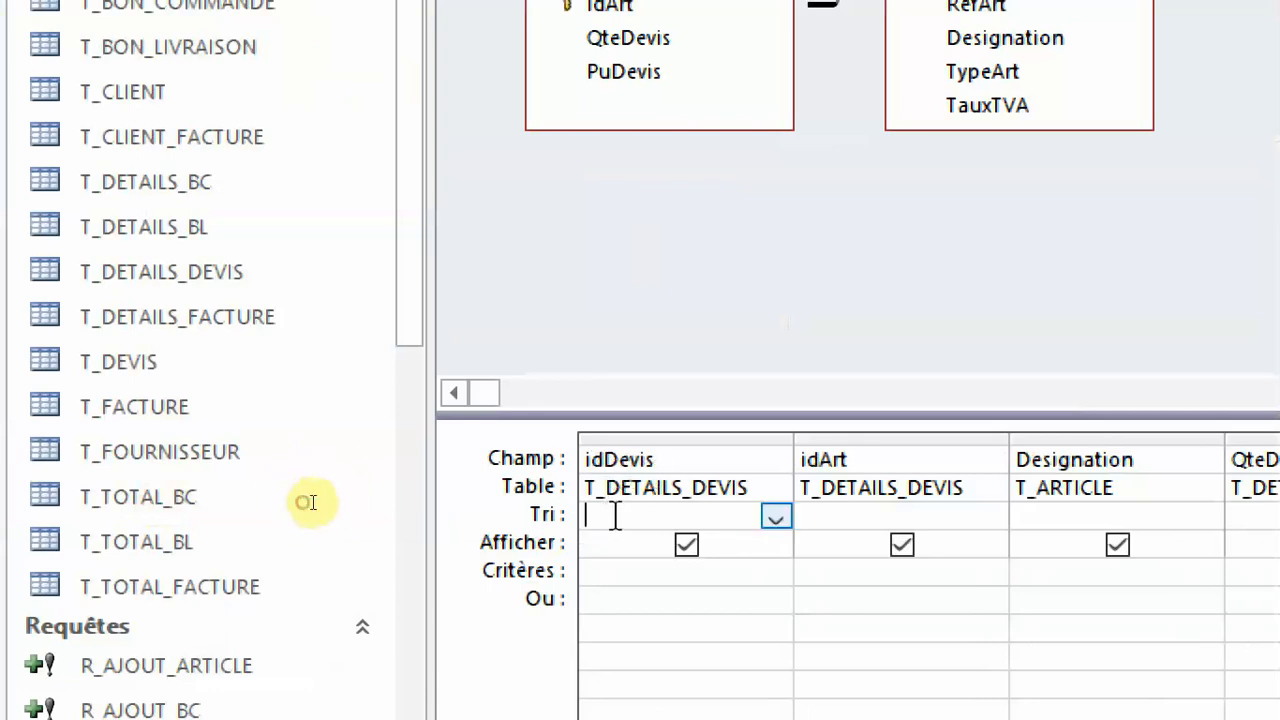
left_click(778, 520)
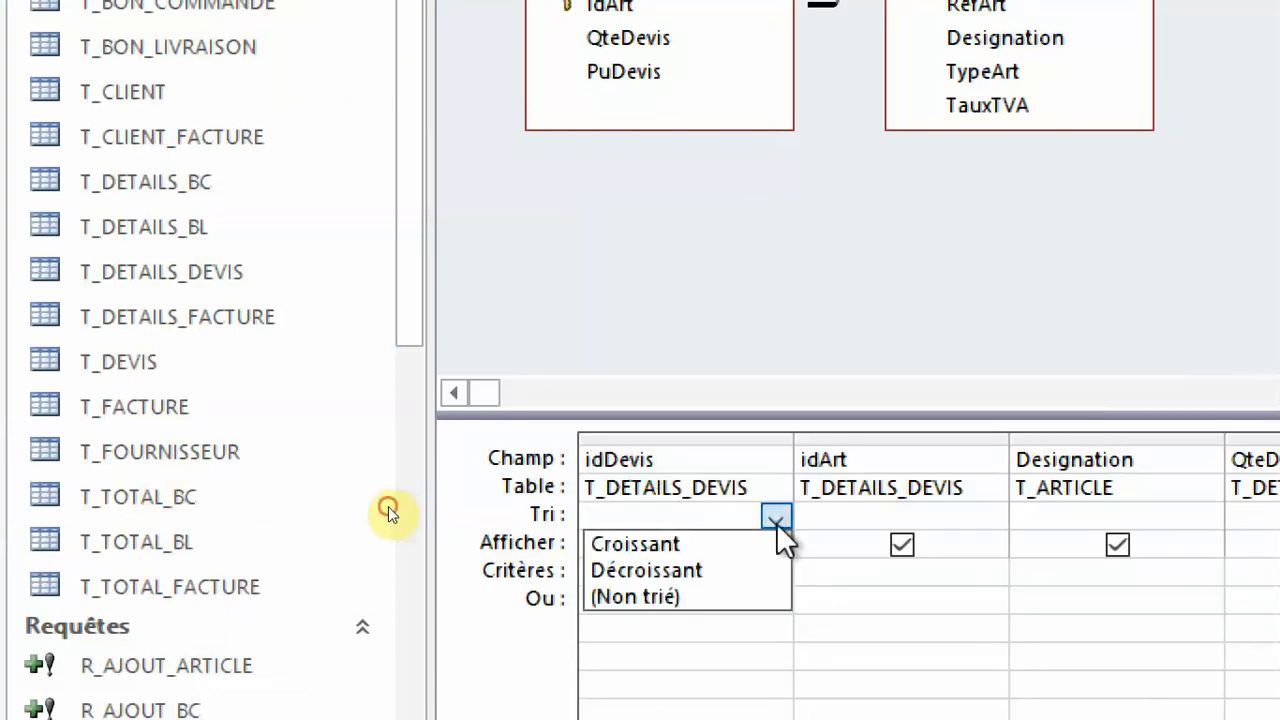
left_click(703, 571)
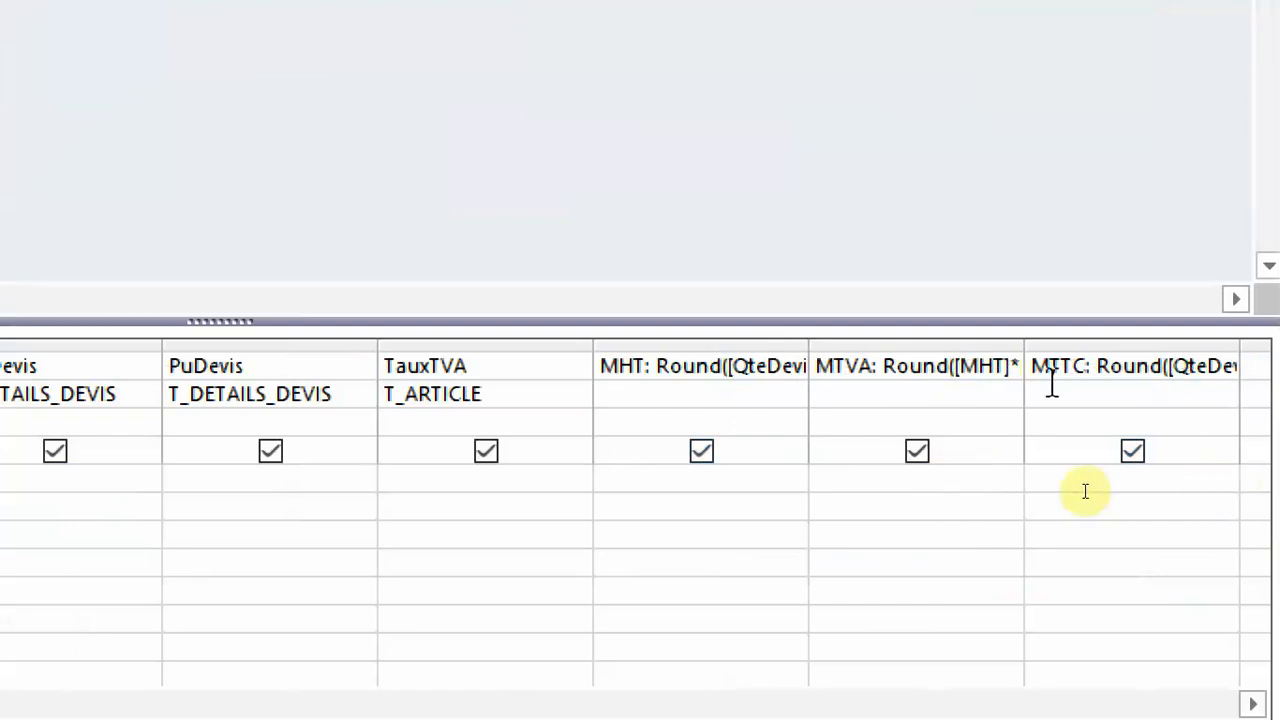
Step: Set the Format property of the MHT calculated field to Standard and close the property sheet
left_click(622, 366)
left_click(634, 366)
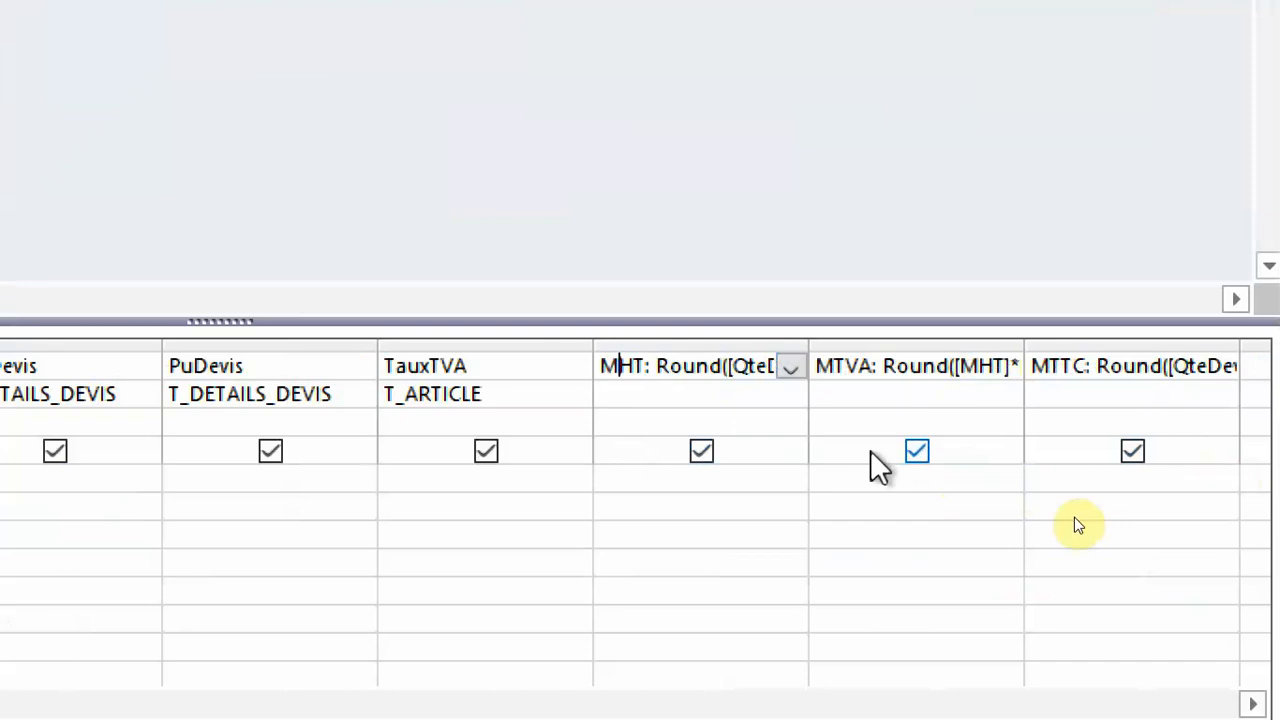
key("F4")
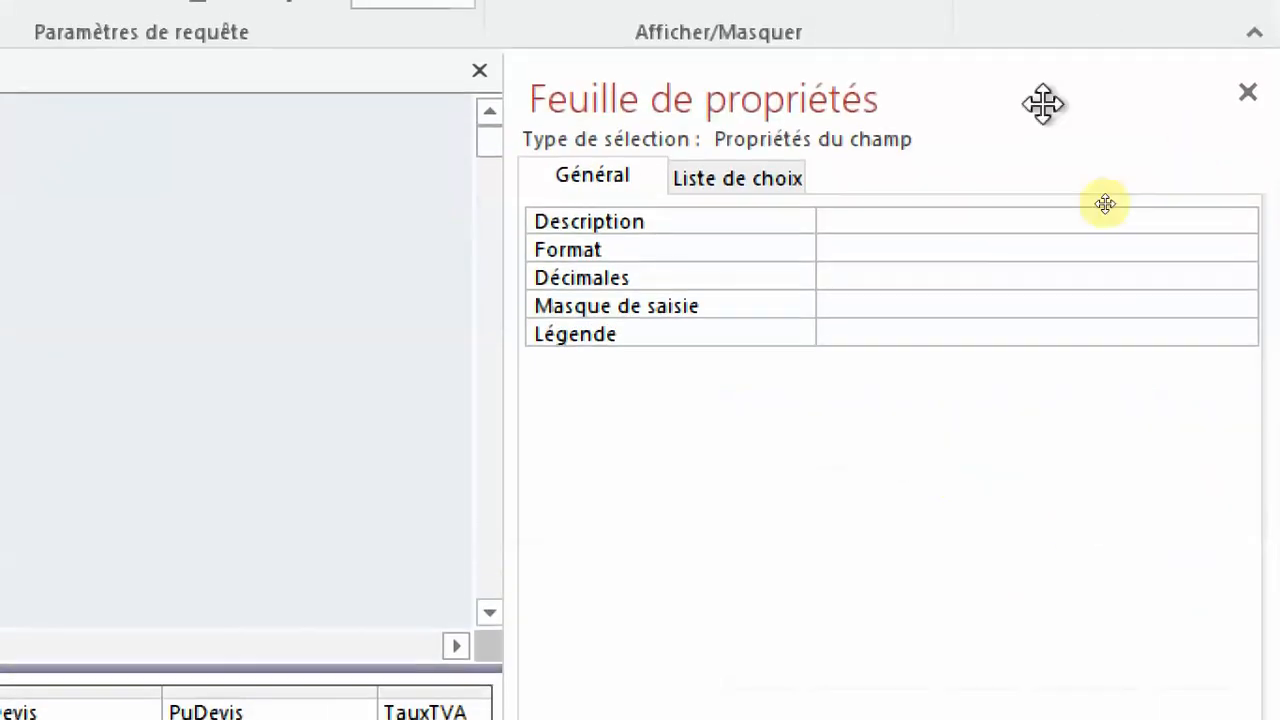
left_click(980, 250)
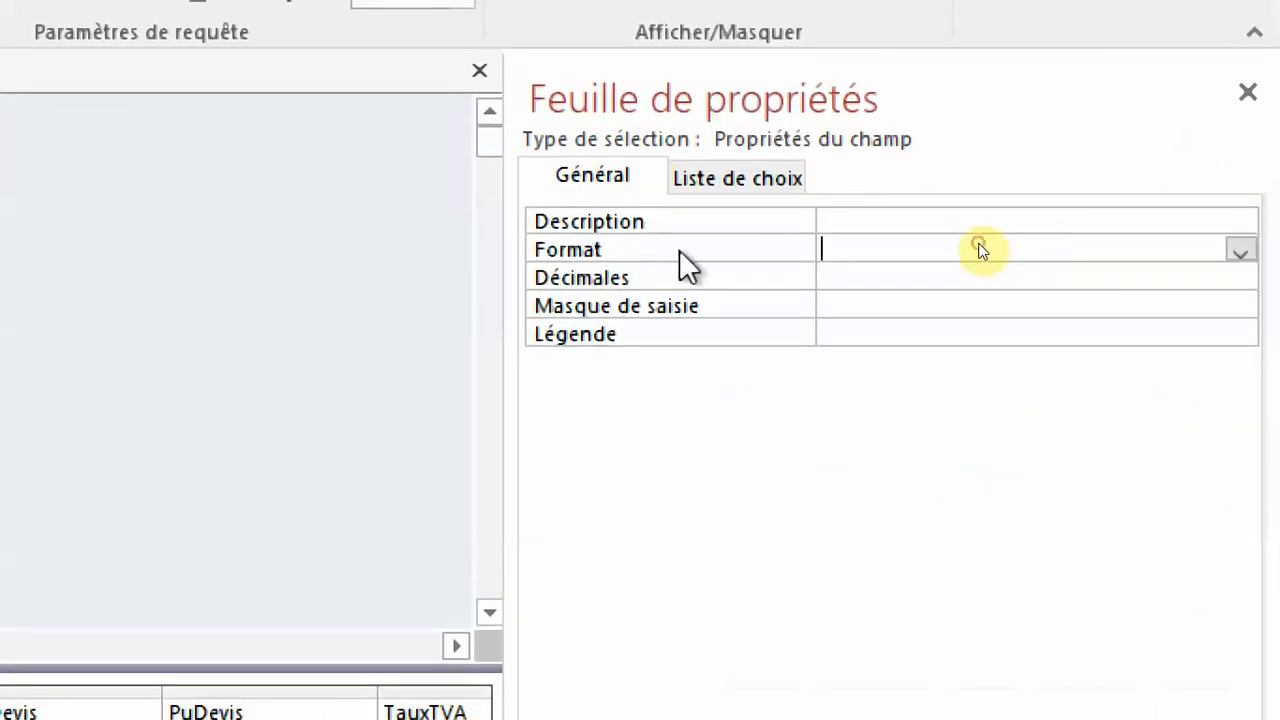
left_click(1240, 250)
left_click(969, 382)
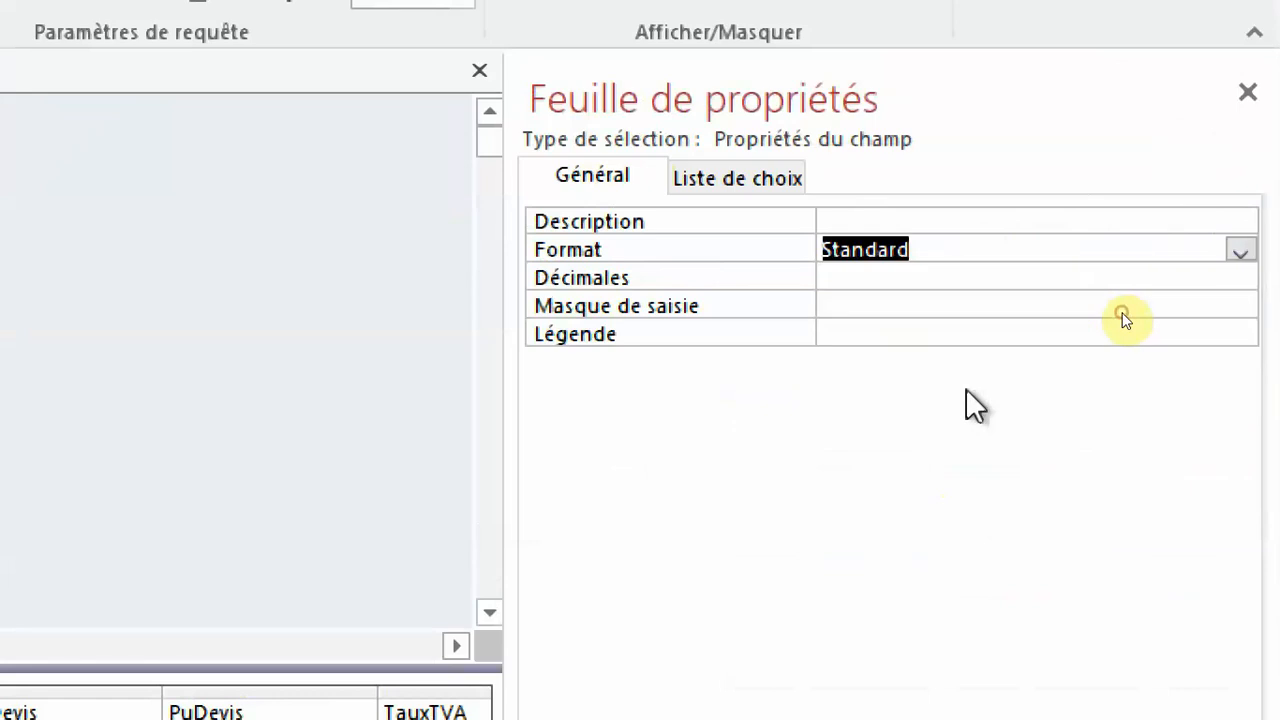
key("F4")
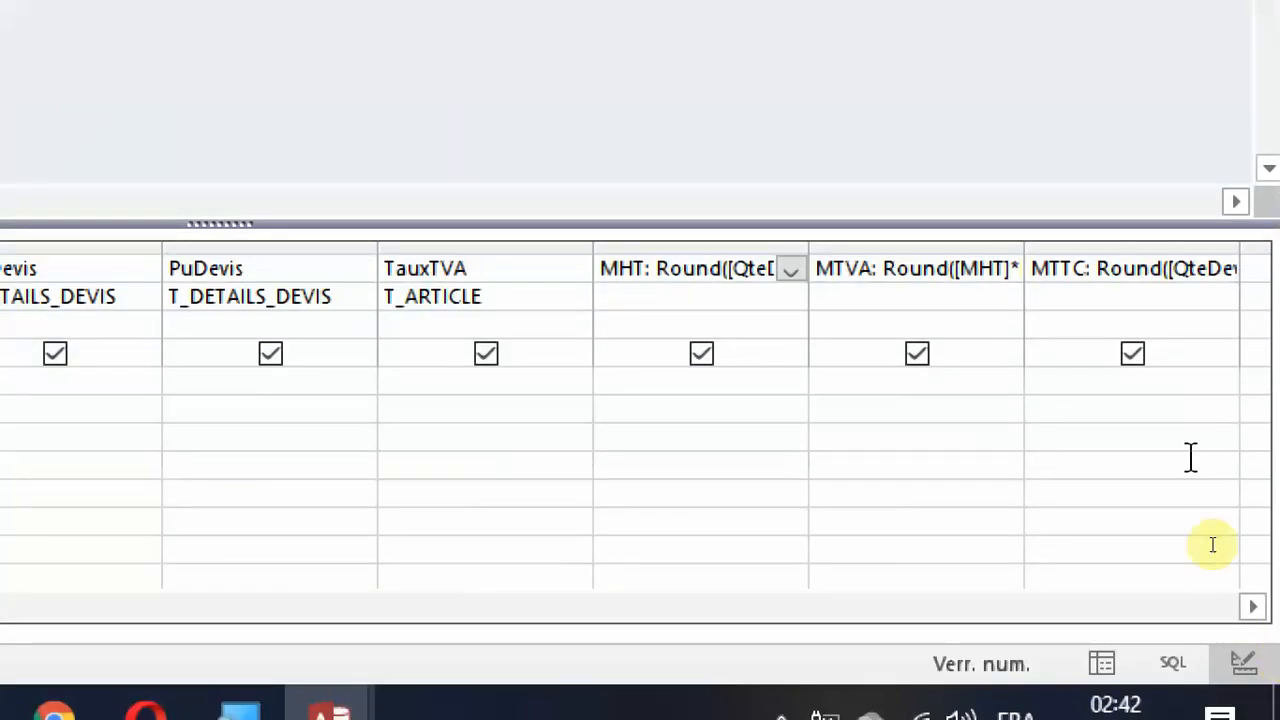
Step: Set the Format property of the MTVA calculated field to Standard and close the property sheet
left_click(860, 267)
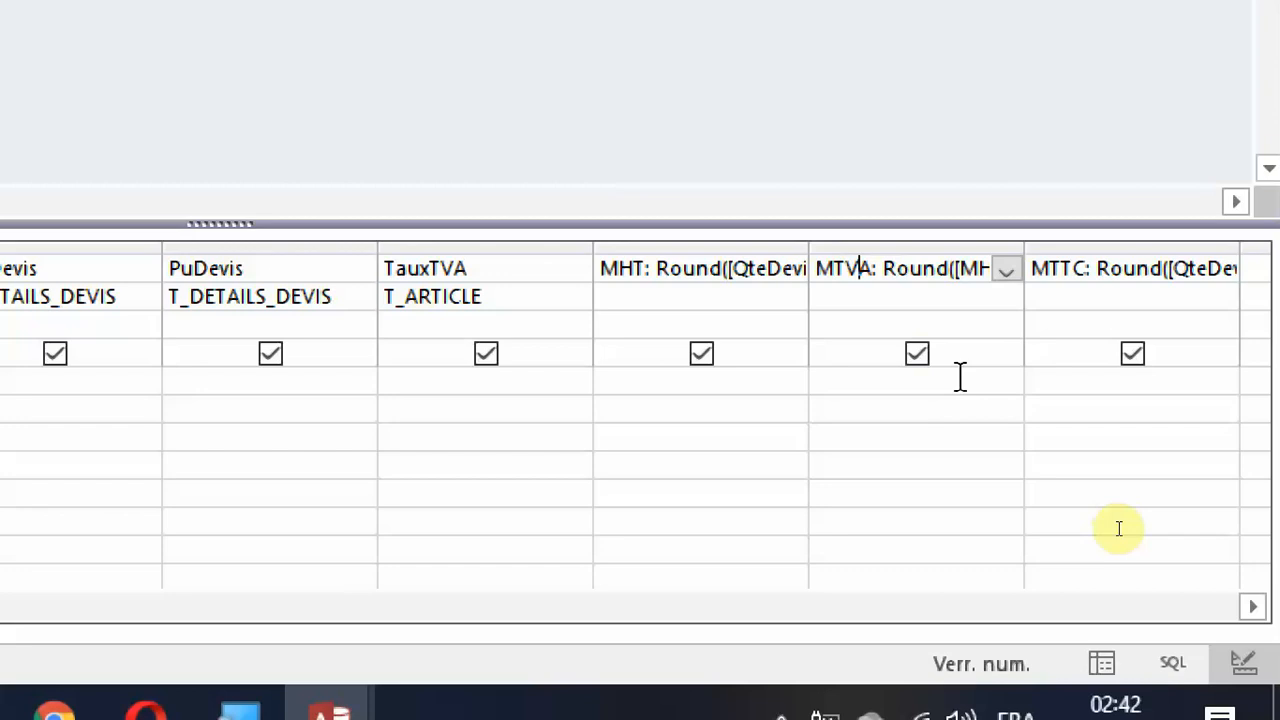
key("F4")
left_click(694, 388)
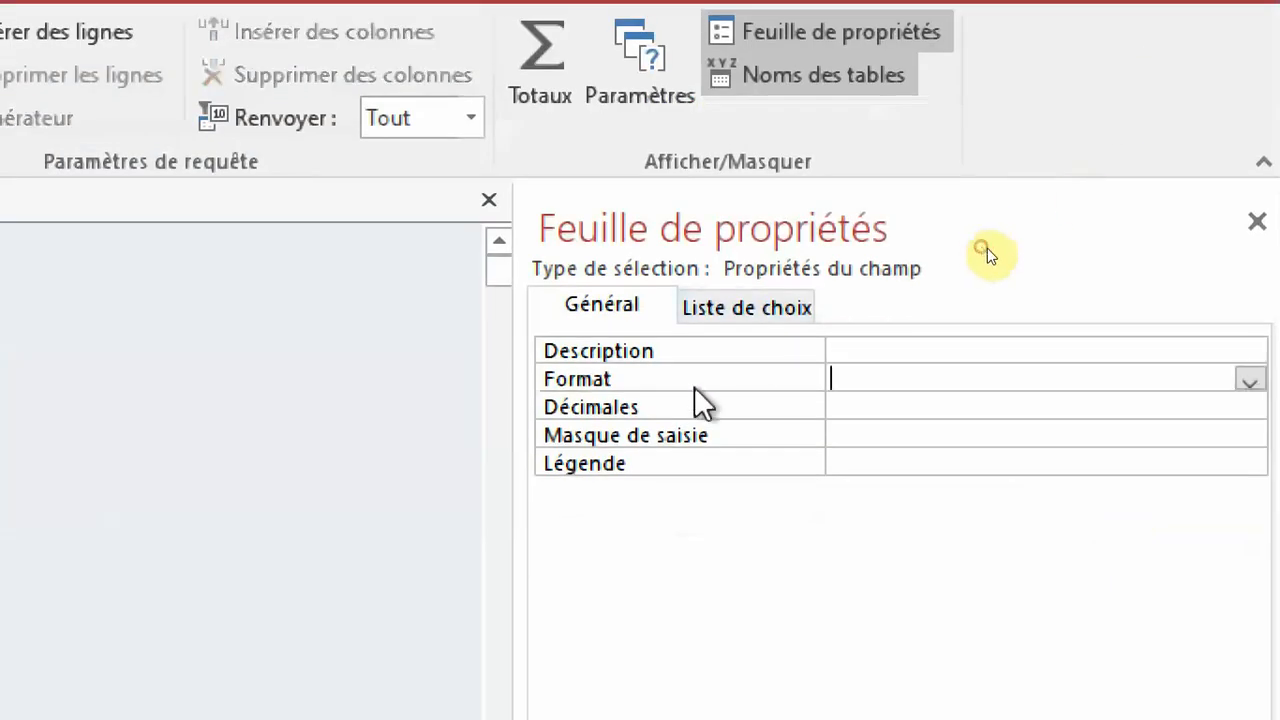
left_click(1249, 381)
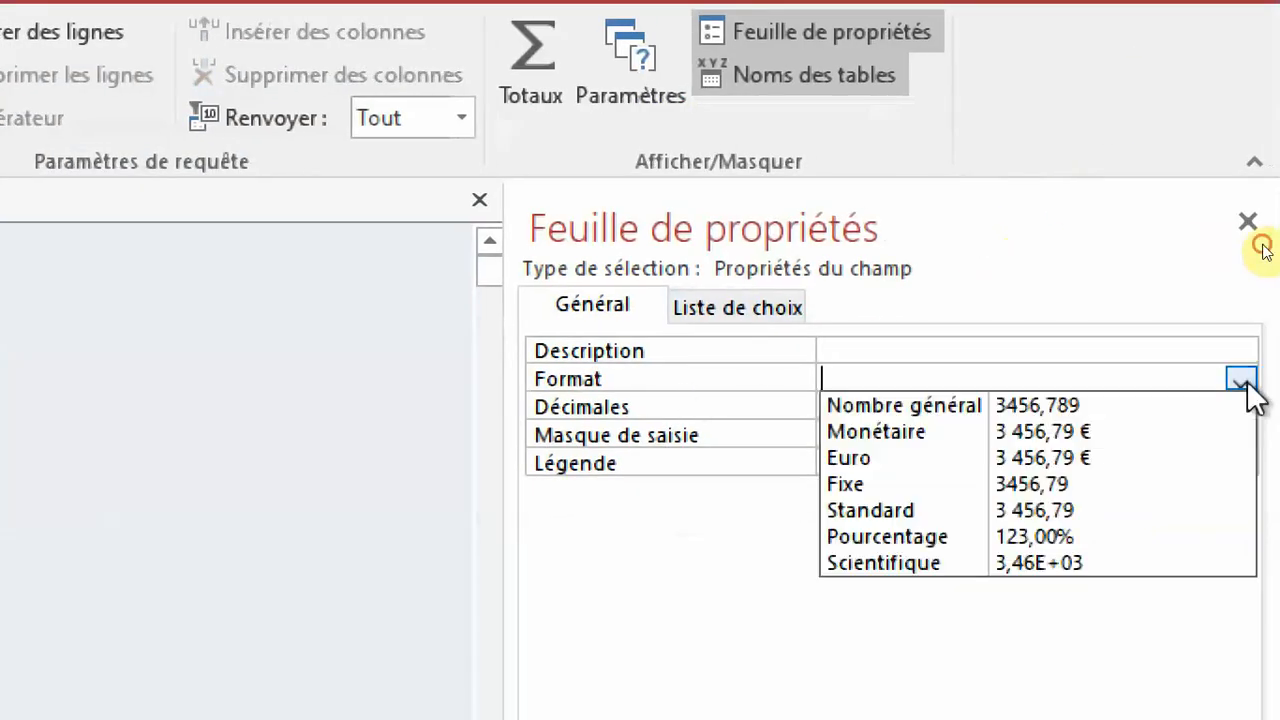
left_click(1001, 511)
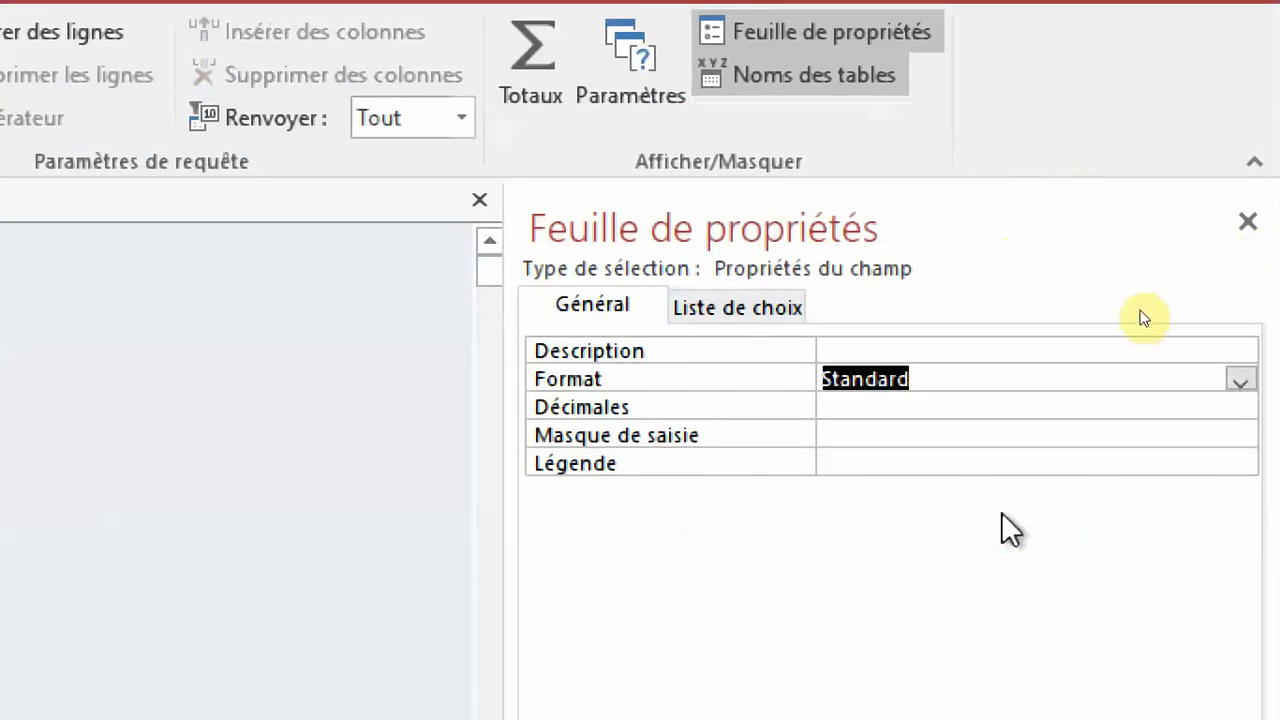
key("F4")
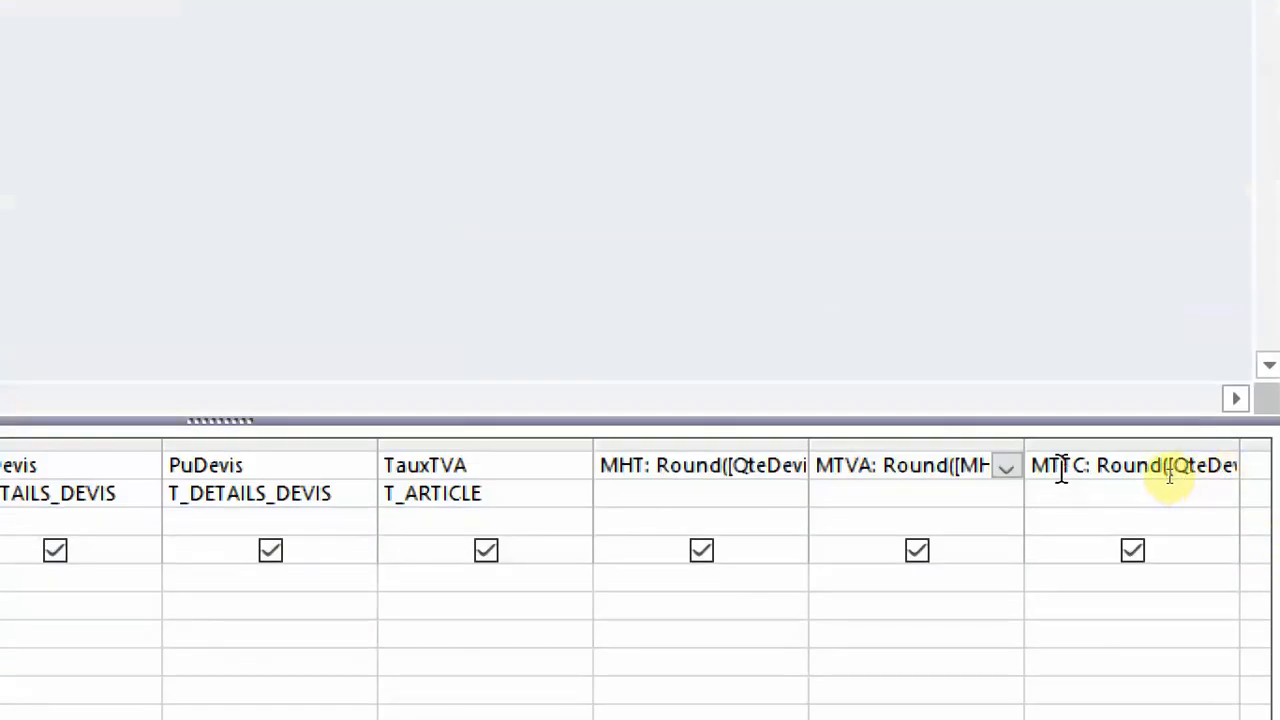
Step: Set the Format property of the MTTC calculated field to Standard and close the property sheet
left_click(1062, 468)
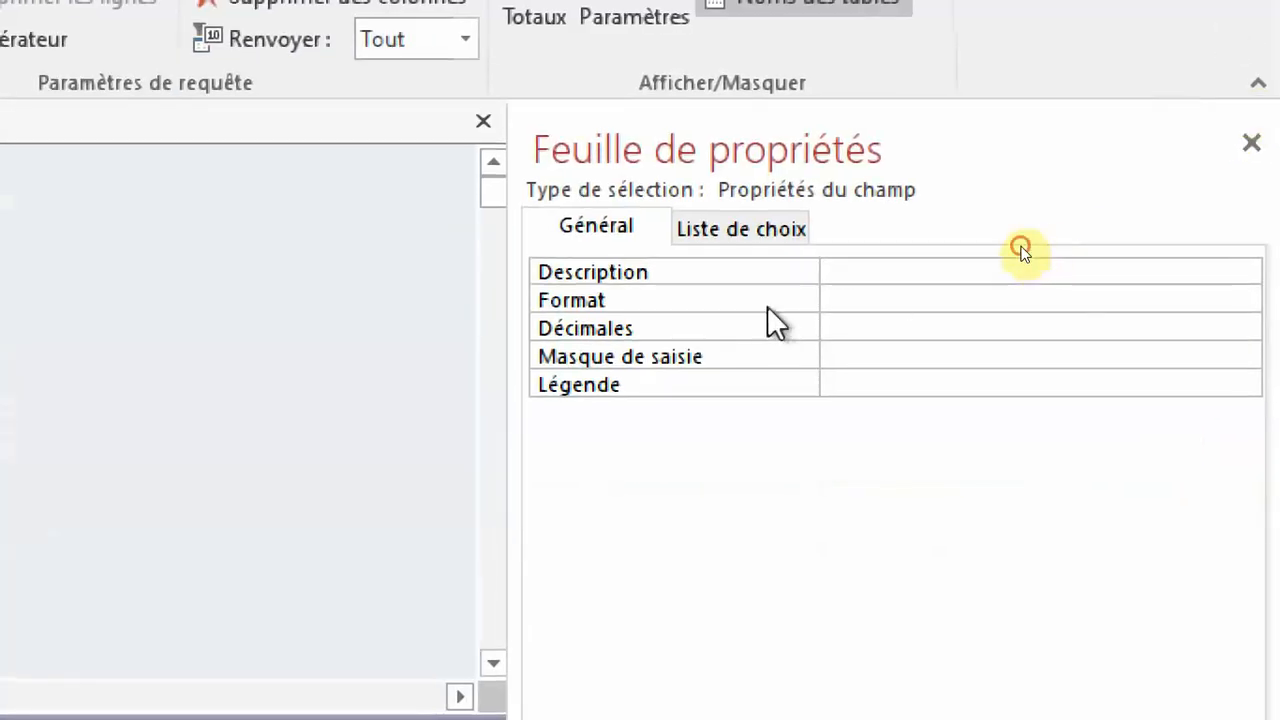
left_click(1200, 300)
left_click(1245, 300)
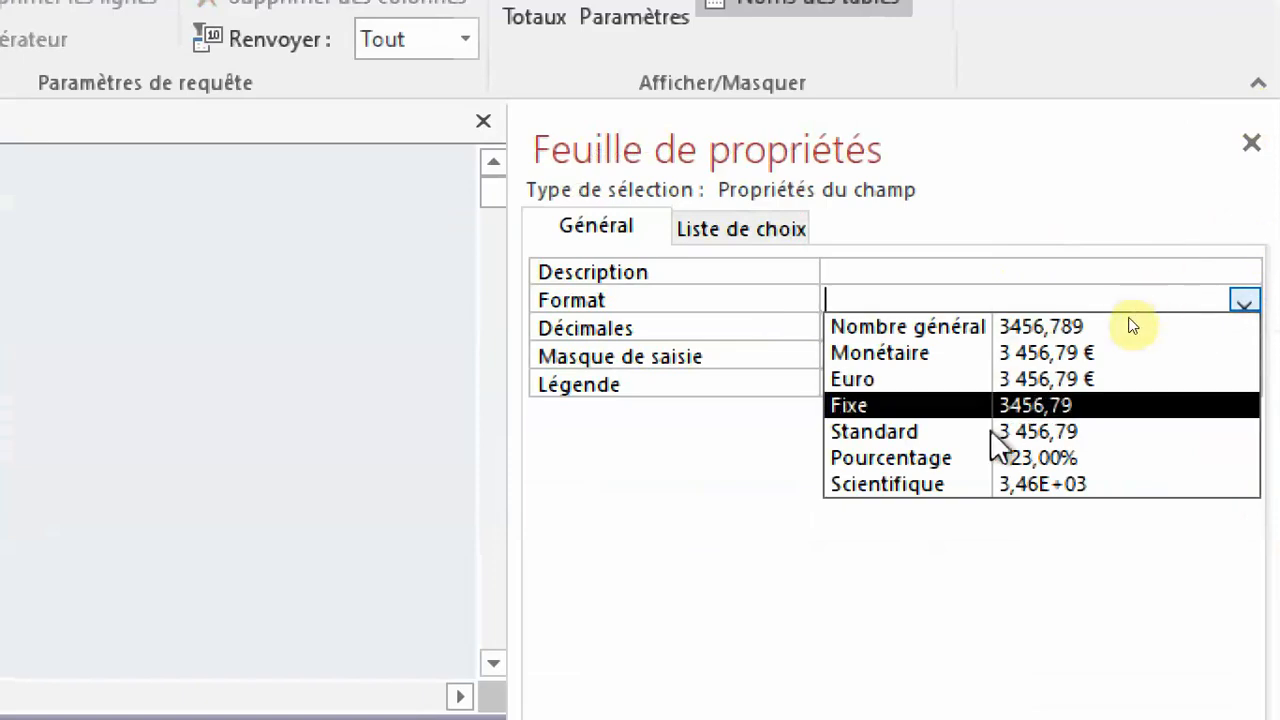
left_click(917, 433)
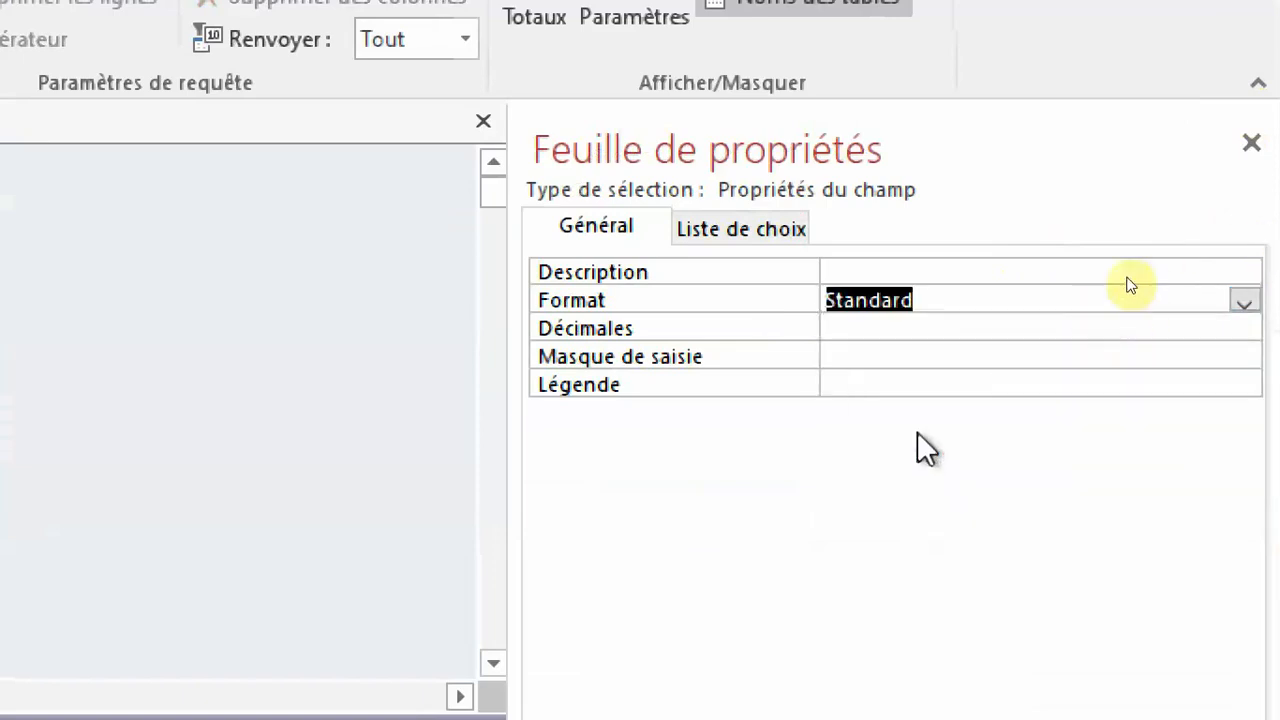
left_click(1252, 145)
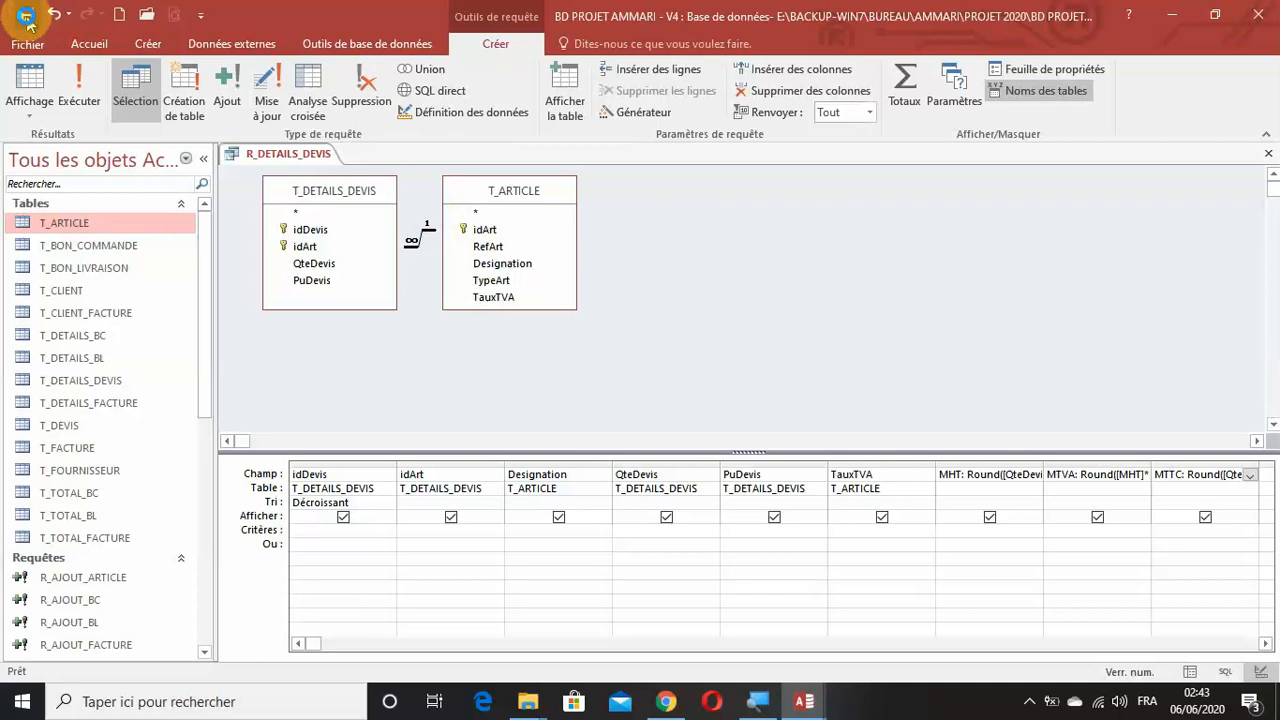
Step: Run the R_DETAILS_DEVIS query to check the sorting and number formats, and close it
left_click(79, 88)
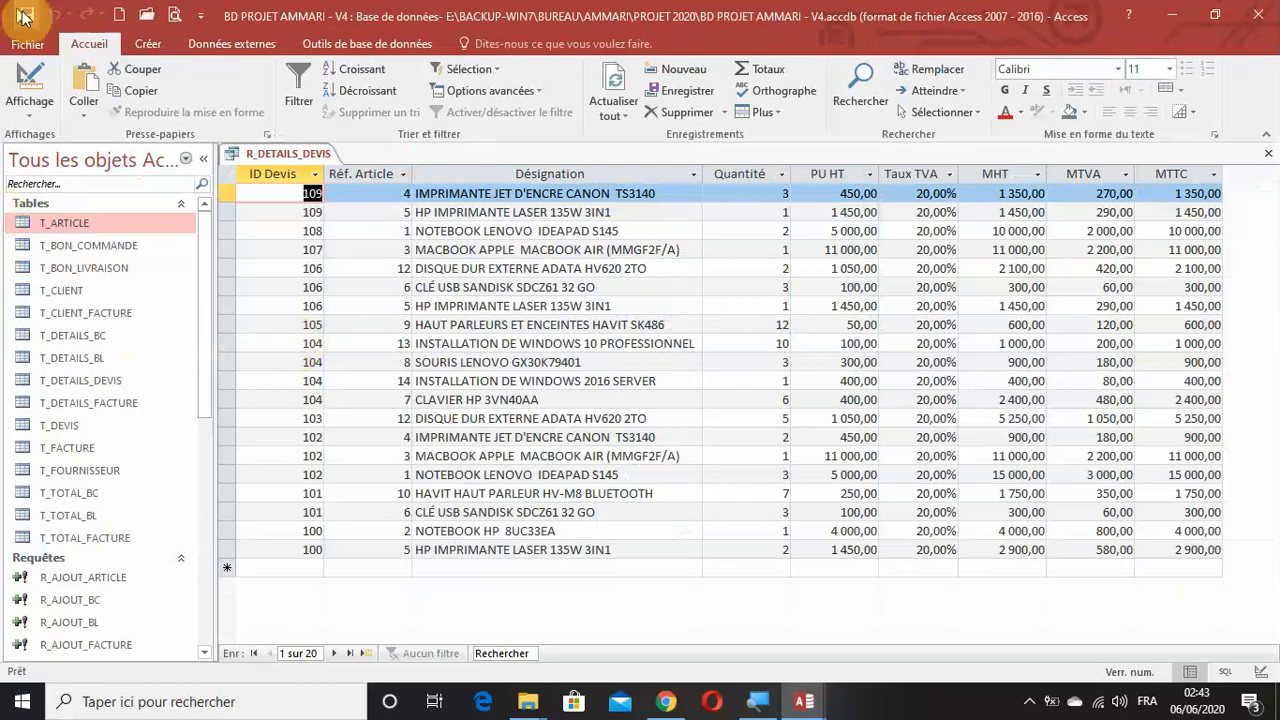
left_click(1268, 162)
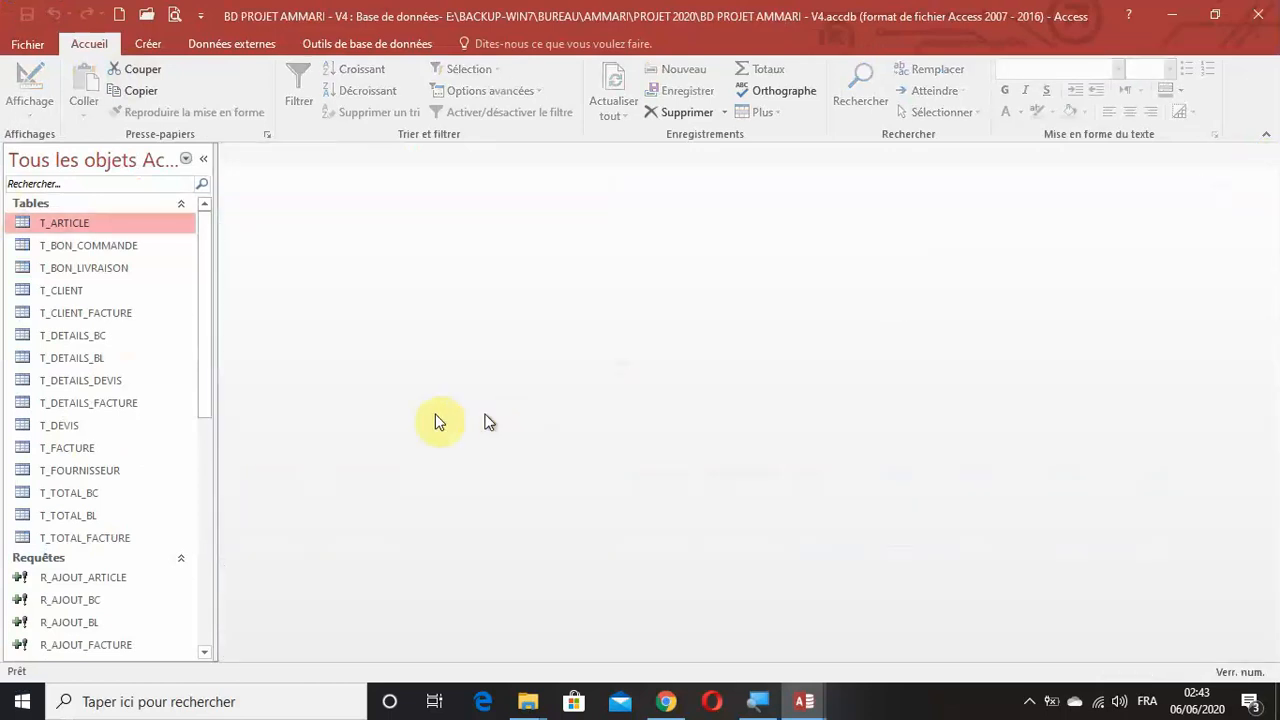
Step: Duplicate the SF_DETAILS_BC form under the name SF_DETAILS_DEVIS
scroll(106, 509, "down", 4)
scroll(135, 520, "down", 3)
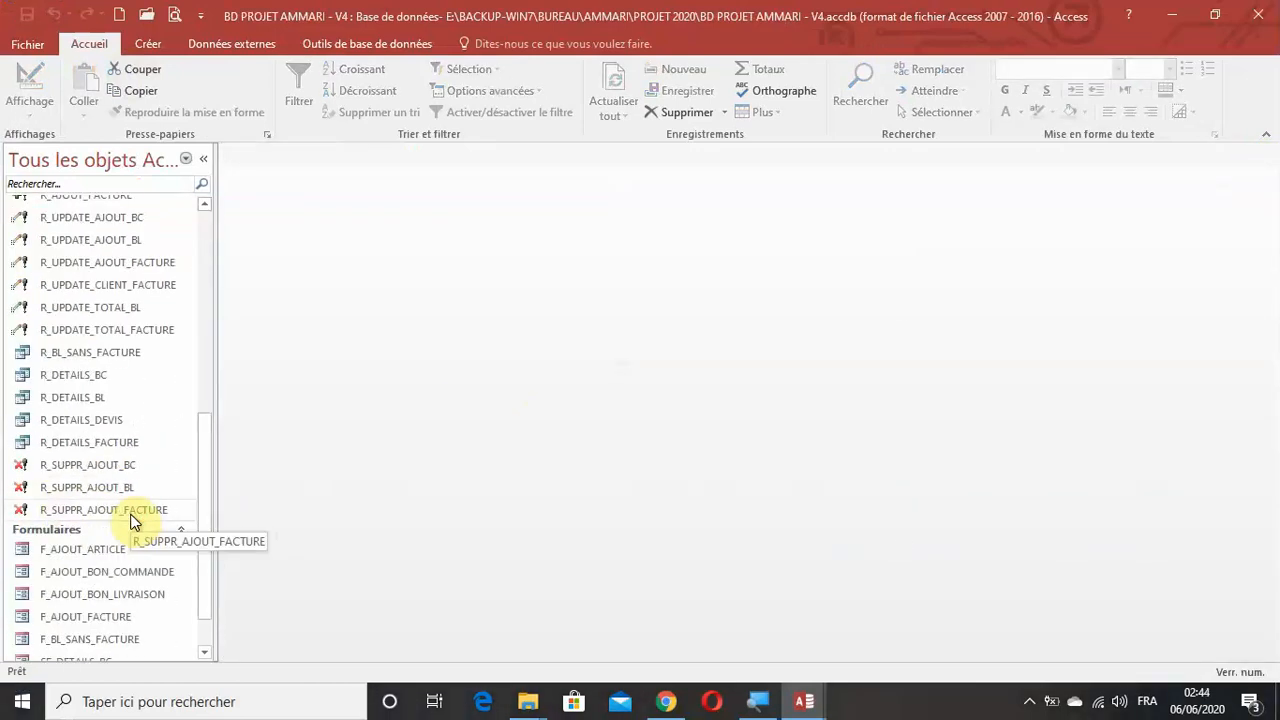
scroll(135, 520, "down", 1)
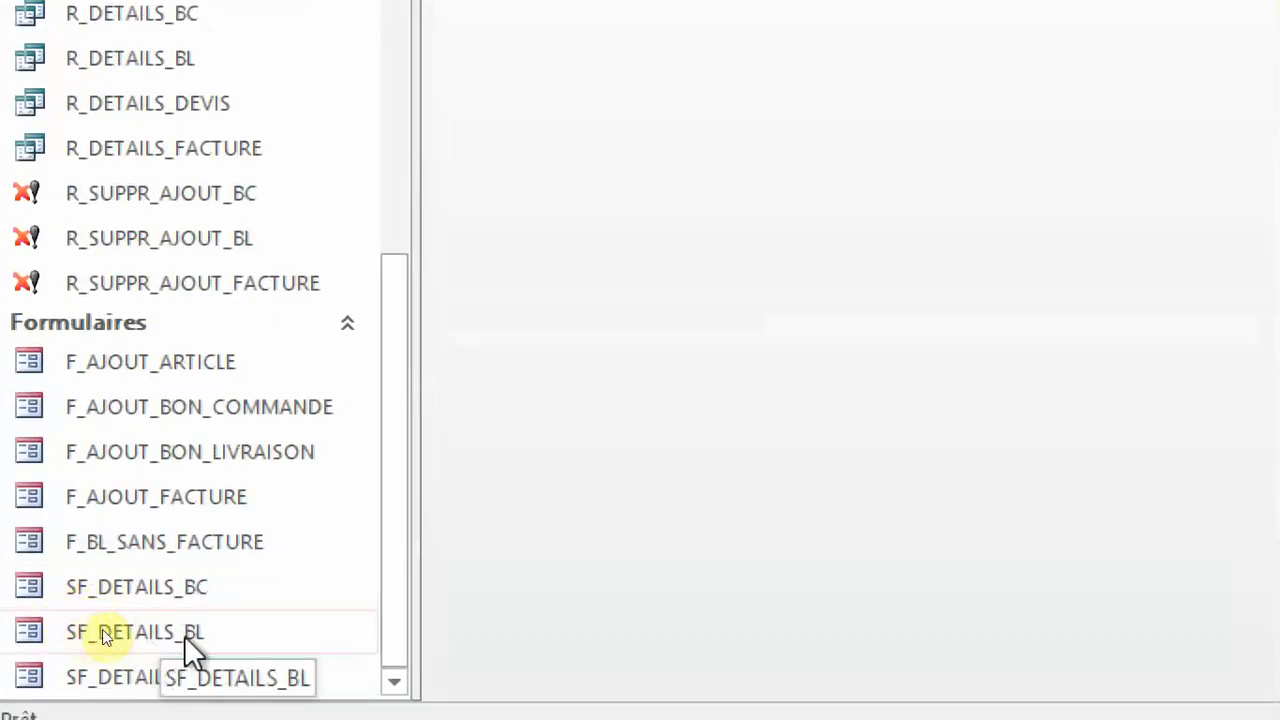
right_click(113, 587)
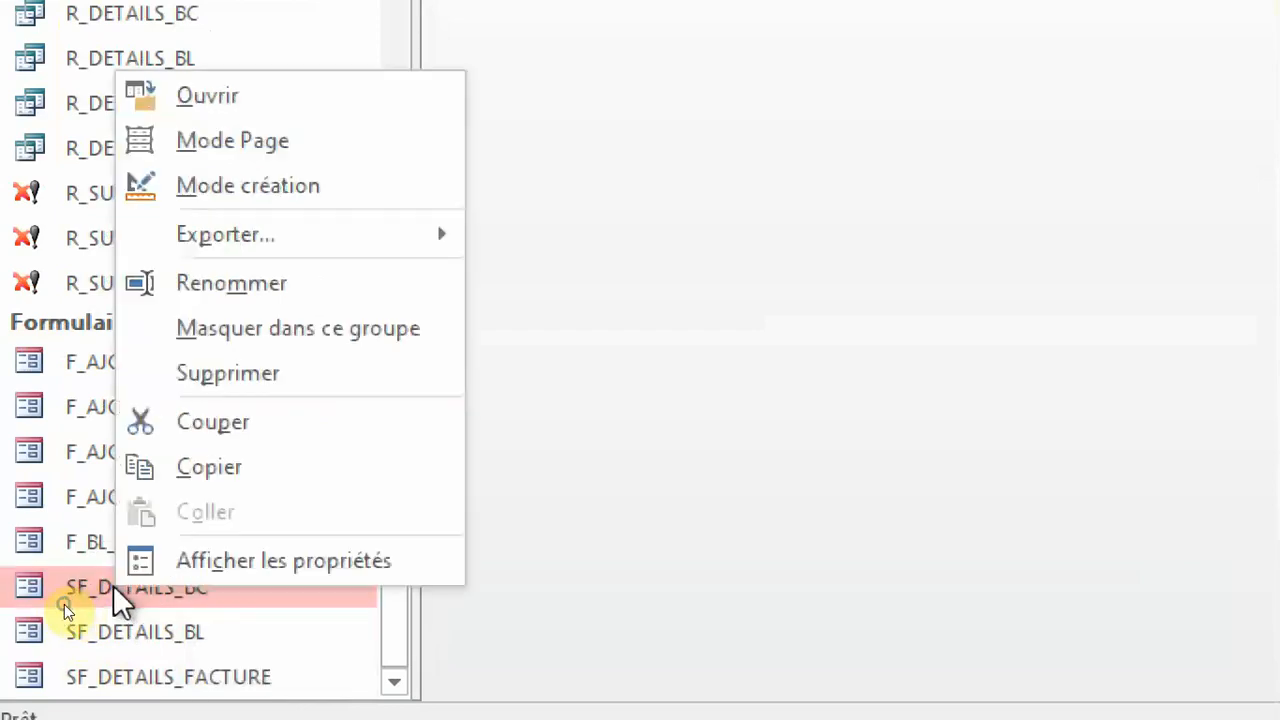
left_click(197, 467)
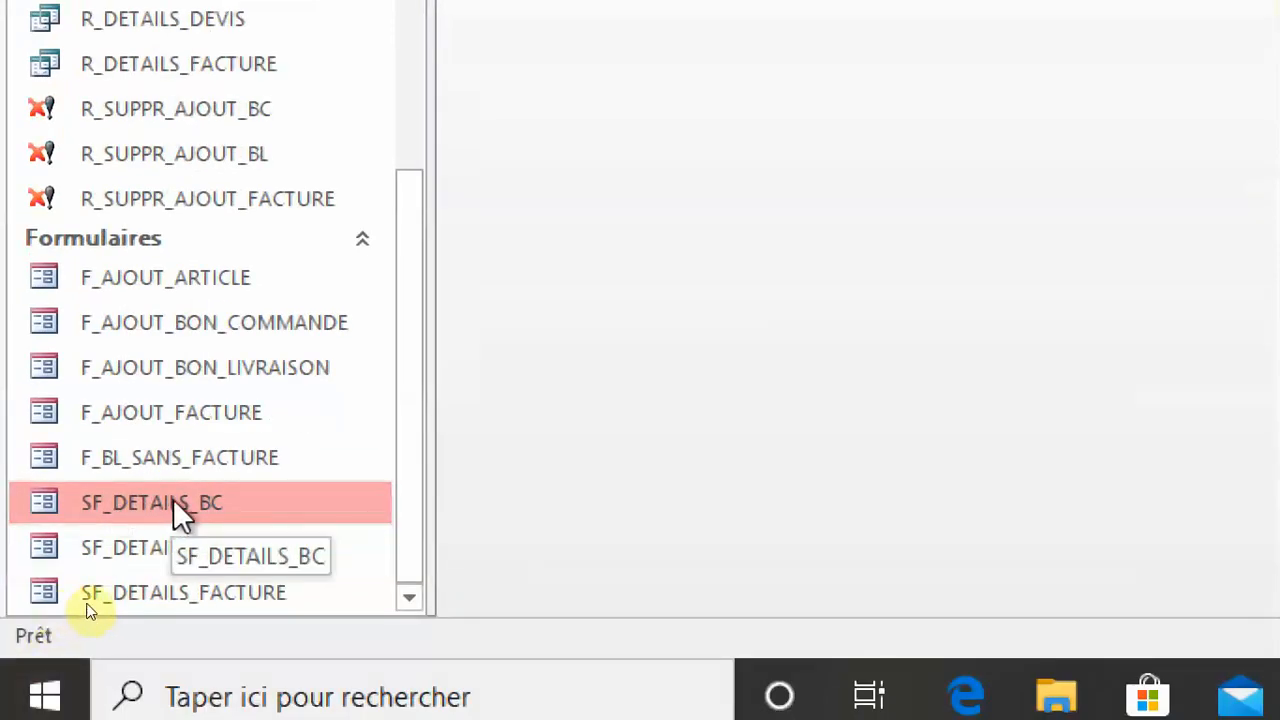
right_click(175, 500)
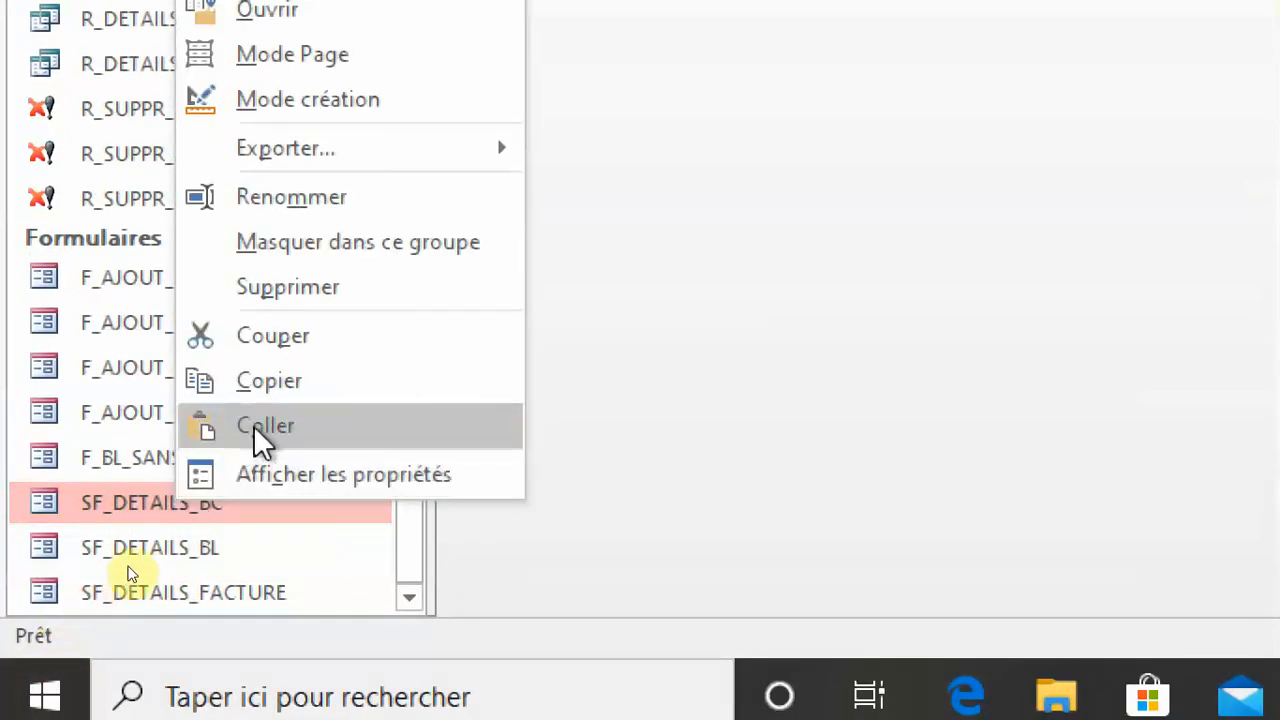
left_click(286, 428)
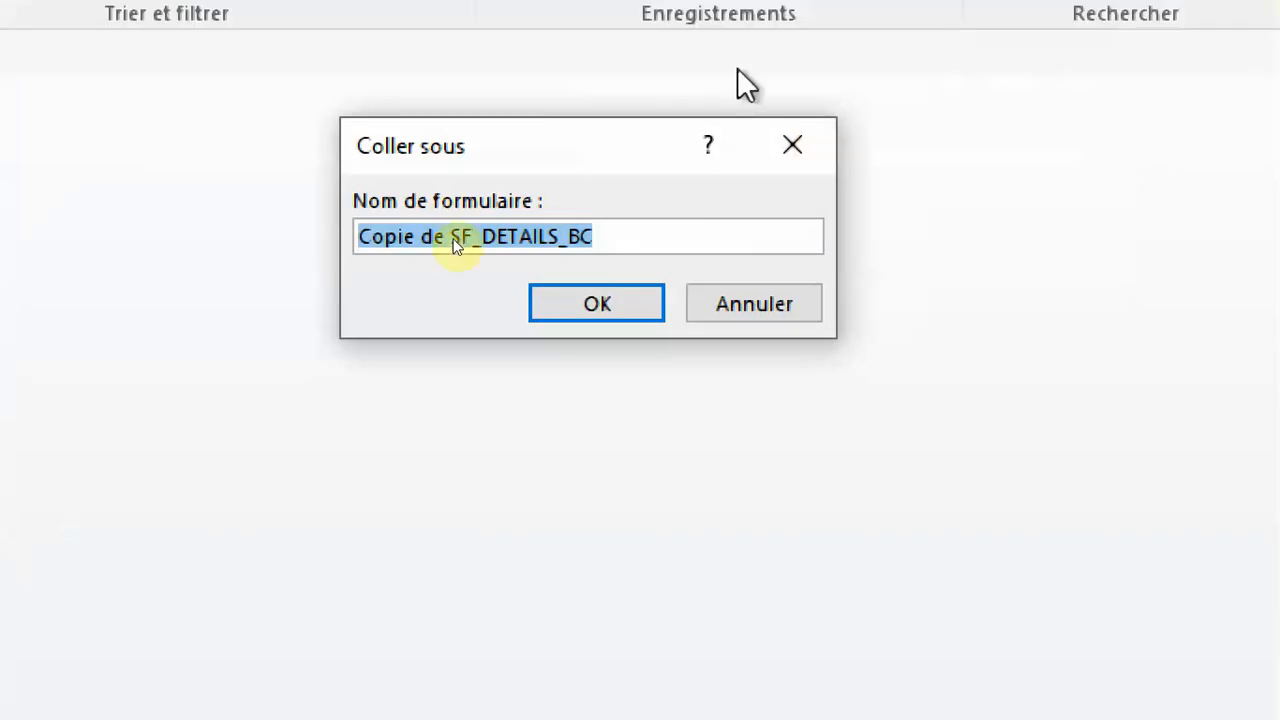
left_click(452, 238)
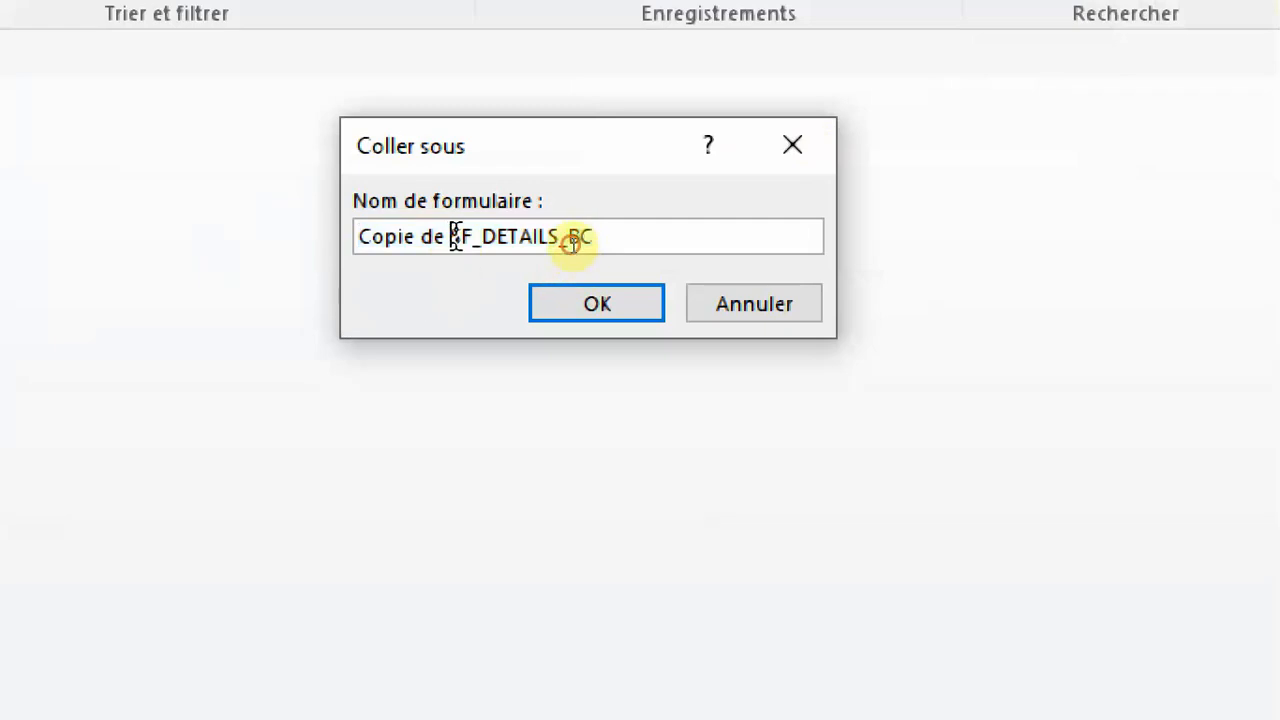
left_click_drag(452, 238, 291, 237)
key("Delete")
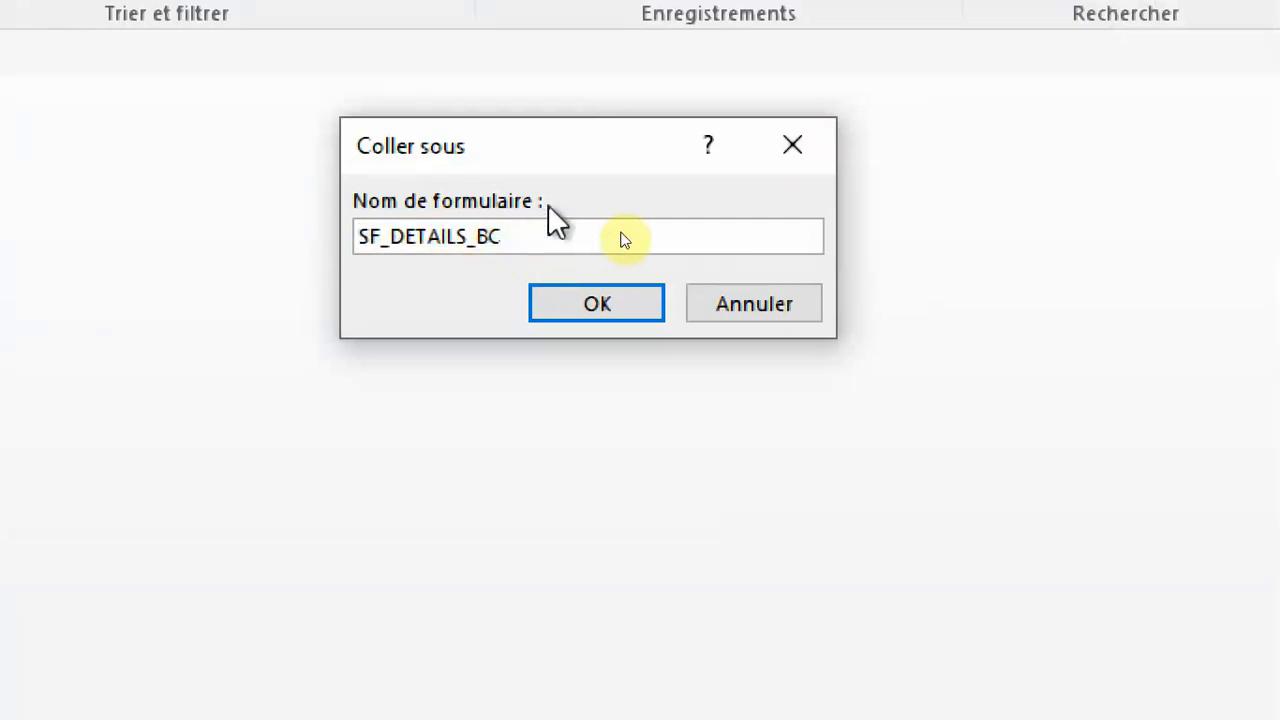
key("BackSpace")
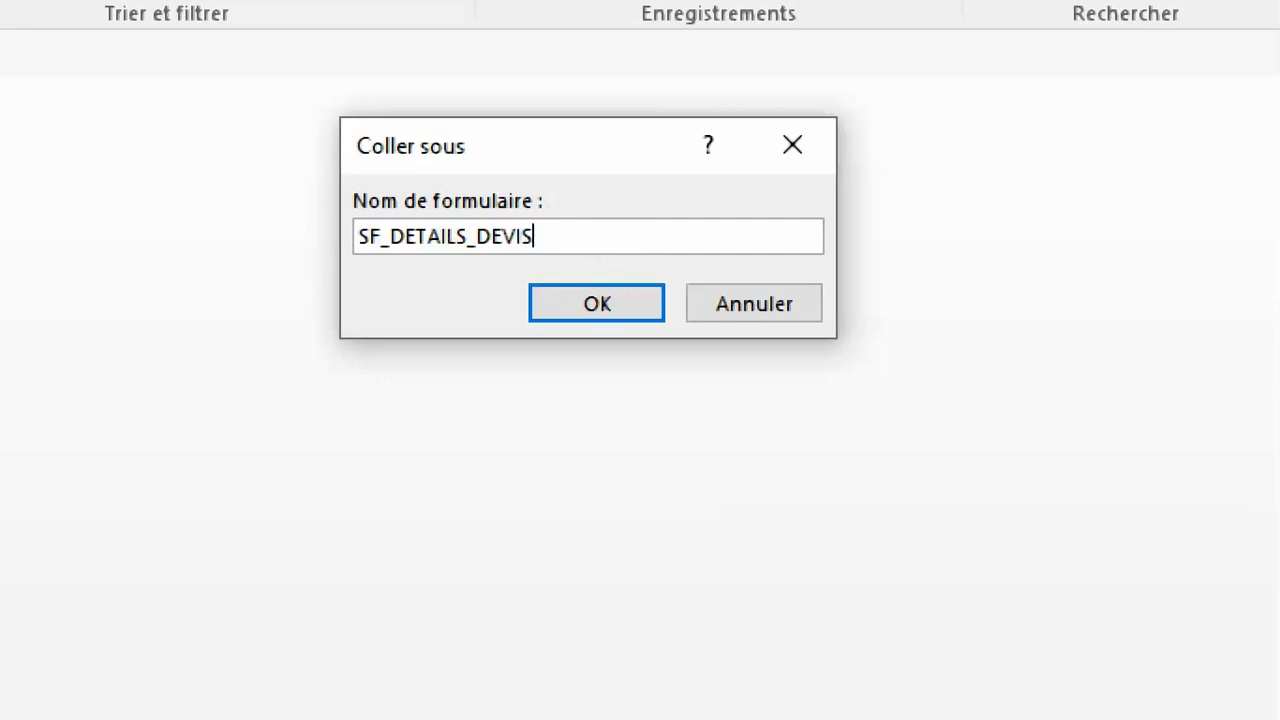
key("Return")
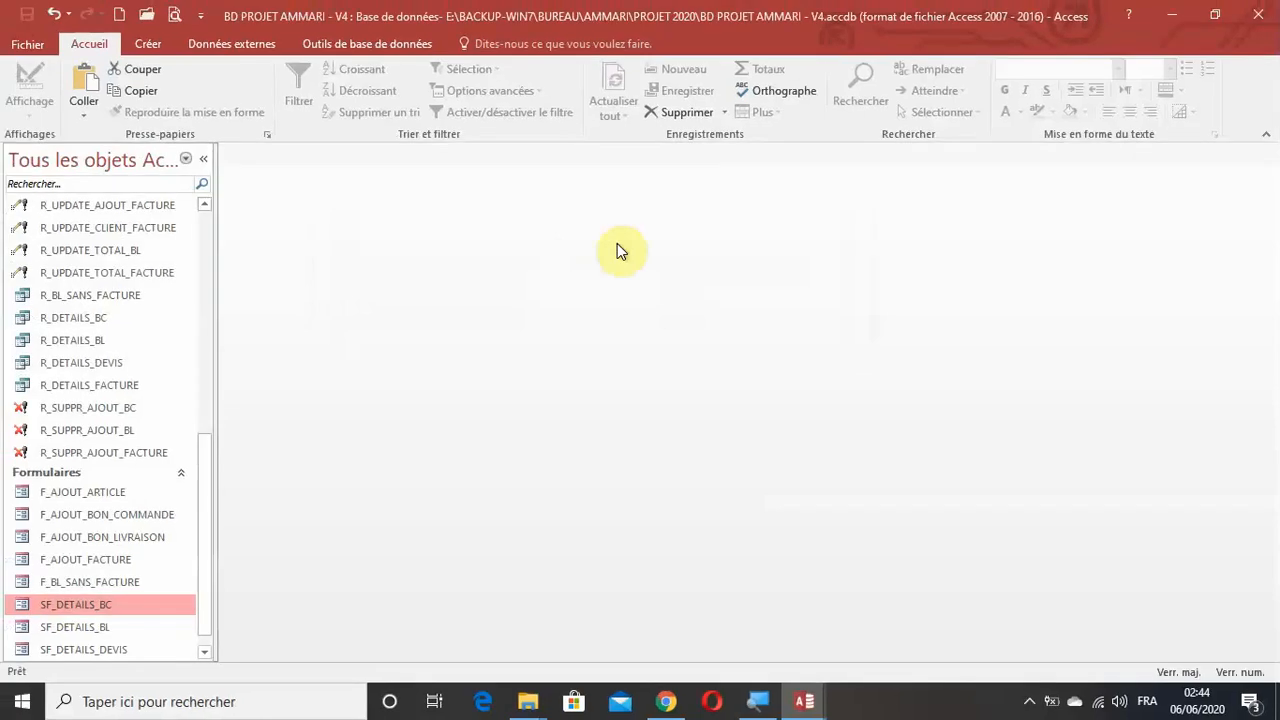
Step: Open the SF_DETAILS_DEVIS form and switch it to Design view
scroll(168, 573, "down", 1)
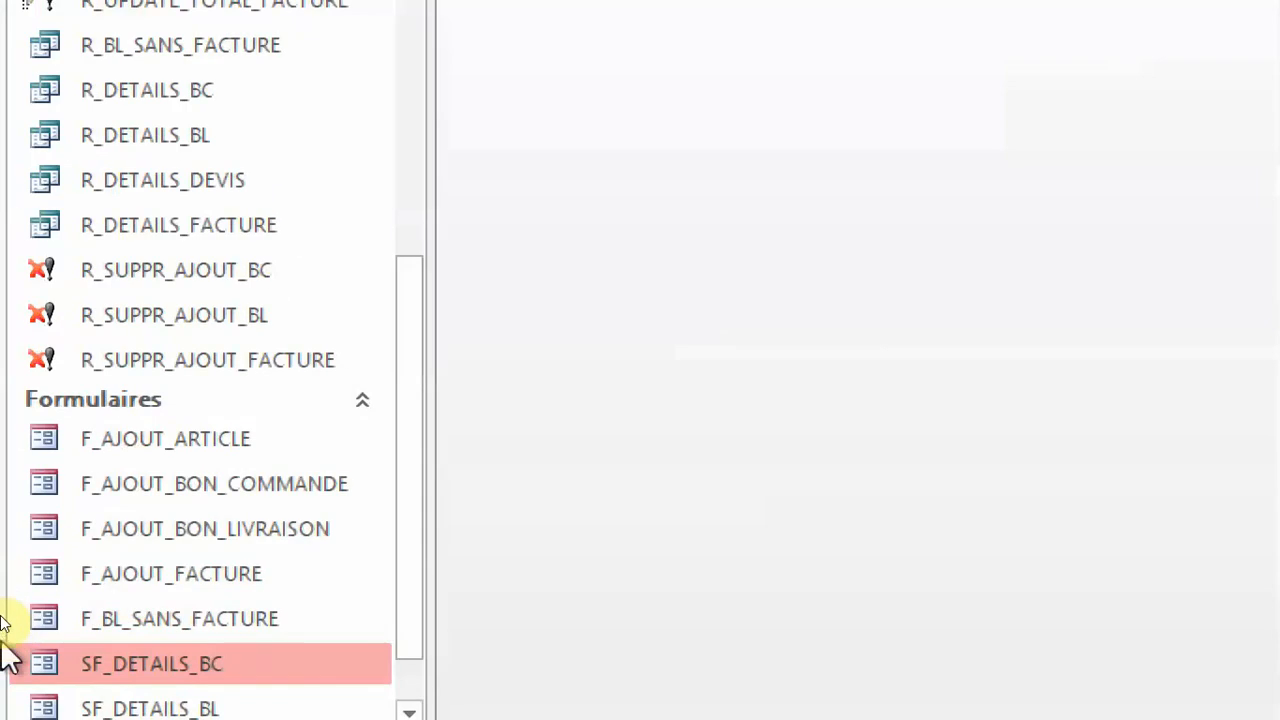
scroll(177, 555, "down", 2)
left_click(190, 540)
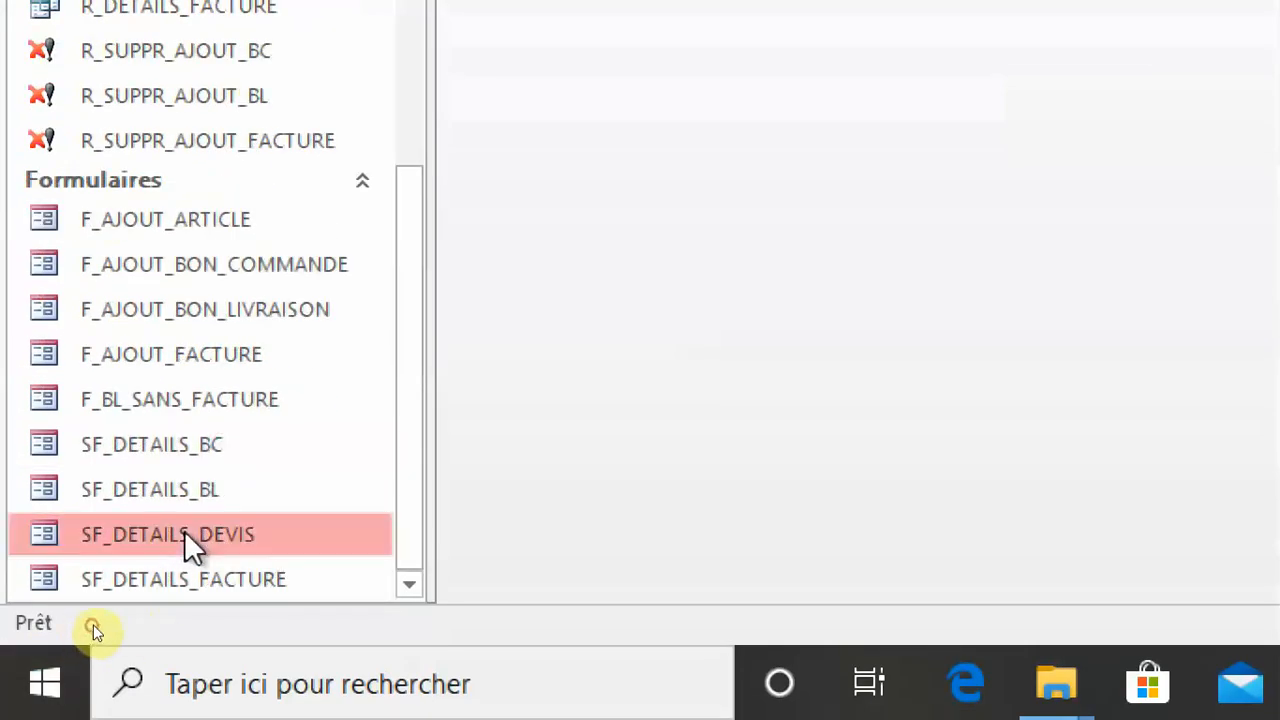
double_click(231, 540)
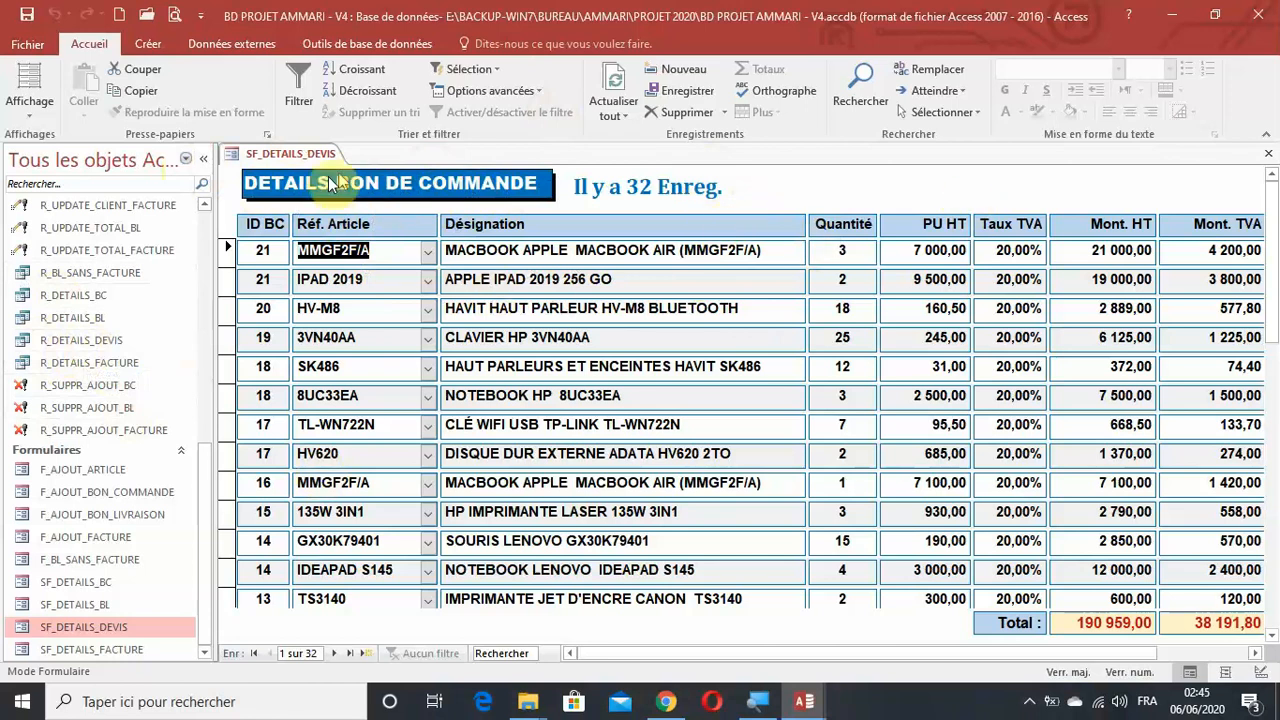
left_click(42, 117)
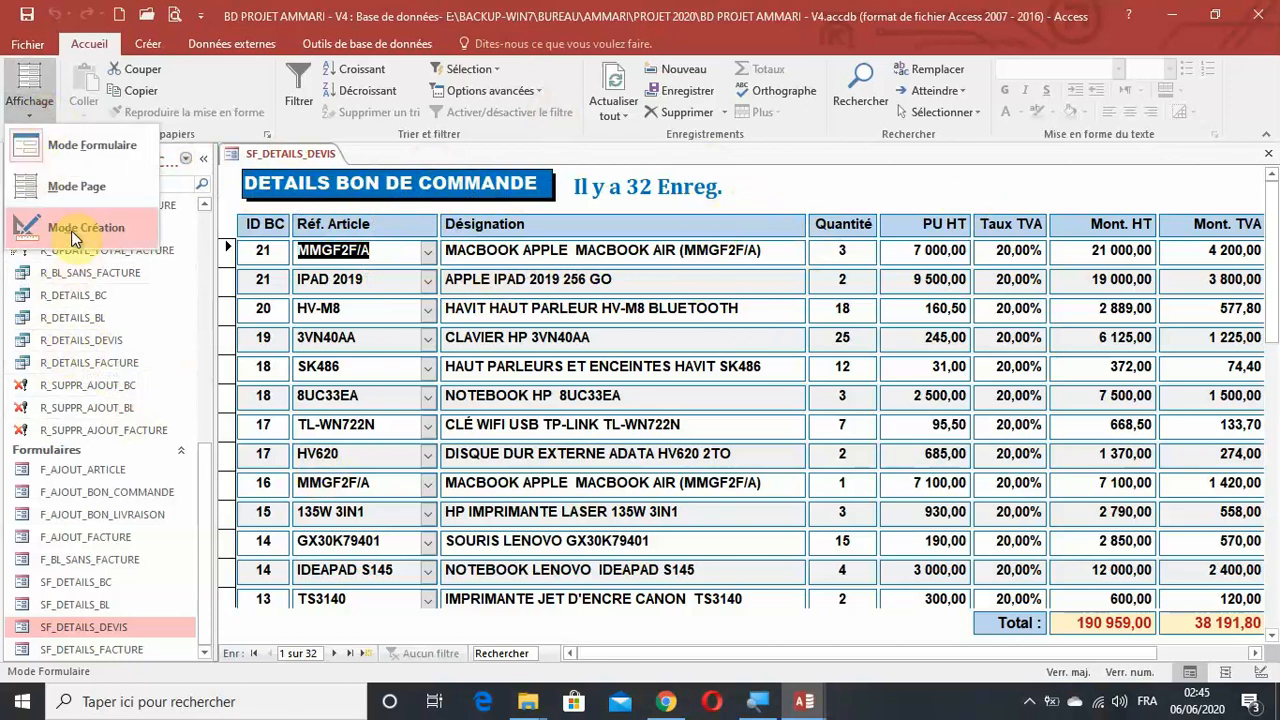
left_click(71, 230)
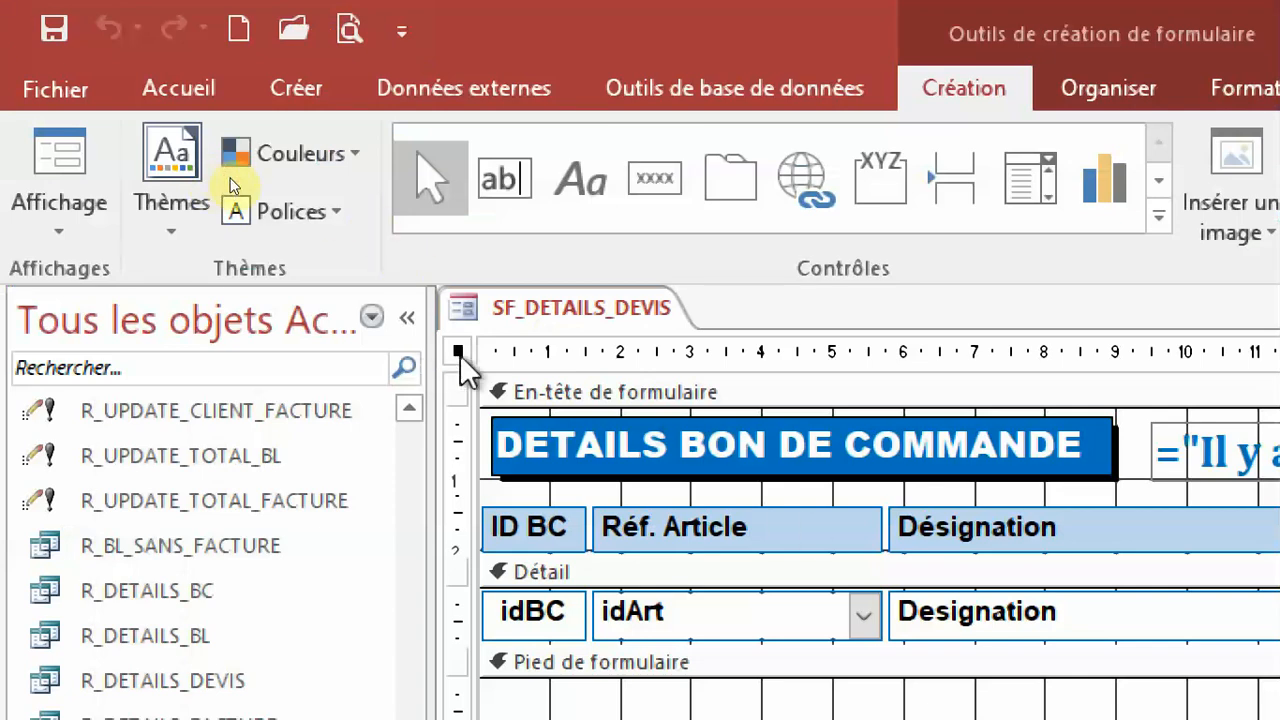
Step: Set the record source of the SF_DETAILS_DEVIS form to the R_DETAILS_DEVIS query in the form properties
right_click(460, 354)
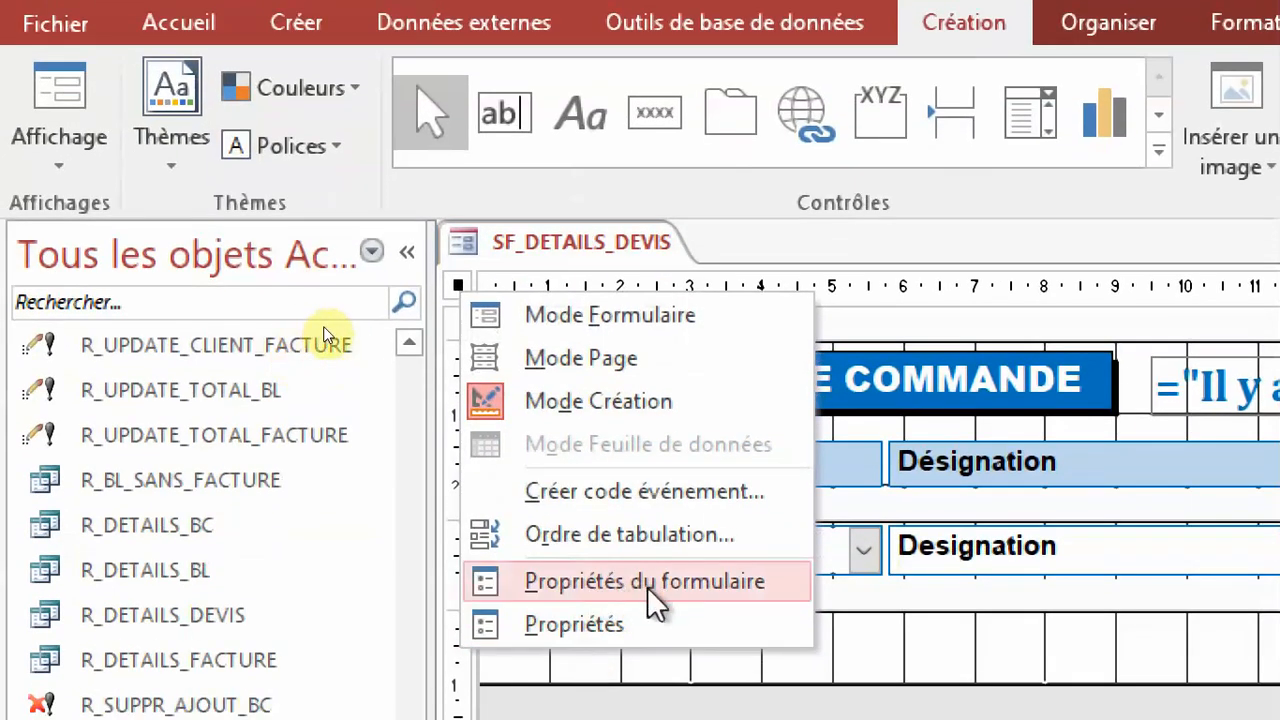
left_click(647, 586)
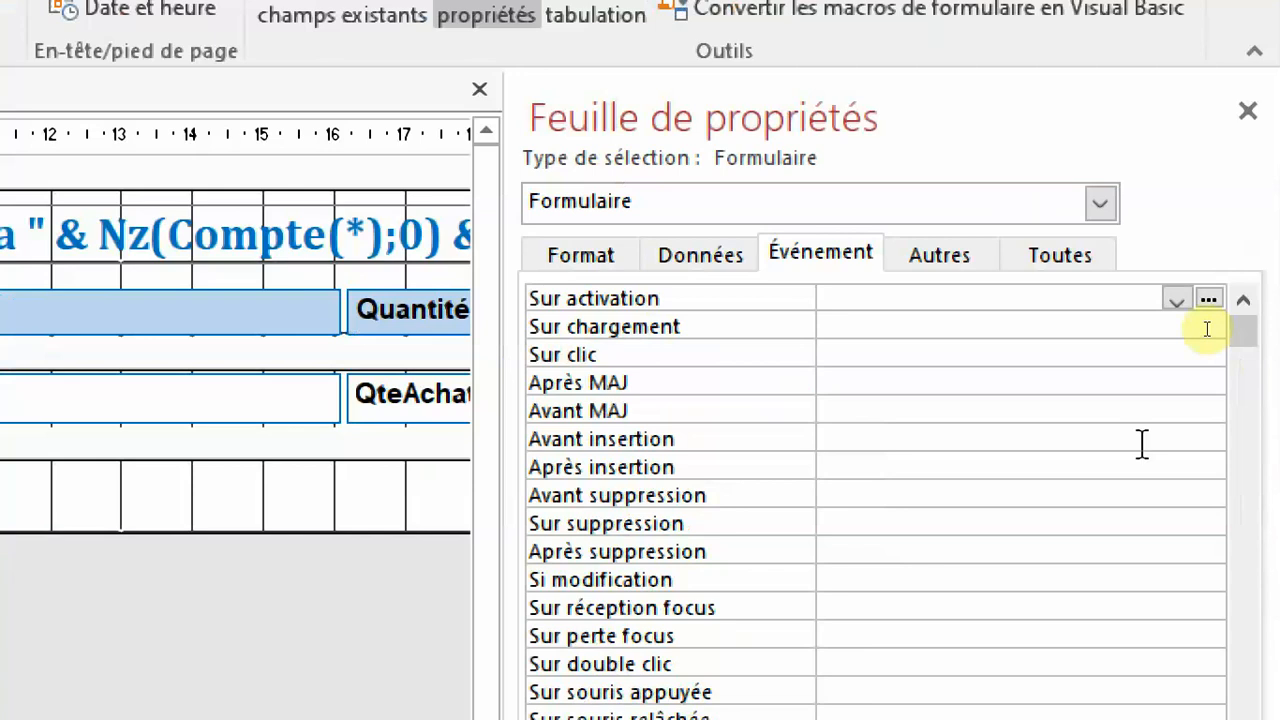
left_click(1068, 252)
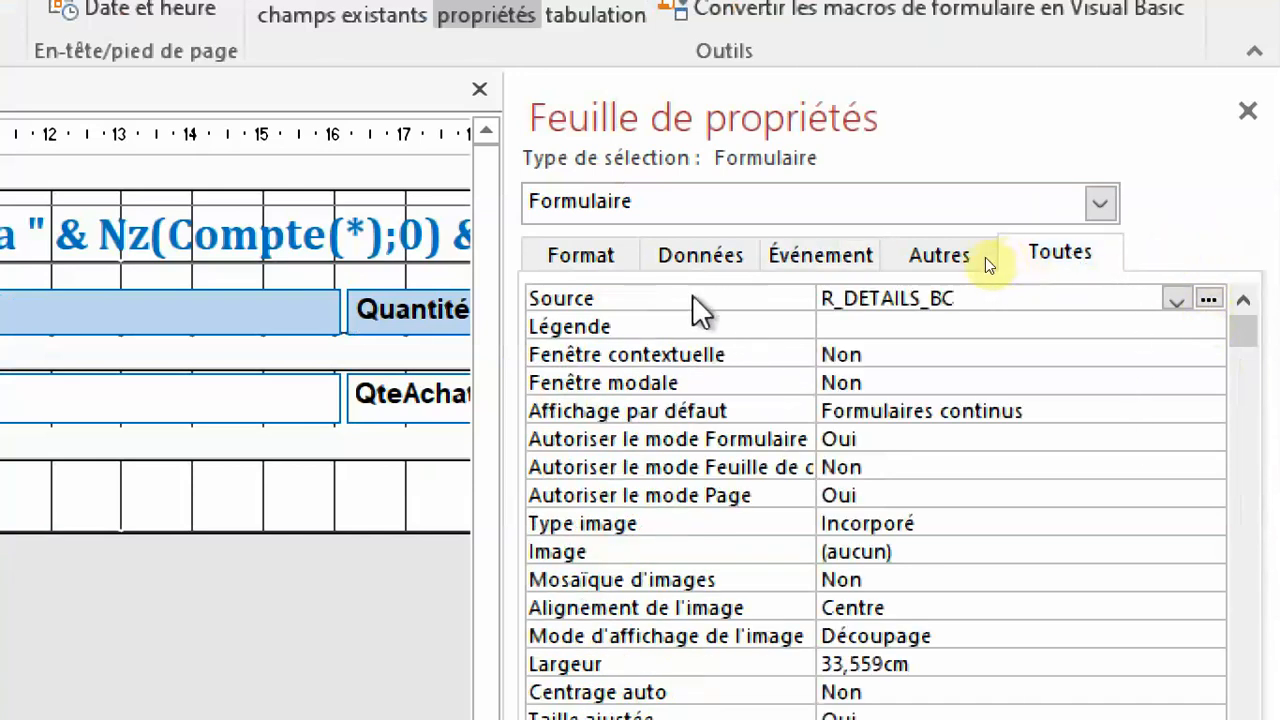
left_click(752, 300)
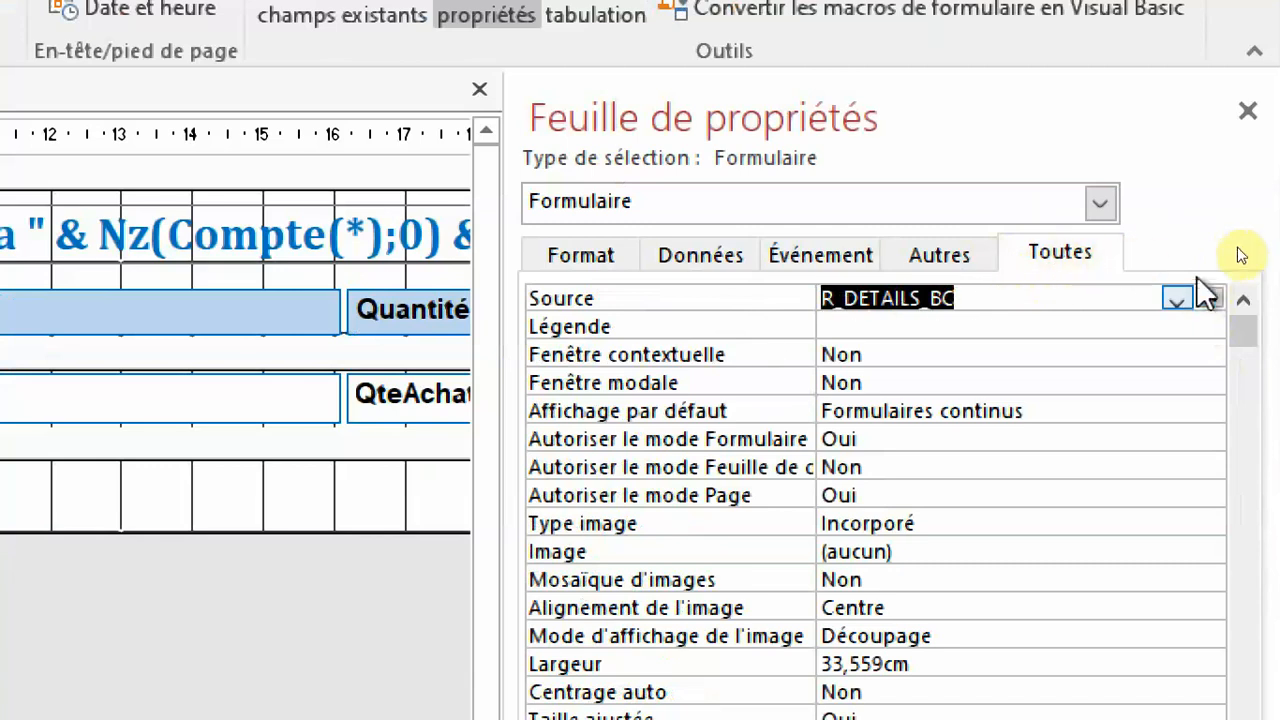
left_click(1176, 299)
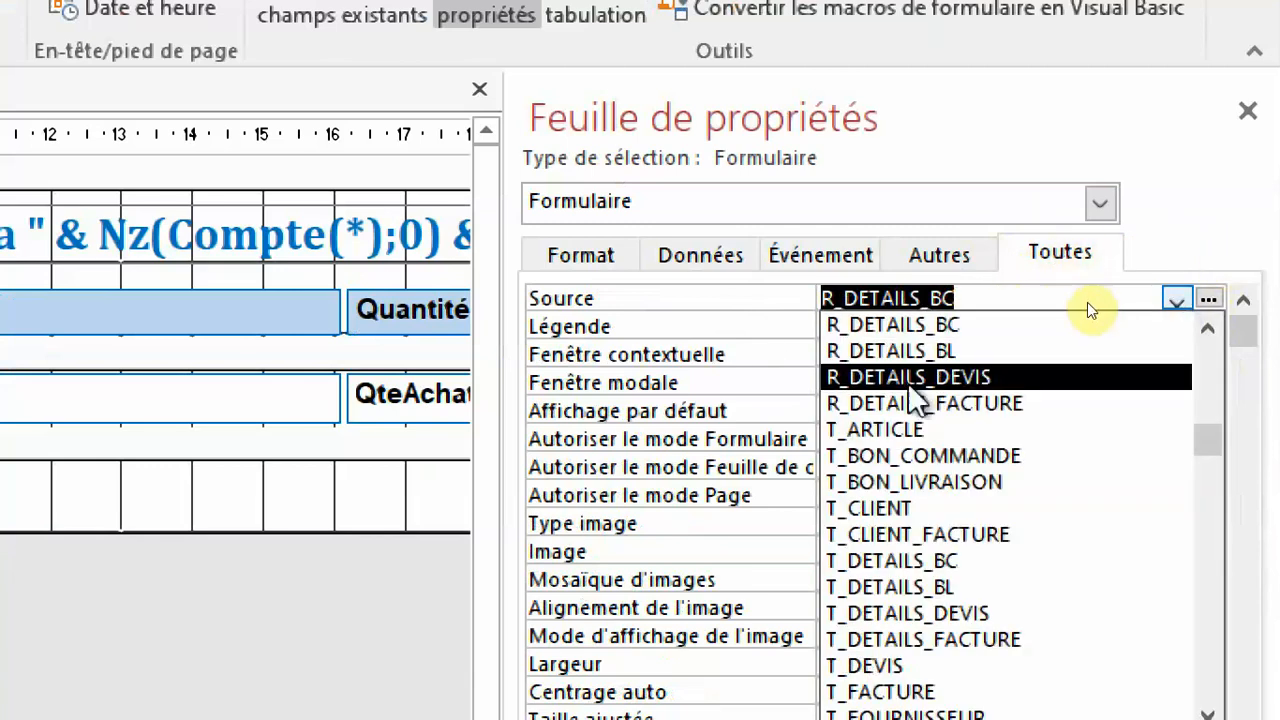
left_click(954, 376)
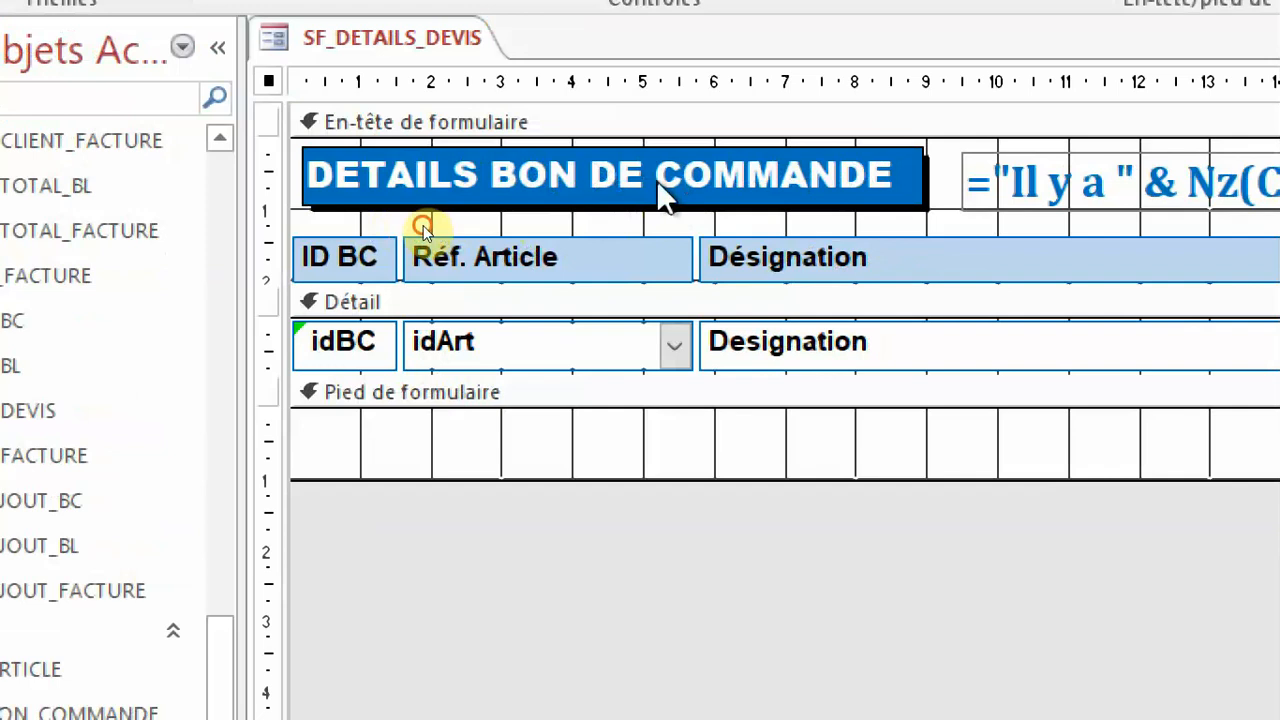
Step: Change the title label in the form header to DETAILS DEVIS
left_click(658, 184)
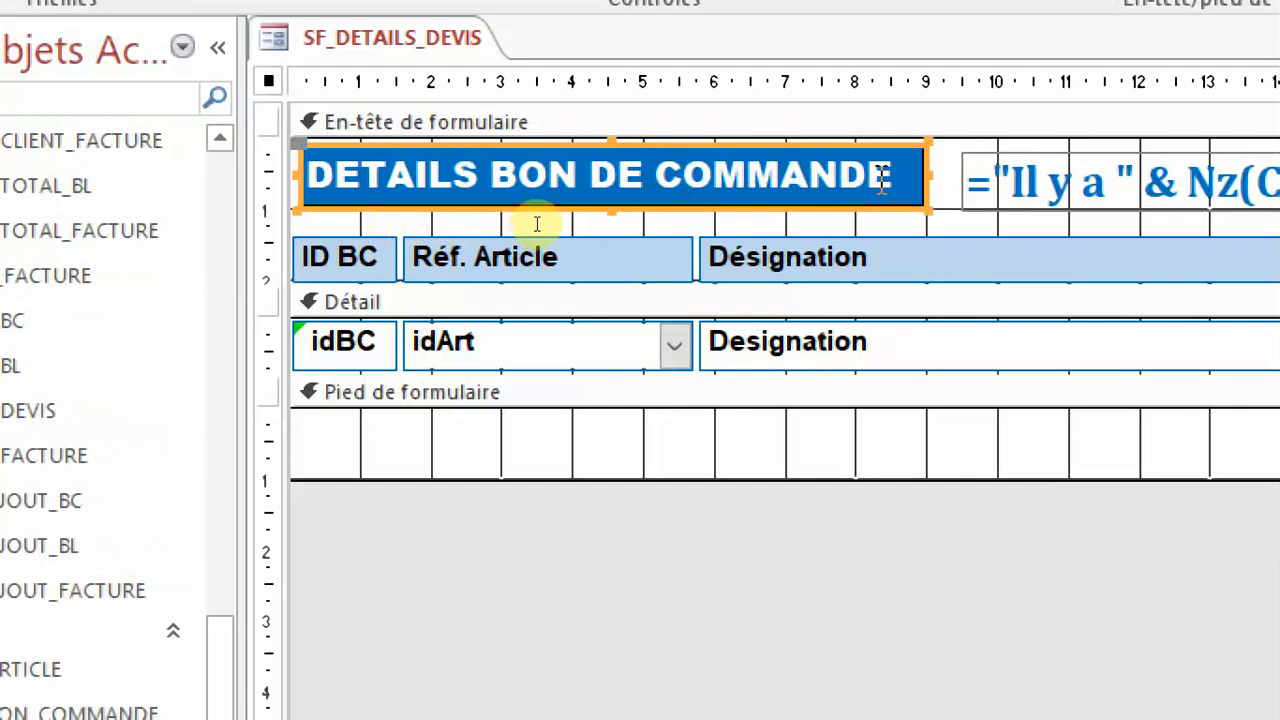
left_click_drag(491, 172, 926, 200)
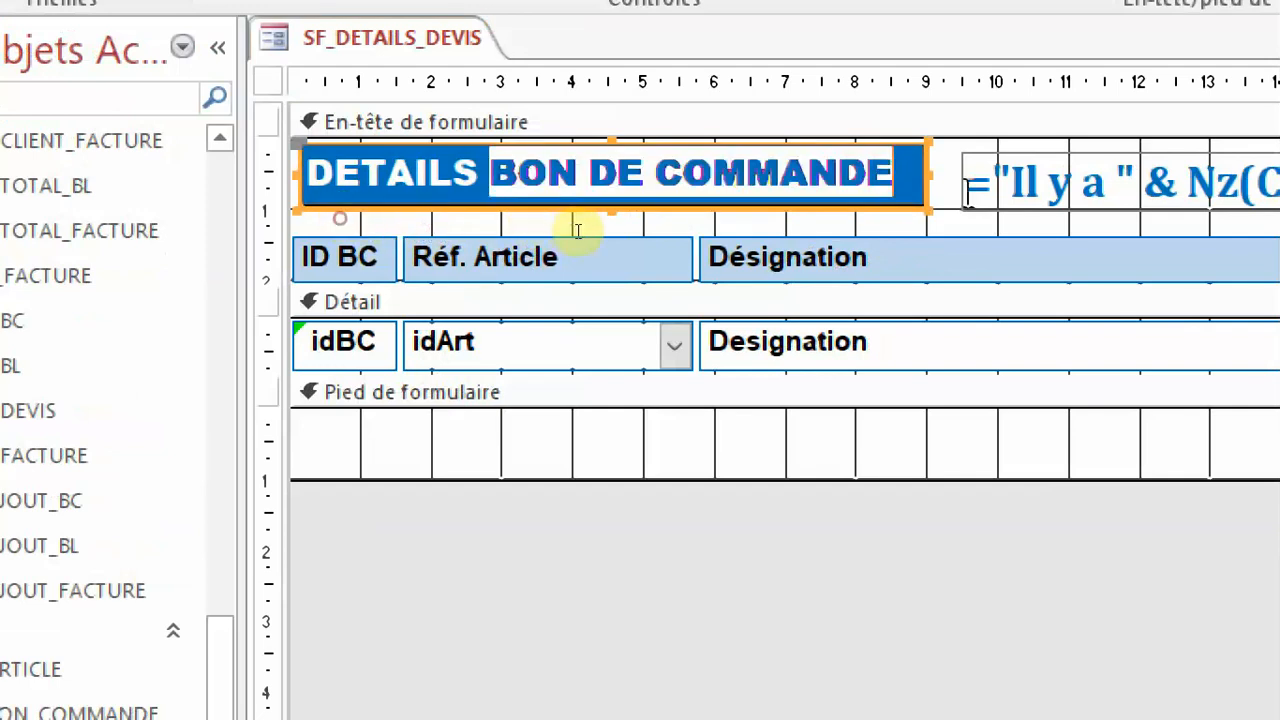
type("DEV")
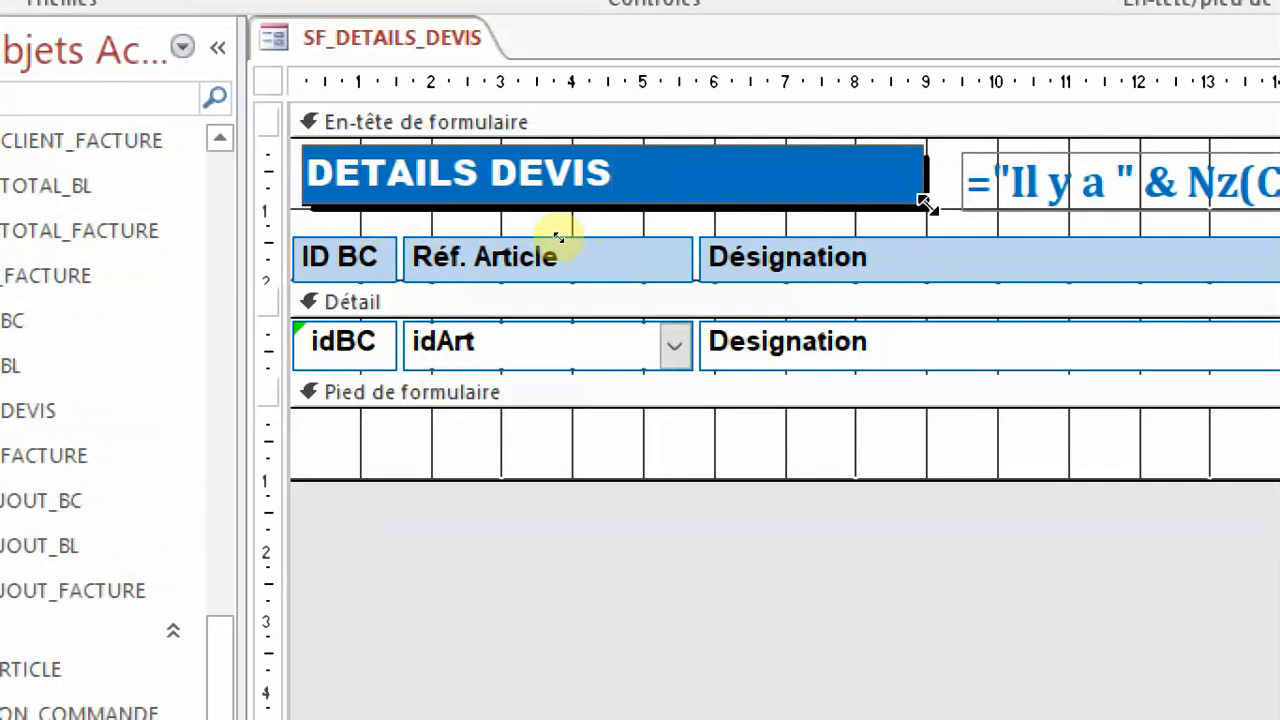
Step: Complete the DETAILS DEVIS title in the form header and narrow its label to end at about the 5 cm mark
type("IS")
key("Return")
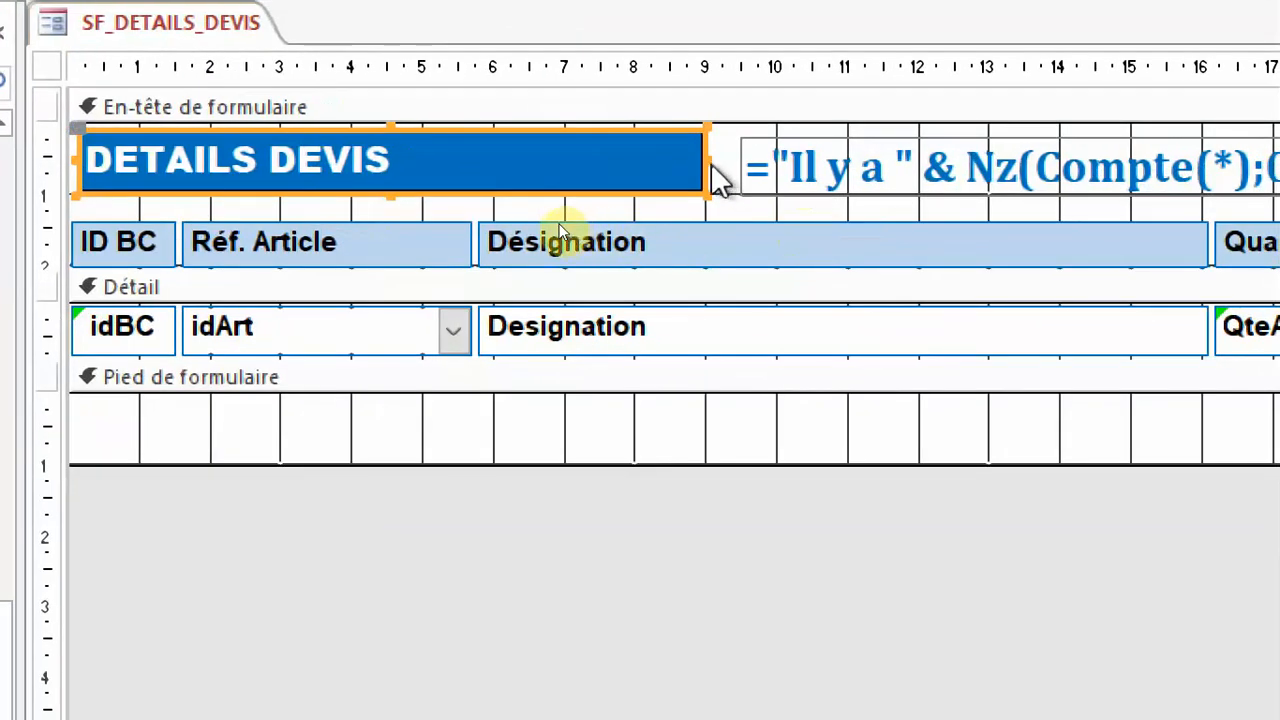
left_click_drag(927, 175, 926, 175)
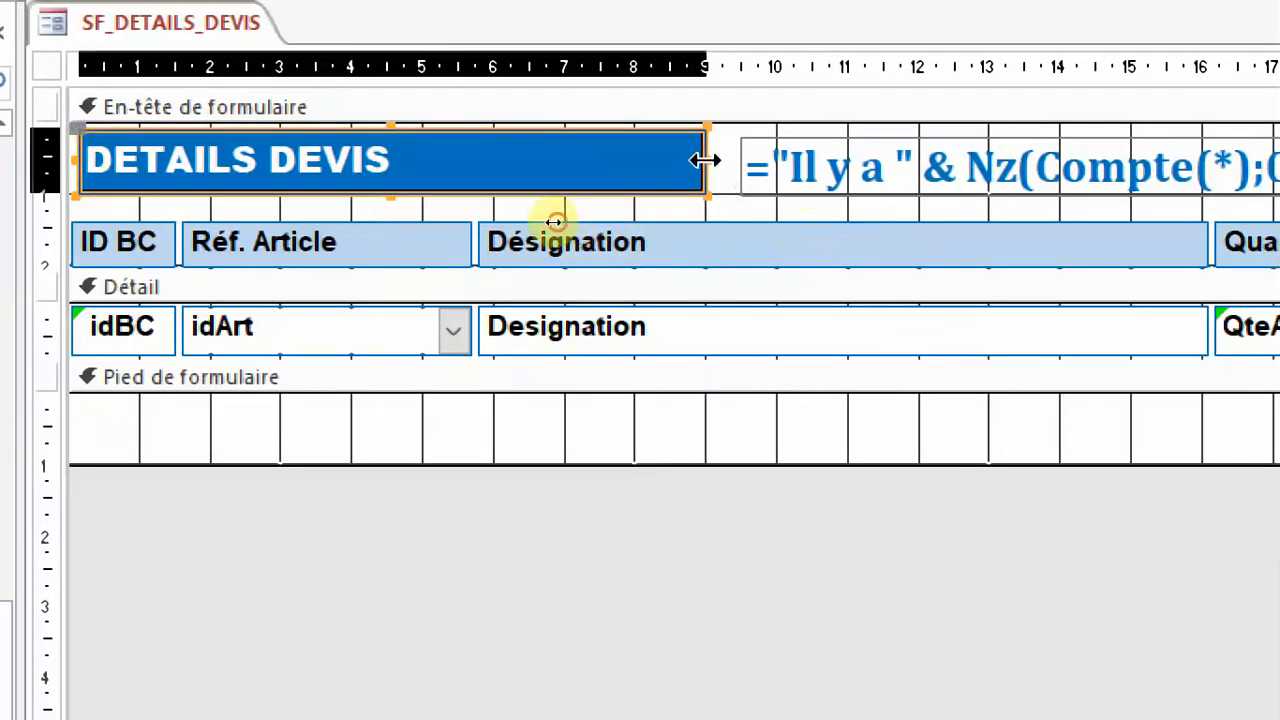
left_click_drag(704, 160, 432, 167)
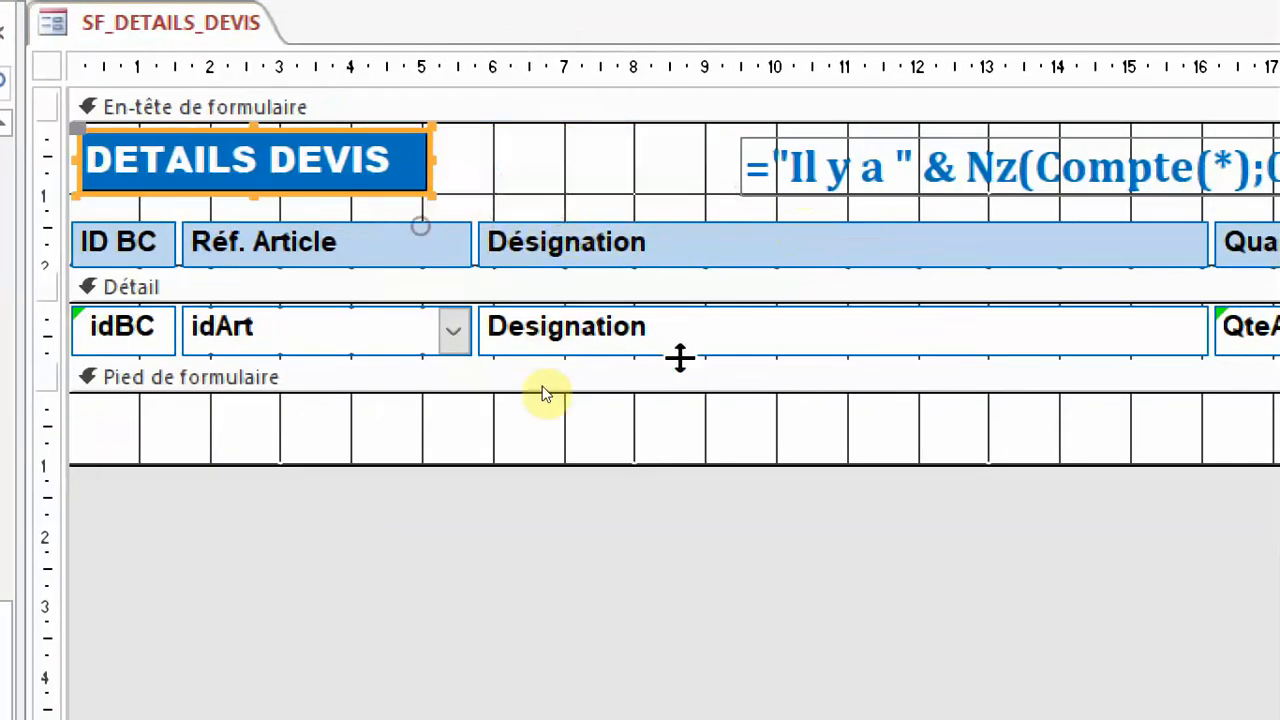
left_click(627, 575)
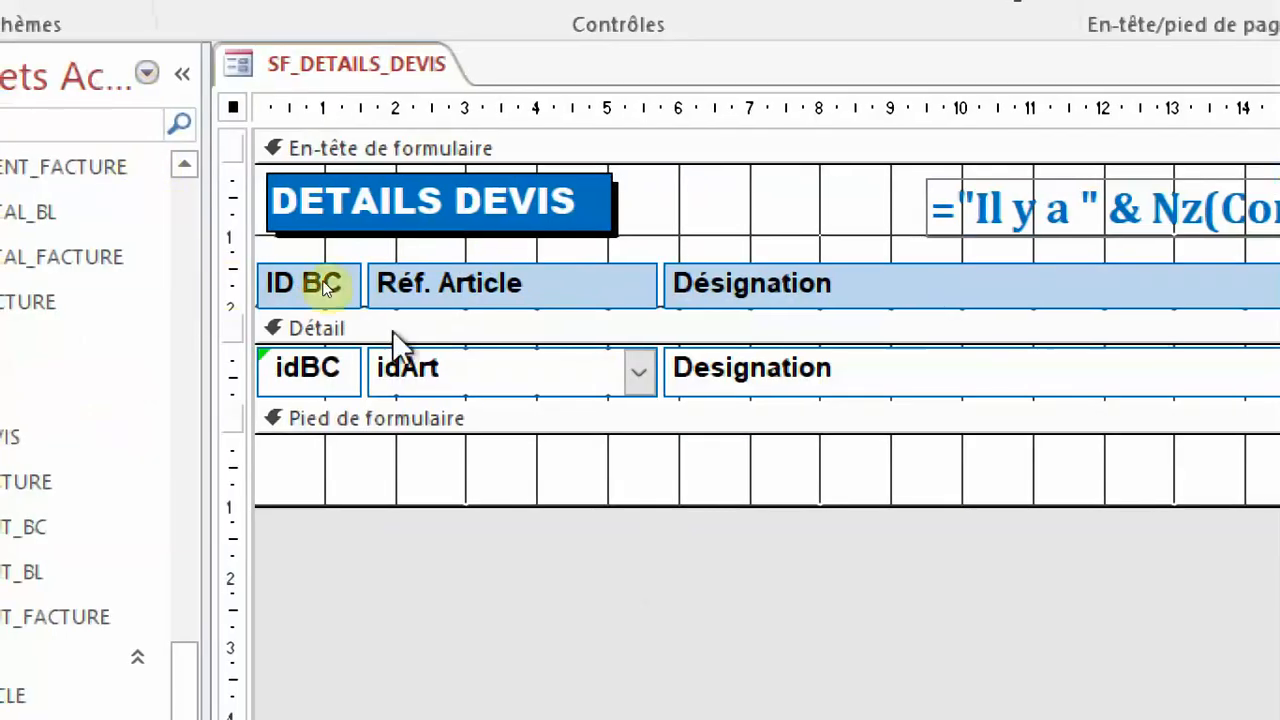
Step: Change the ID BC column heading to ID Devis and widen the column slightly to fit the text
left_click(312, 284)
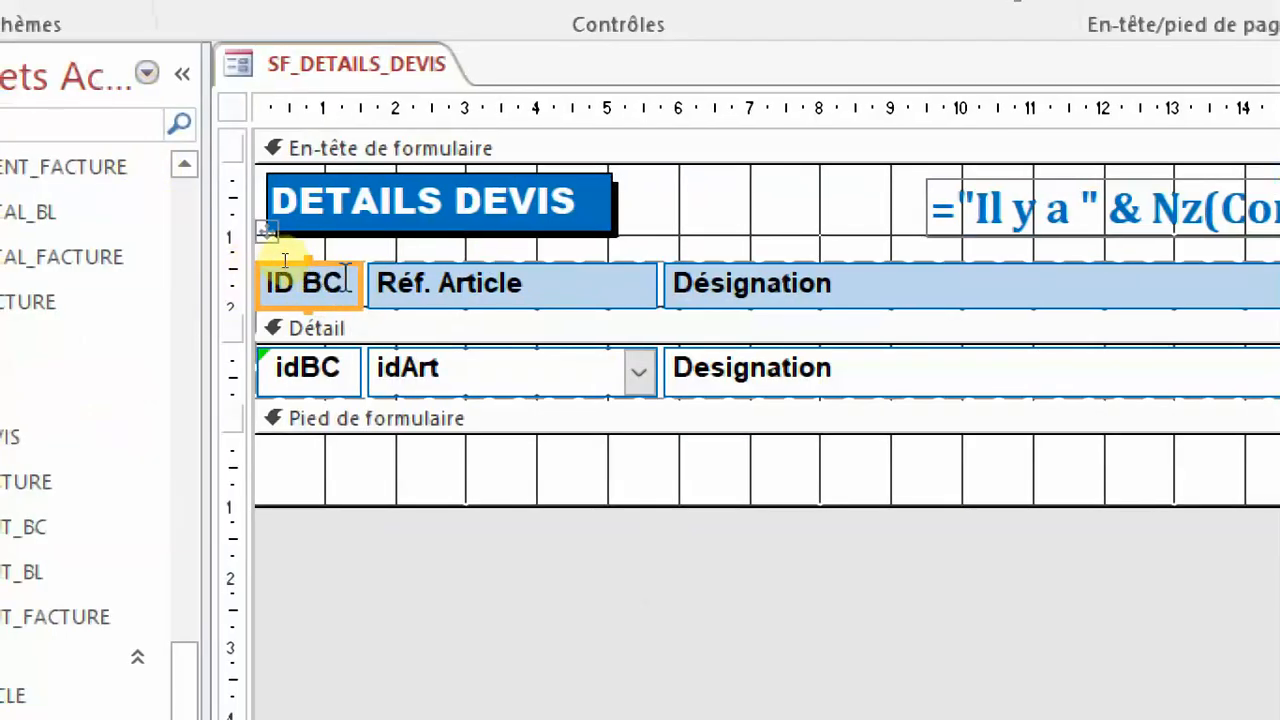
left_click(290, 283)
key("BackSpace")
key("BackSpace")
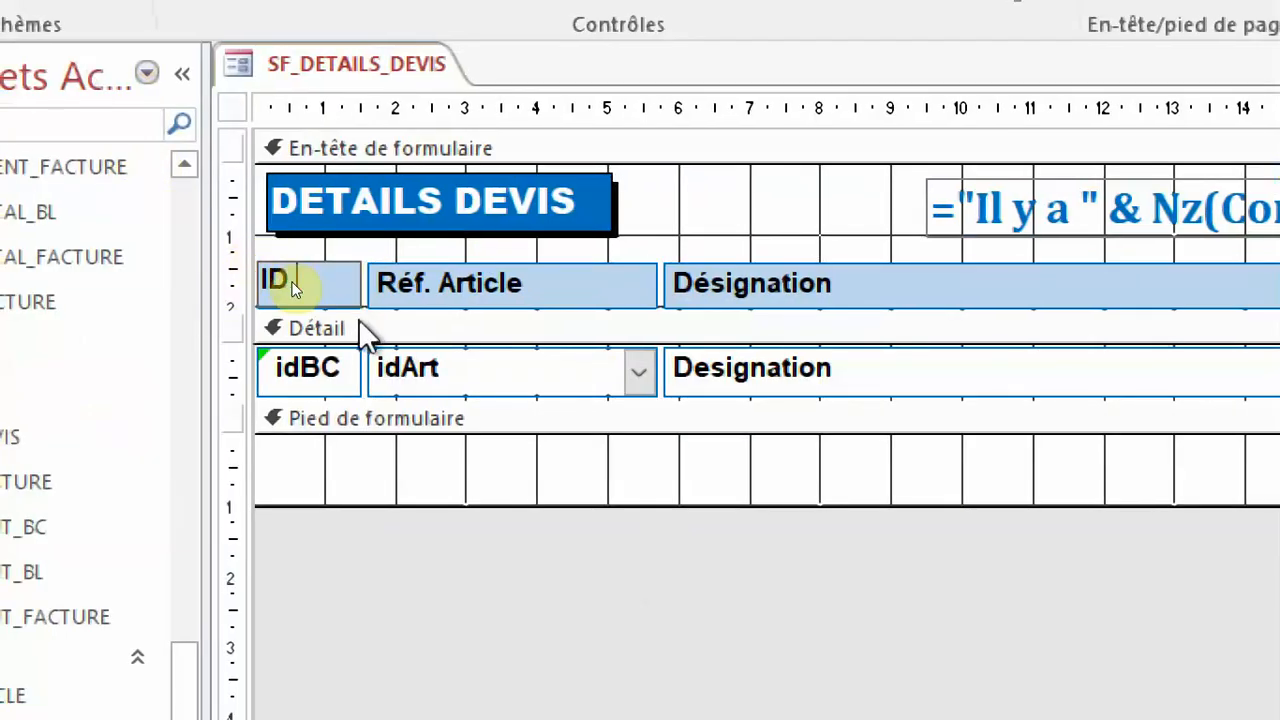
type("Devis")
key("Return")
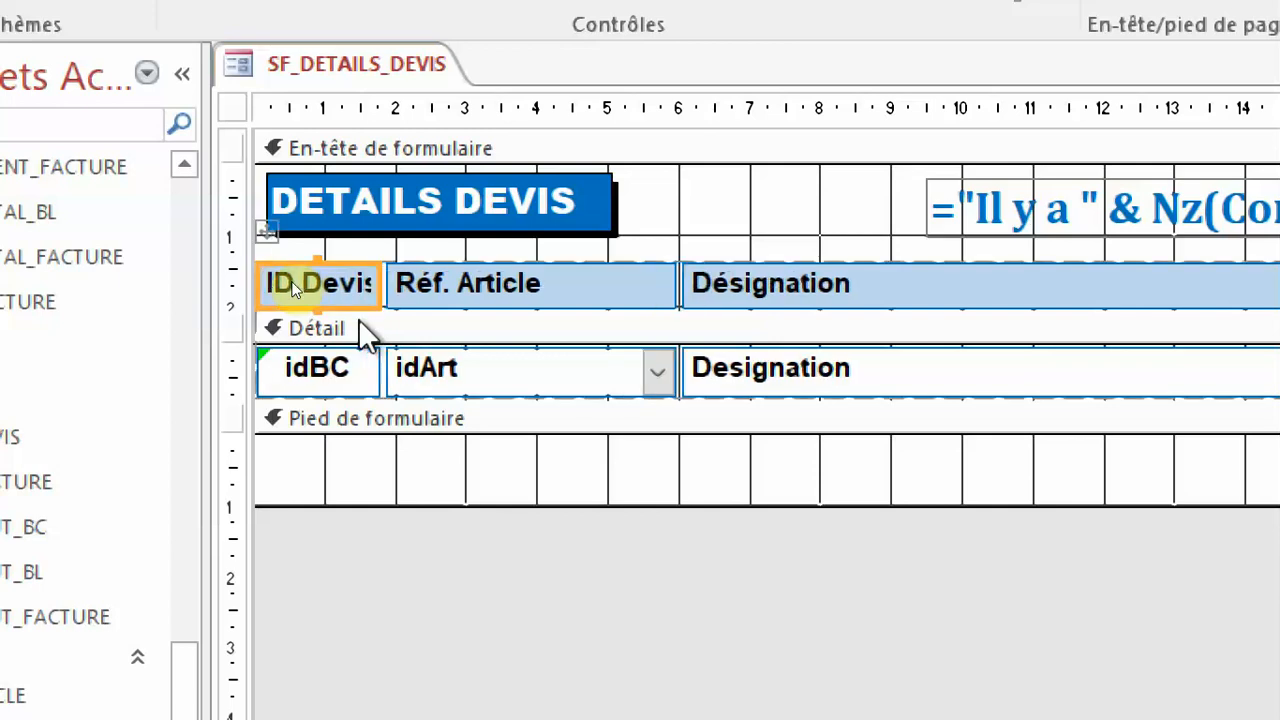
left_click_drag(383, 283, 392, 283)
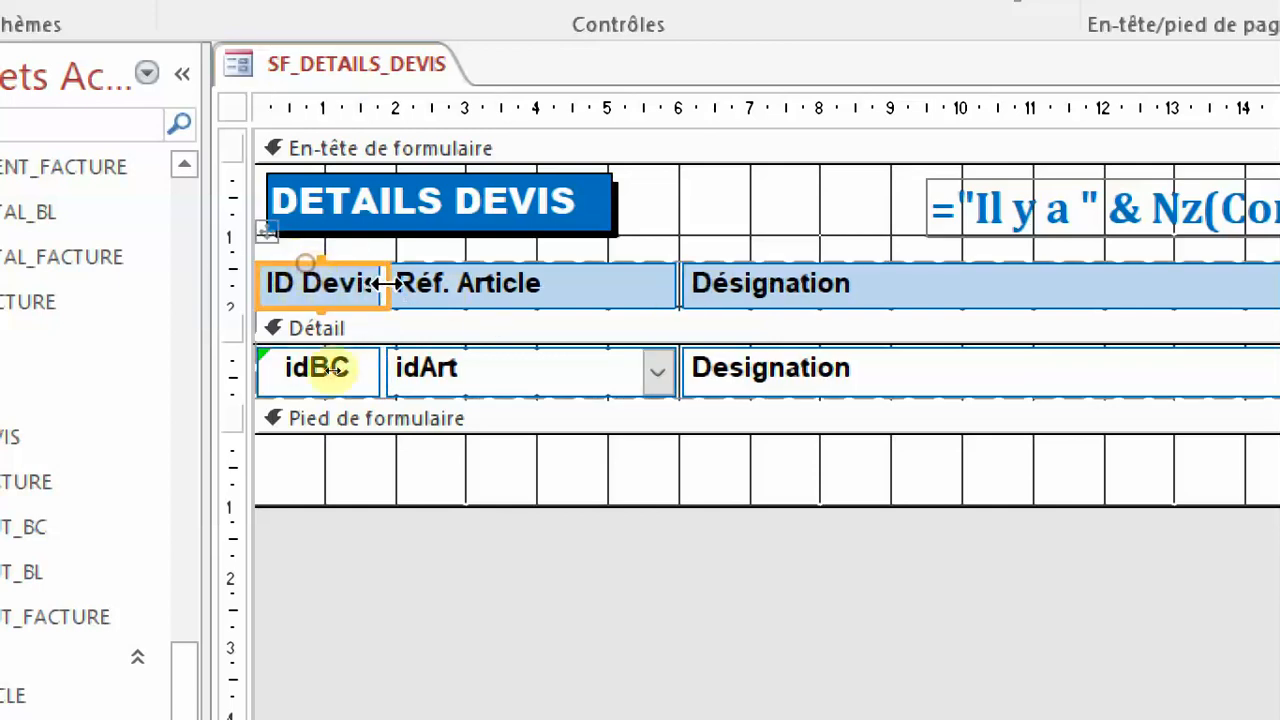
left_click(411, 543)
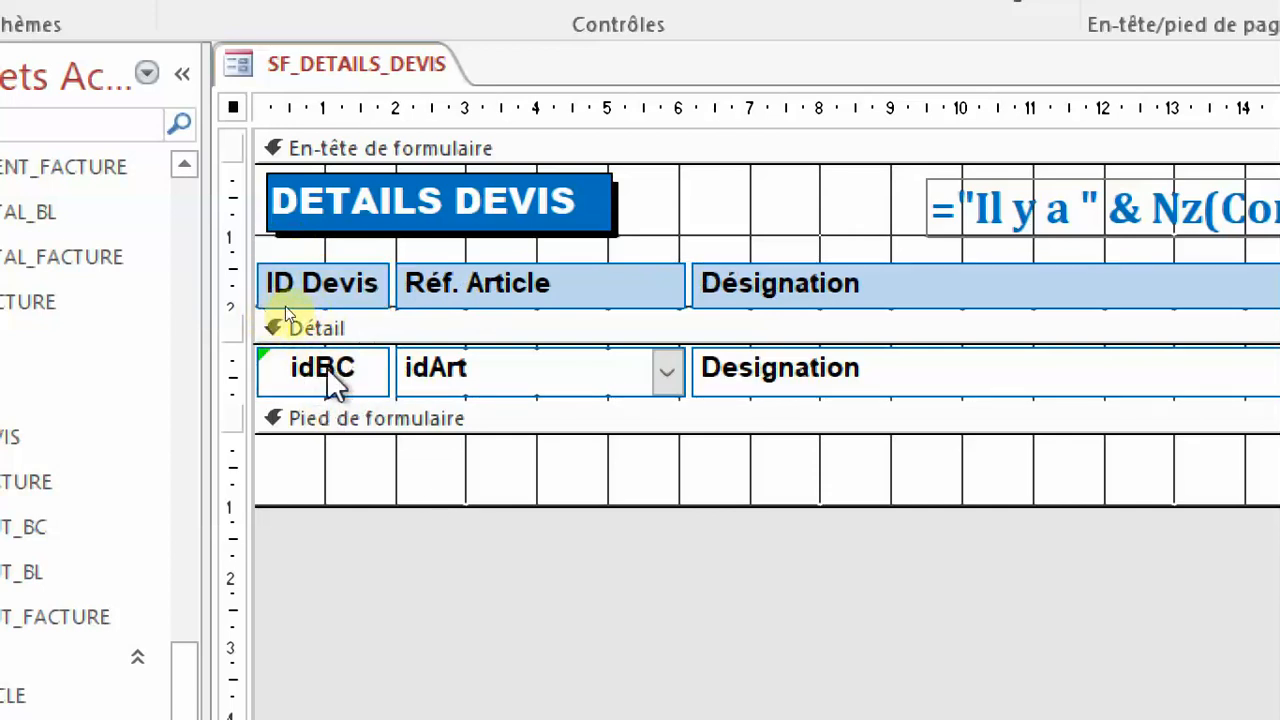
Step: Set the control source of the idBC text box in the detail section to idDevis
left_click(327, 383)
left_click(340, 373)
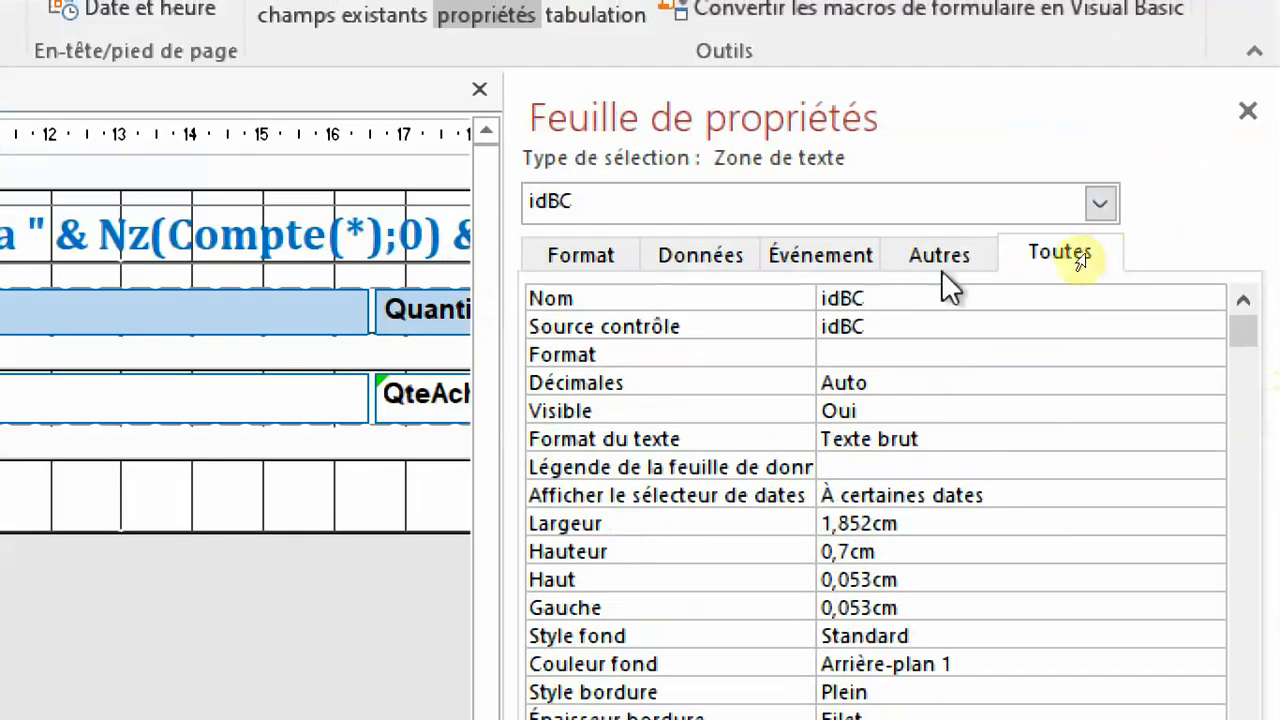
left_click(768, 334)
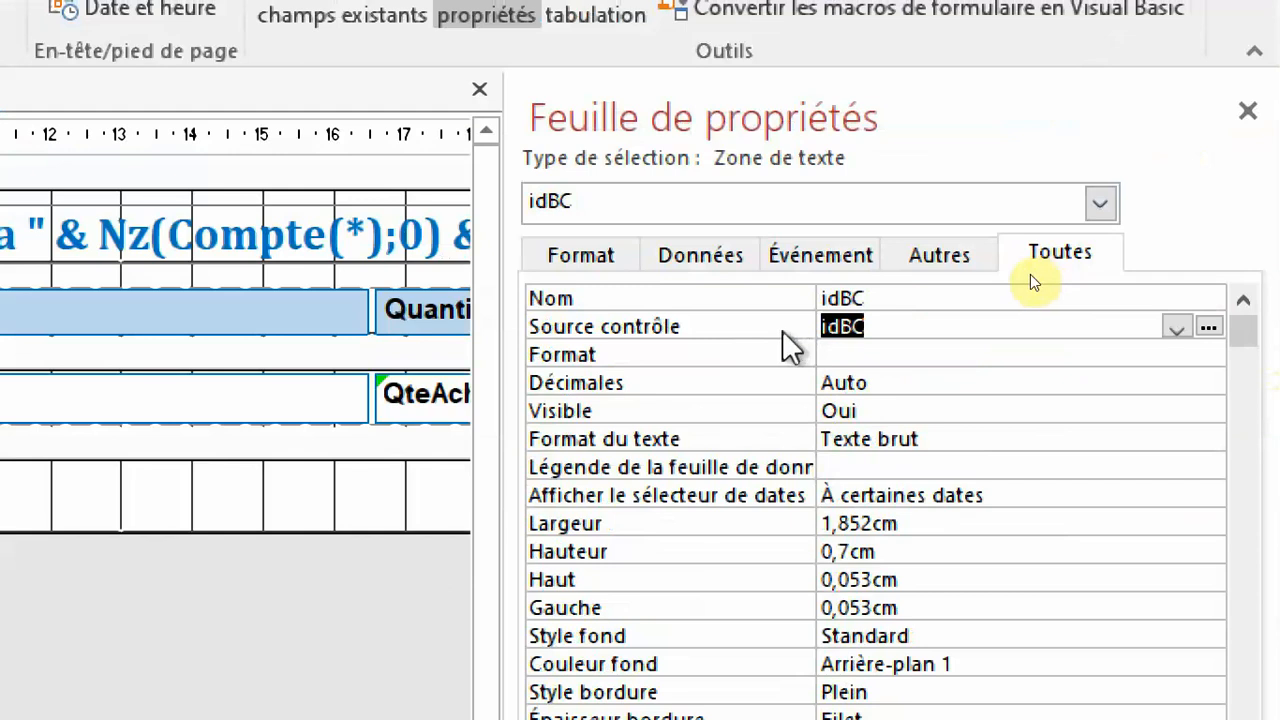
left_click(1177, 328)
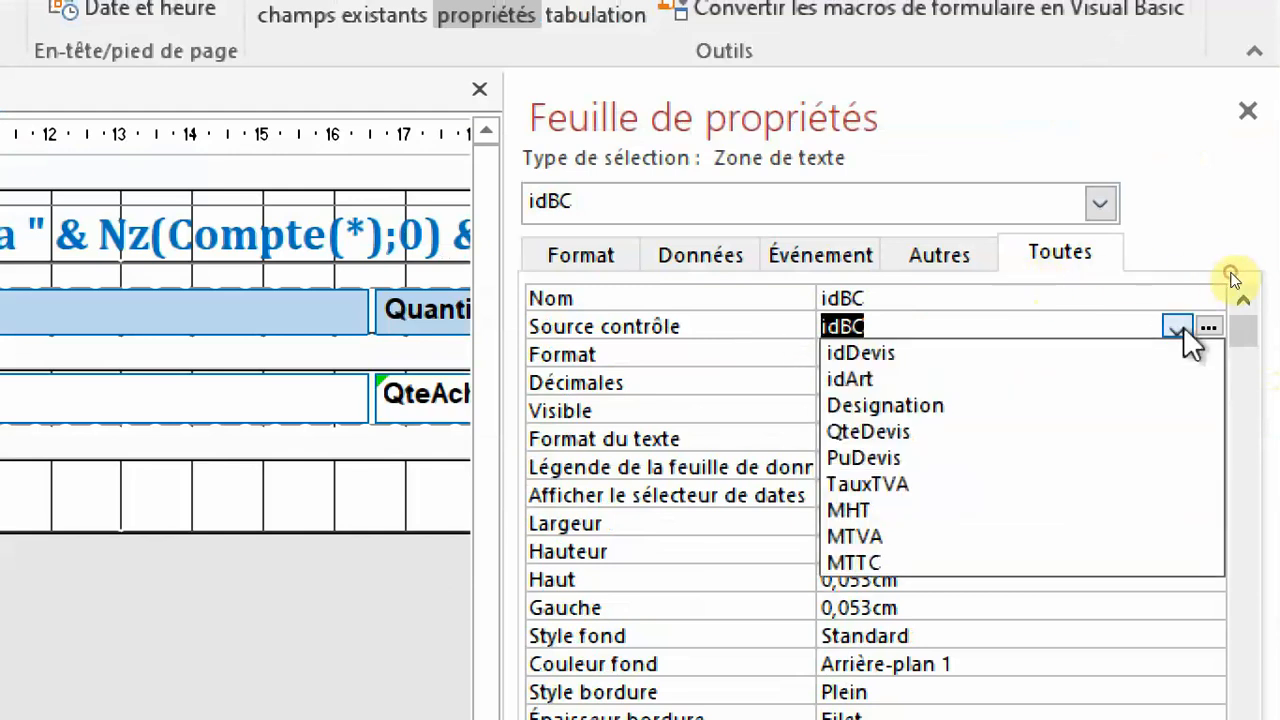
left_click(881, 353)
Step: Copy the control source idDevis into the name property of the idBC text box
key("ctrl+c")
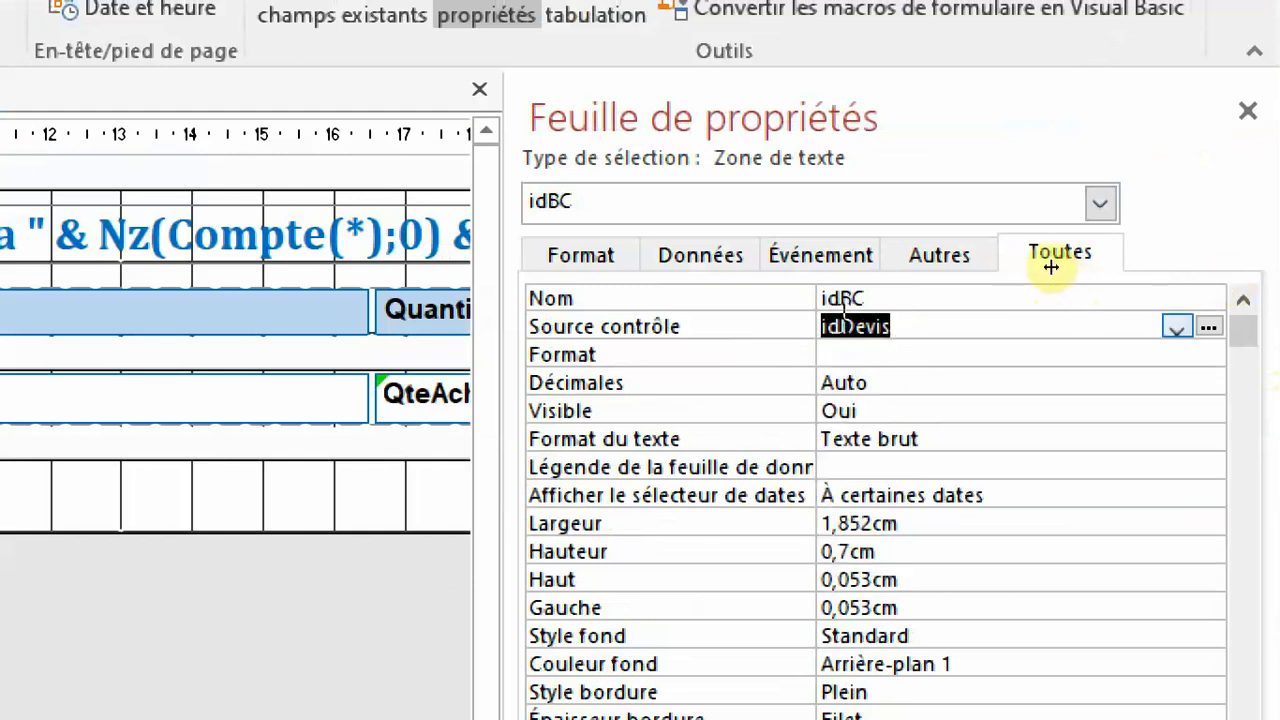
right_click(794, 334)
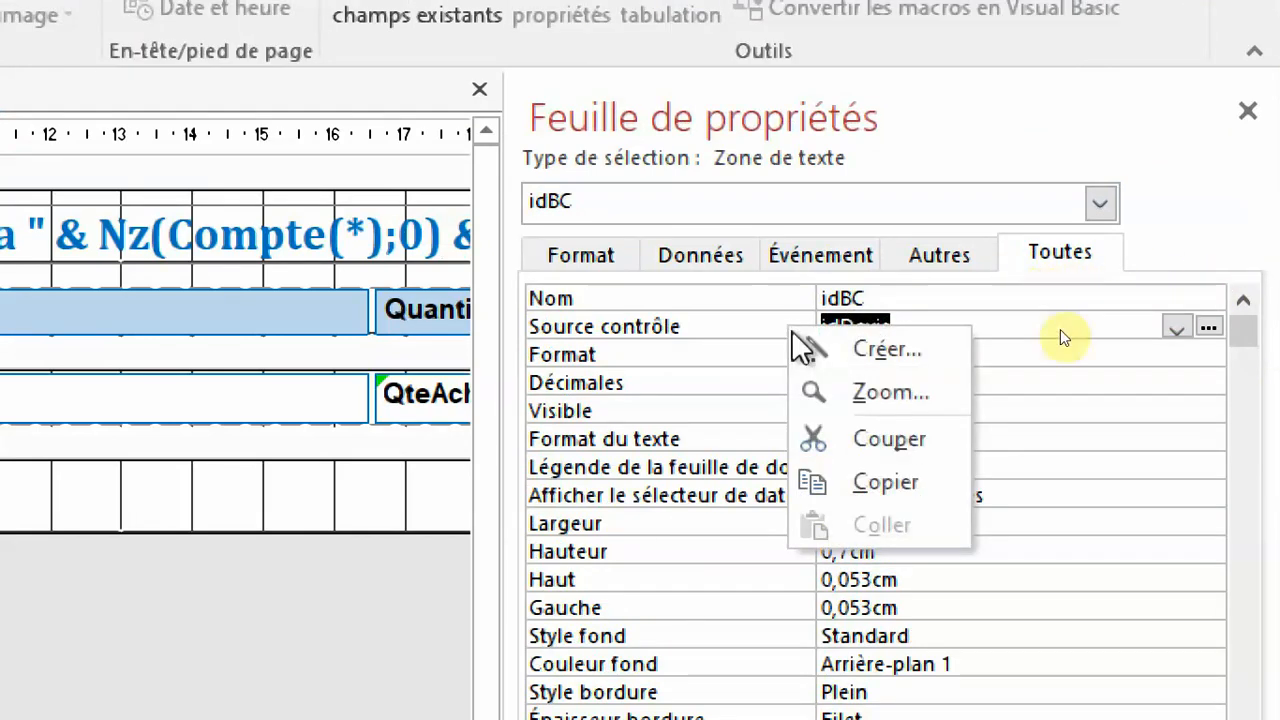
left_click(855, 483)
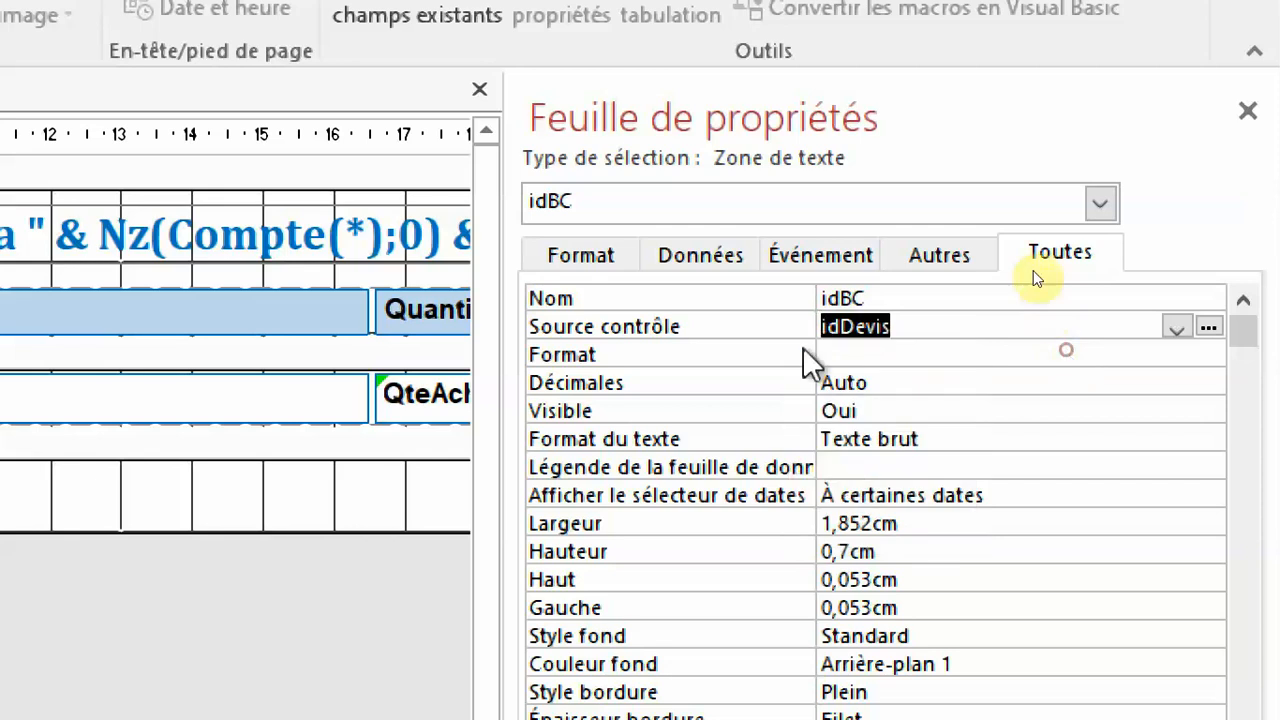
left_click(737, 293)
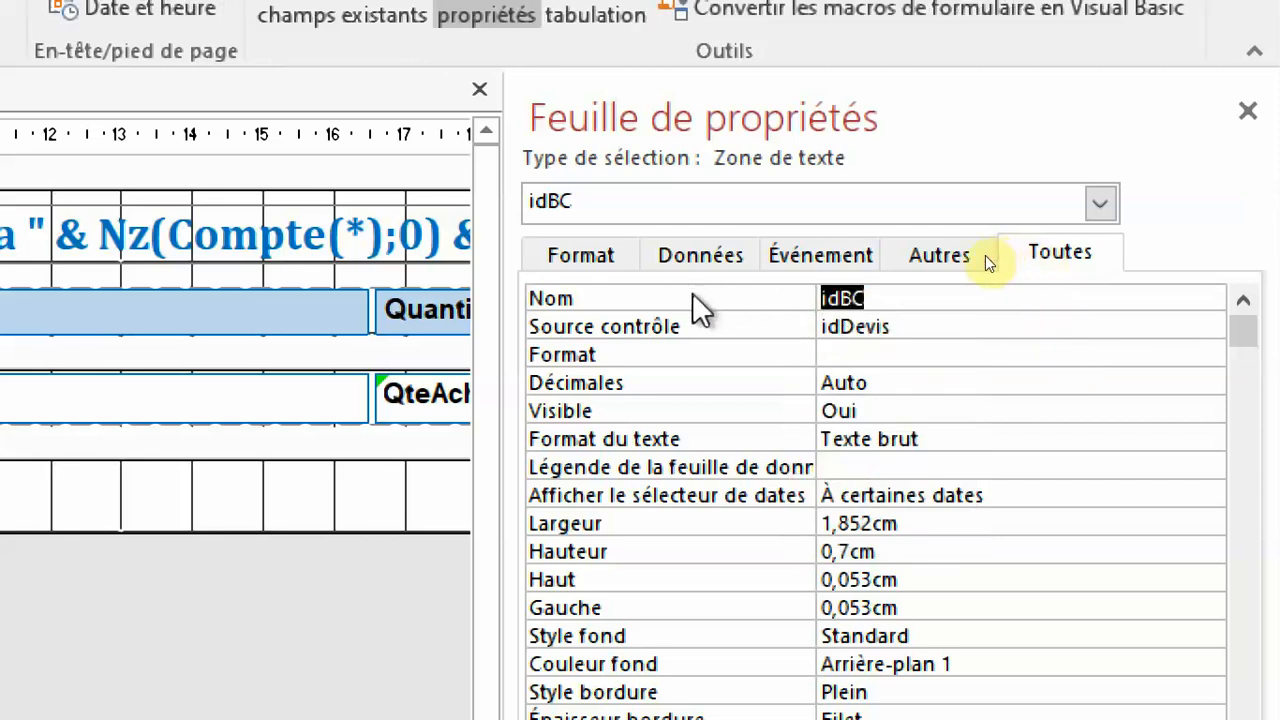
right_click(628, 297)
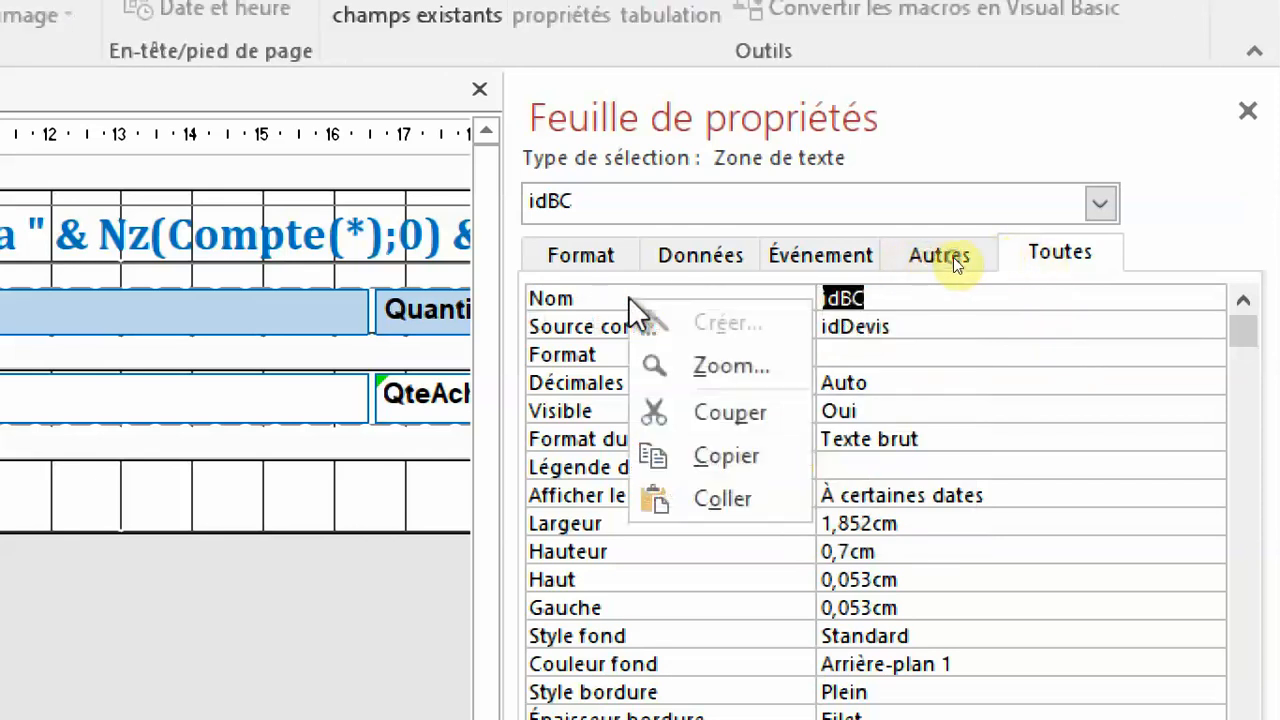
left_click(722, 498)
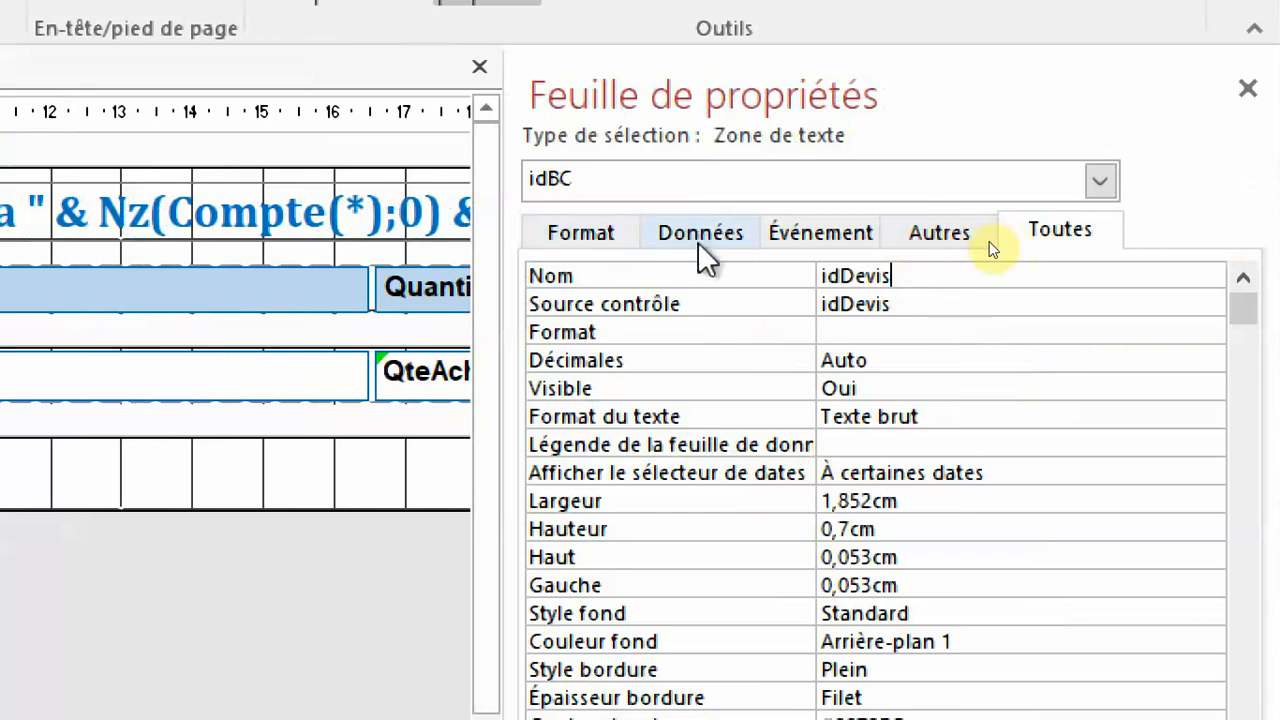
left_click(712, 245)
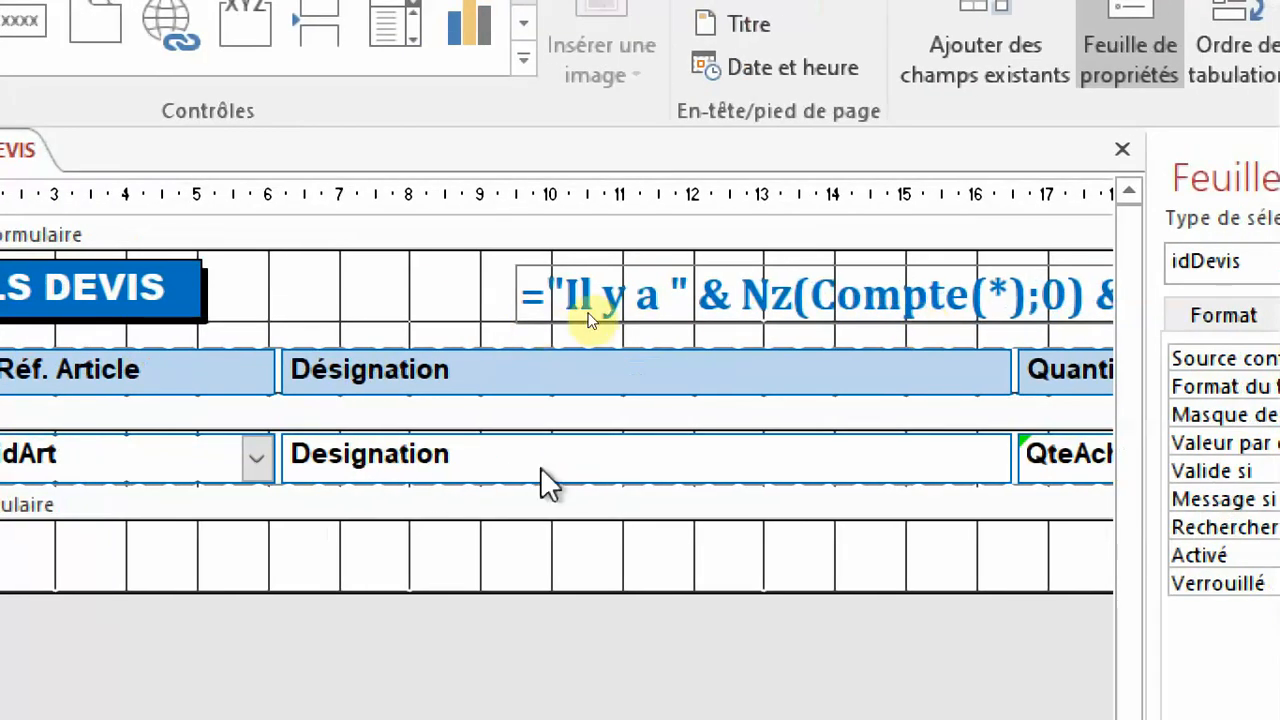
Step: Set the control source of the QteAchat text box under Quantité to QteDevis
left_click(847, 464)
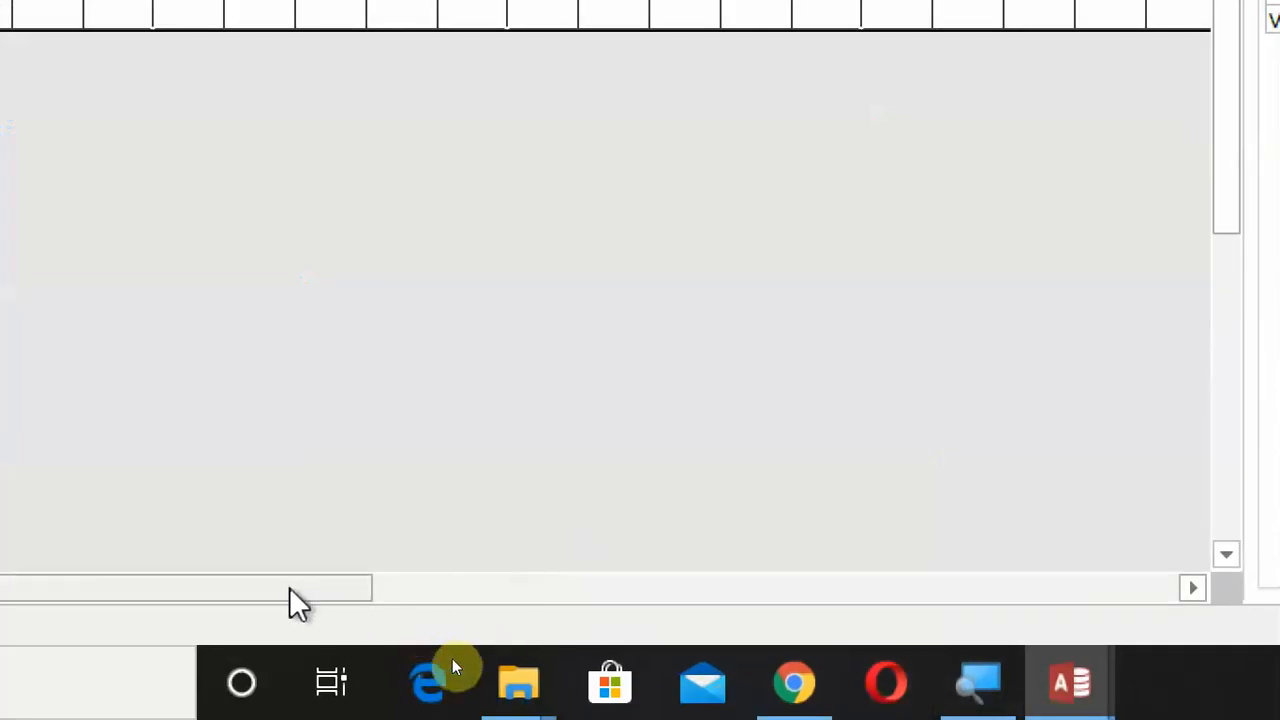
left_click_drag(290, 590, 462, 589)
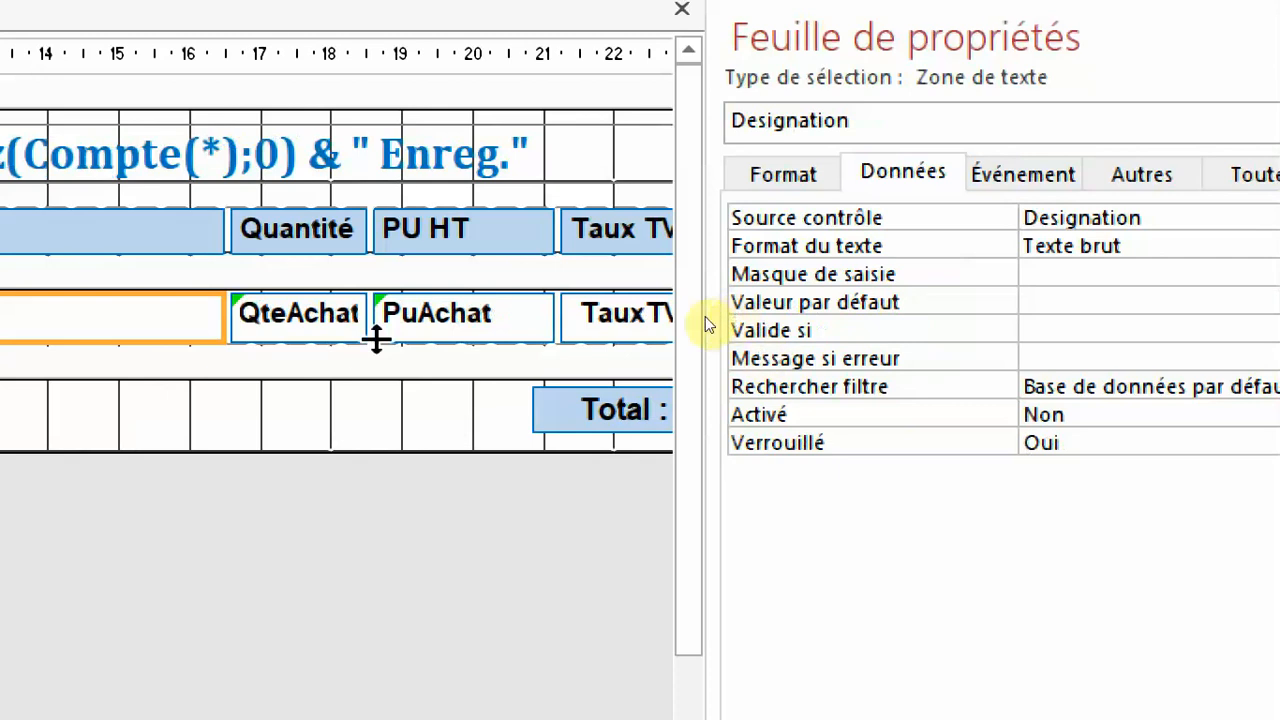
left_click(289, 313)
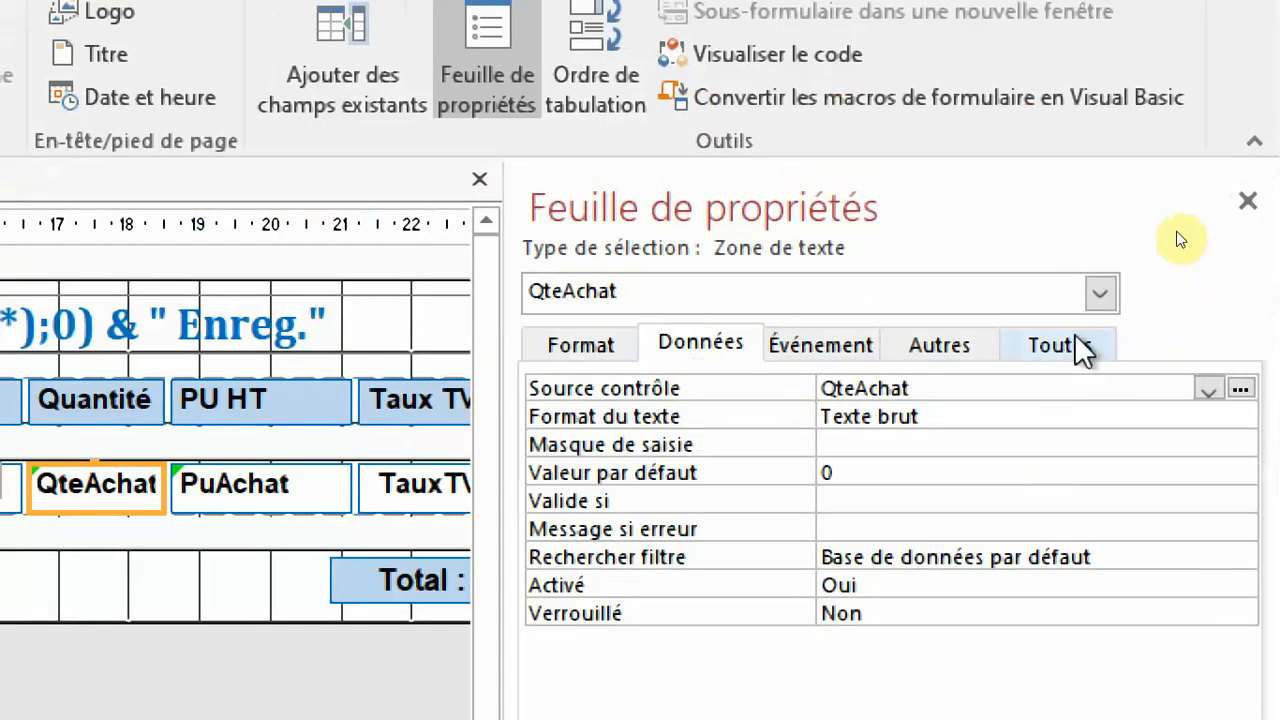
left_click(1078, 346)
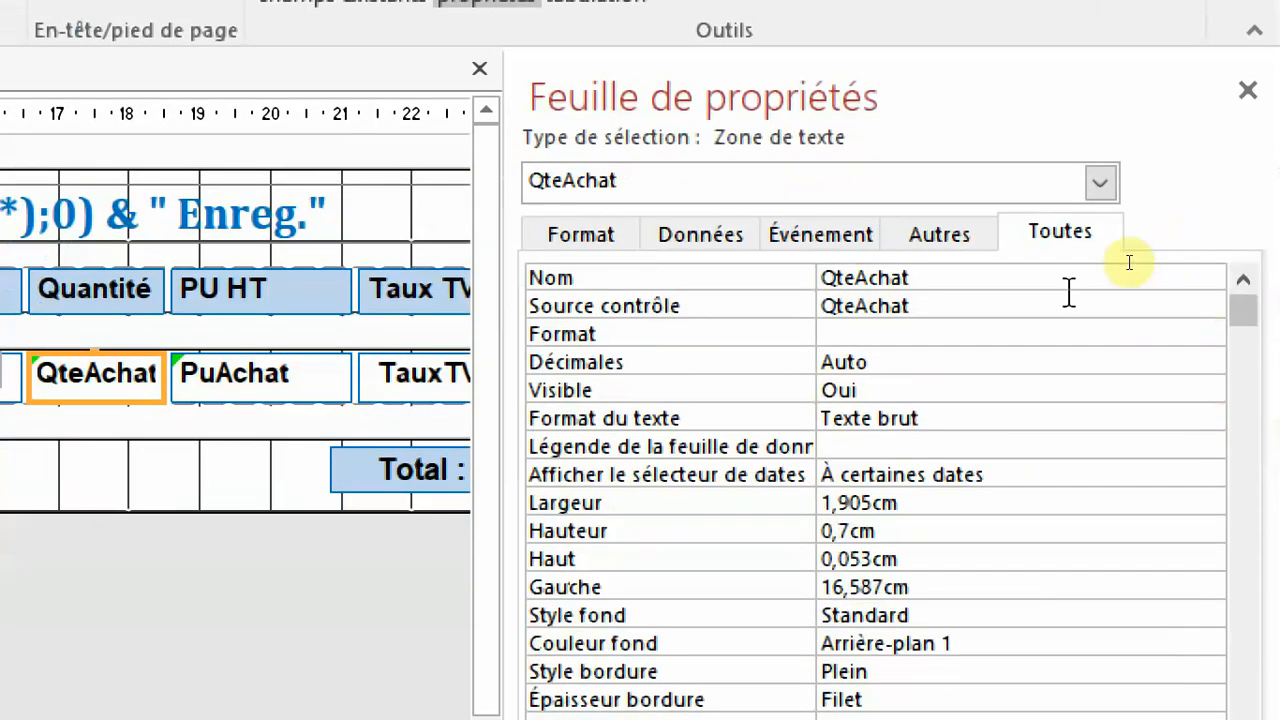
left_click(780, 305)
left_click(1177, 308)
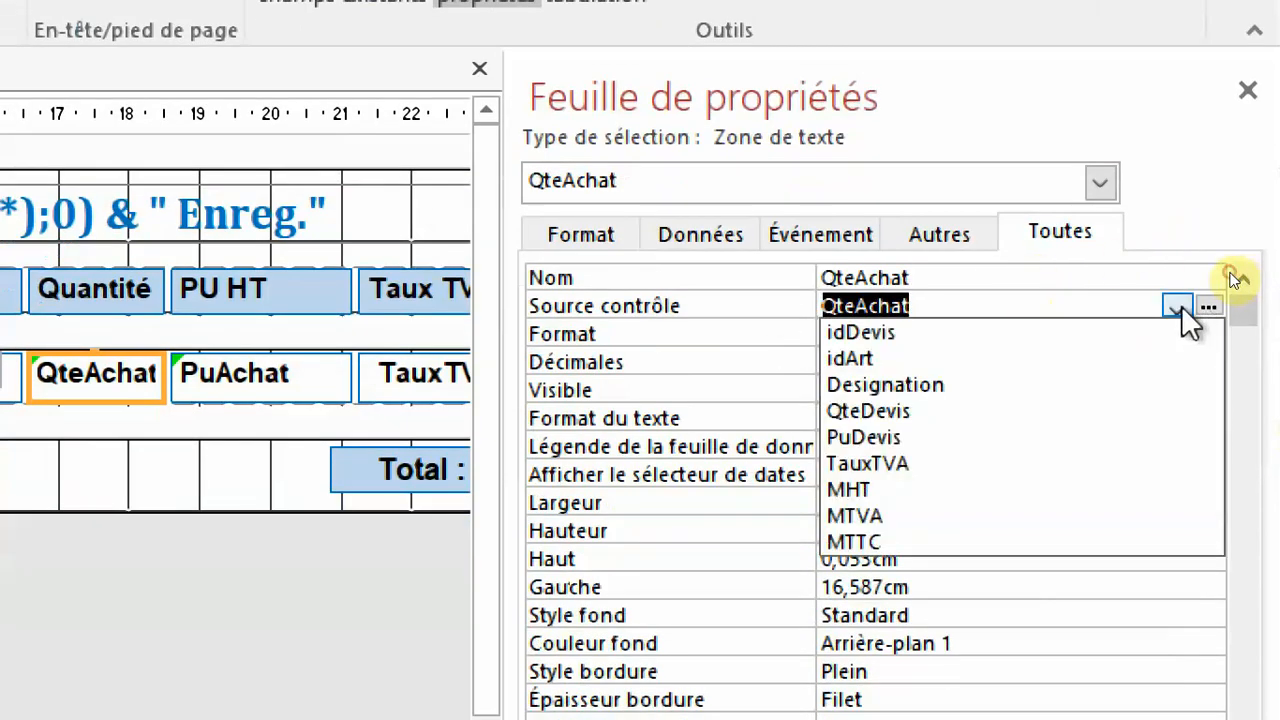
left_click(898, 412)
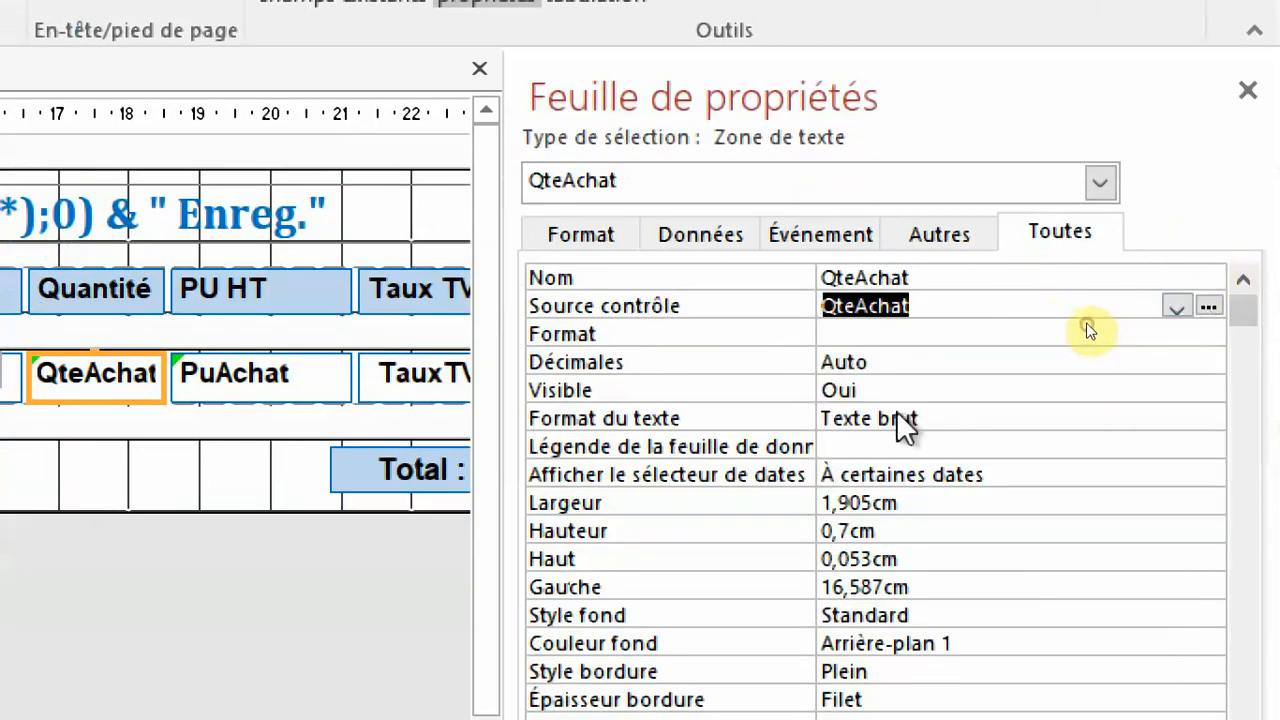
Step: Rename the quantity text box to QteDevis by copying its control source into its name property
right_click(779, 307)
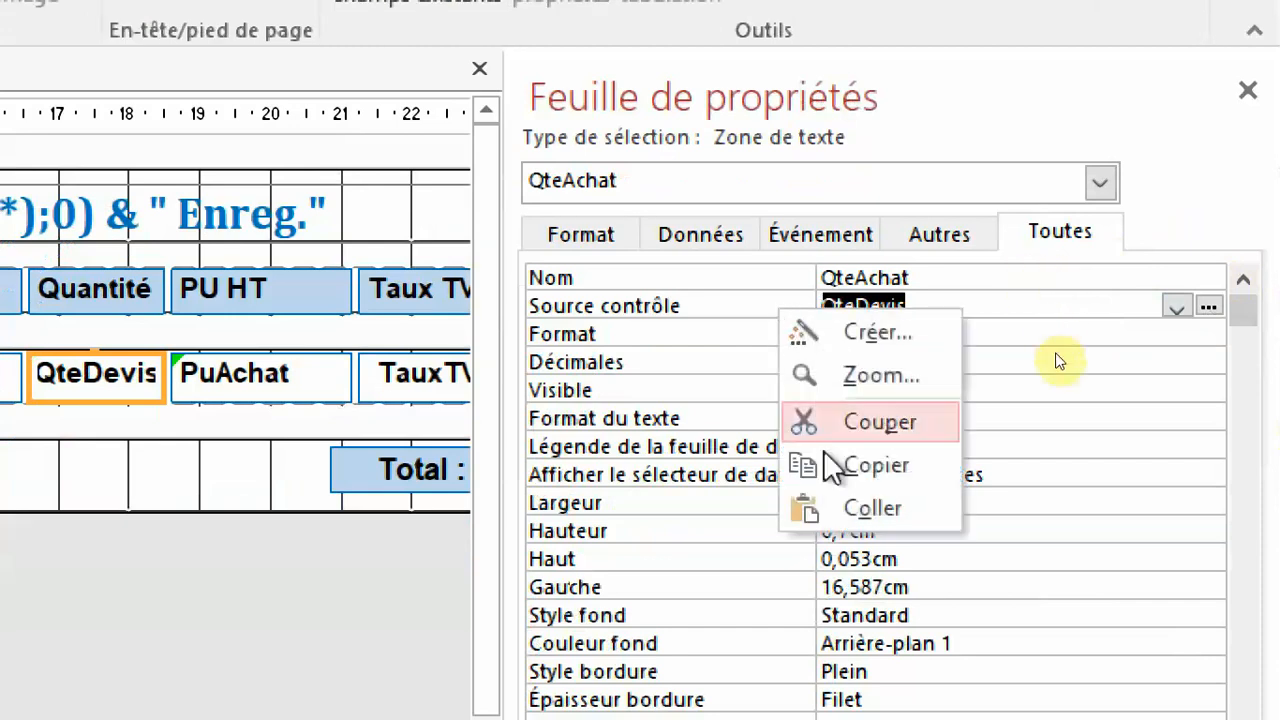
left_click(850, 466)
left_click(773, 276)
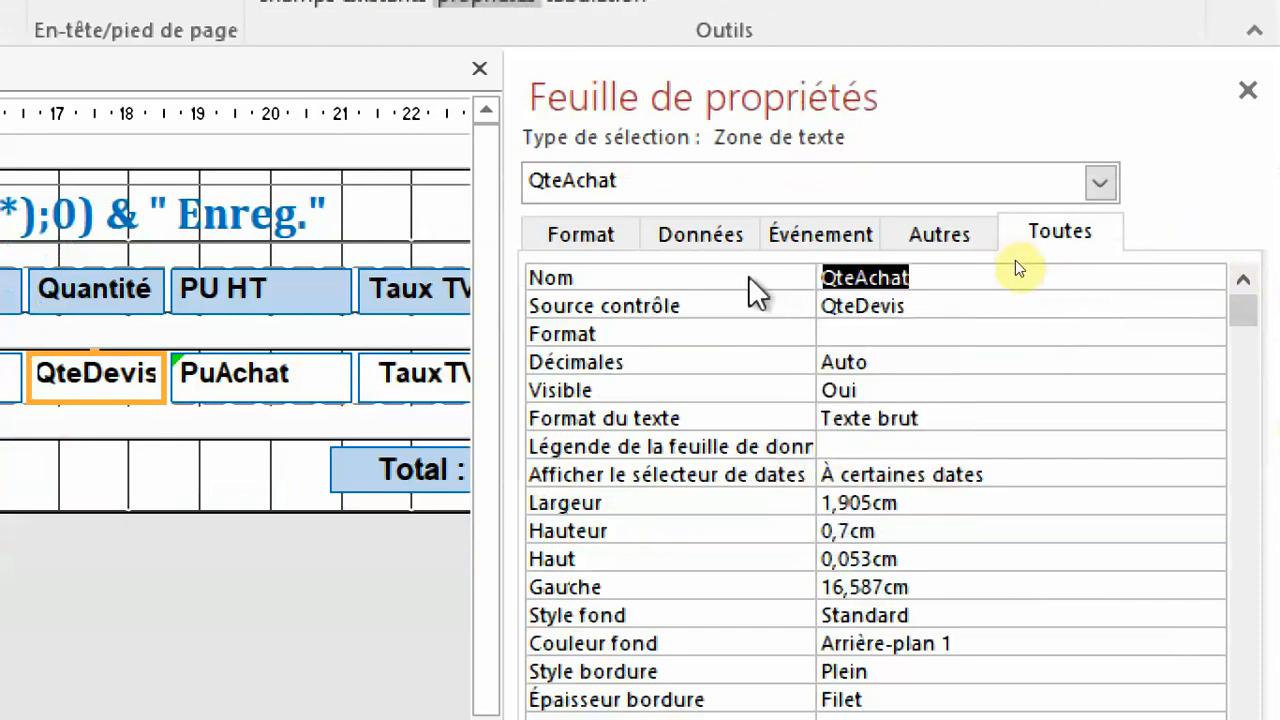
right_click(733, 280)
left_click(810, 480)
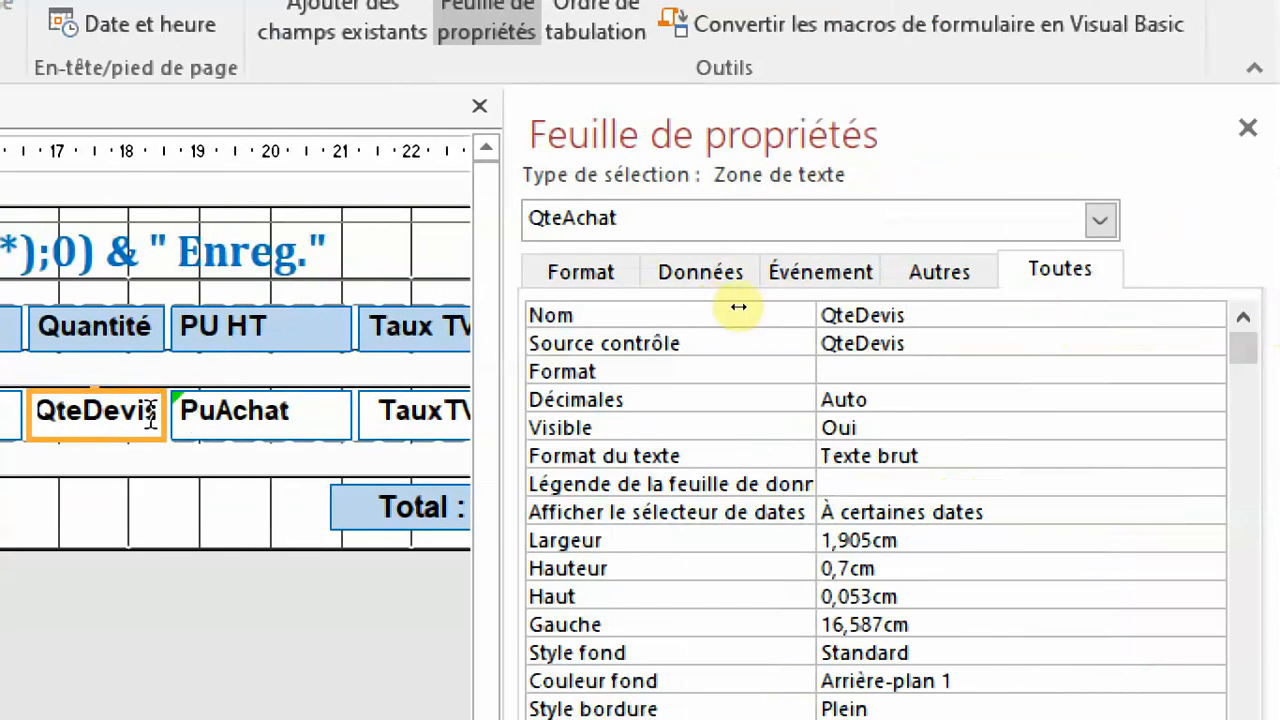
Step: Set the control source of the PuAchat text box under PU HT to PuDevis
left_click(263, 412)
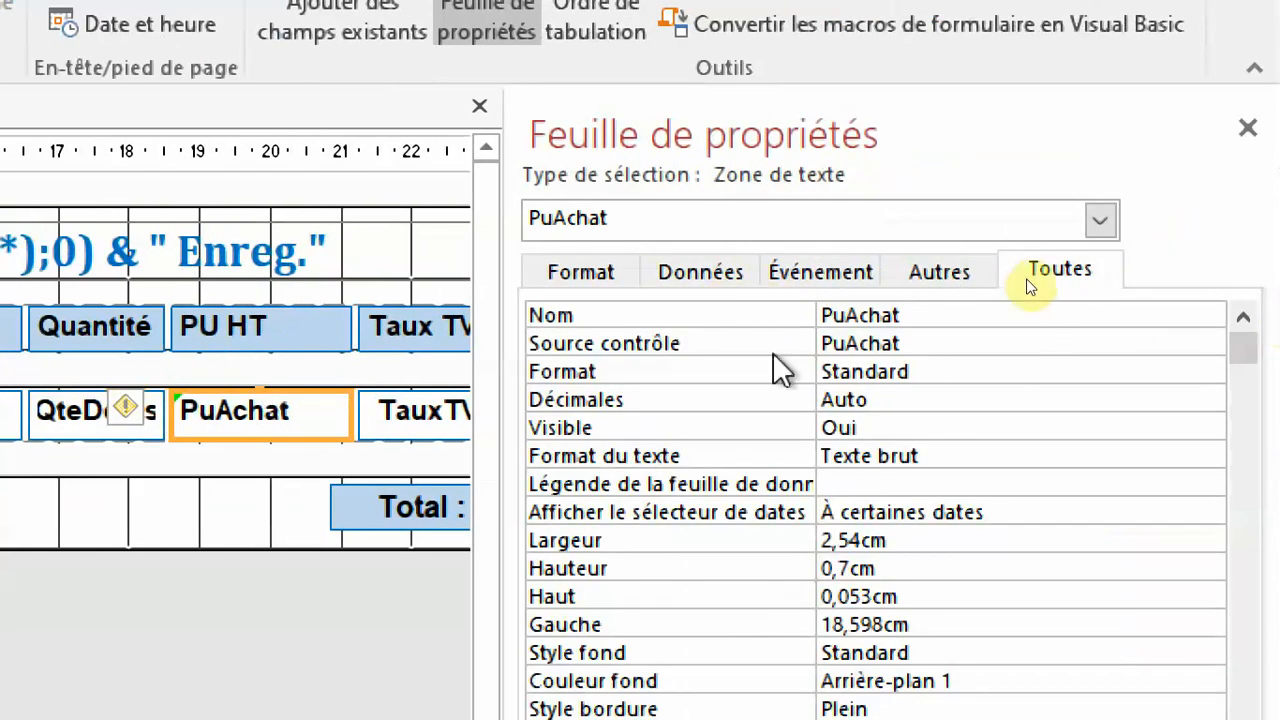
left_click(758, 341)
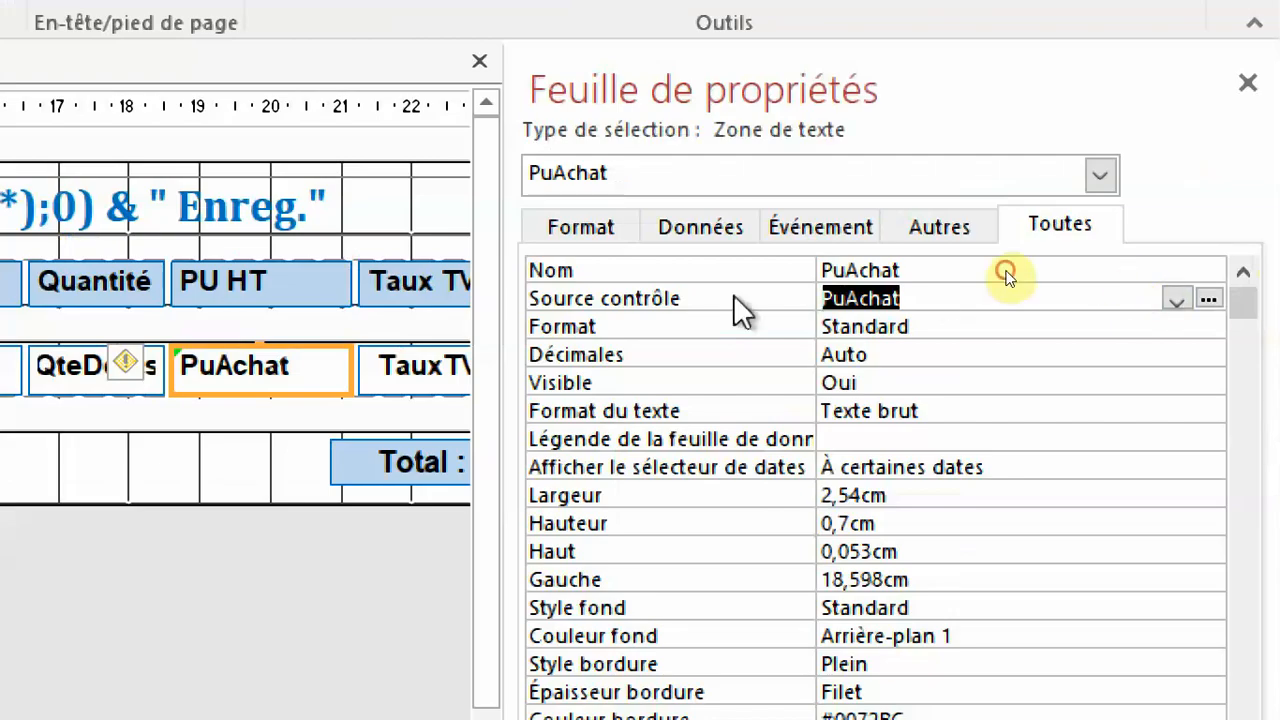
left_click(1180, 300)
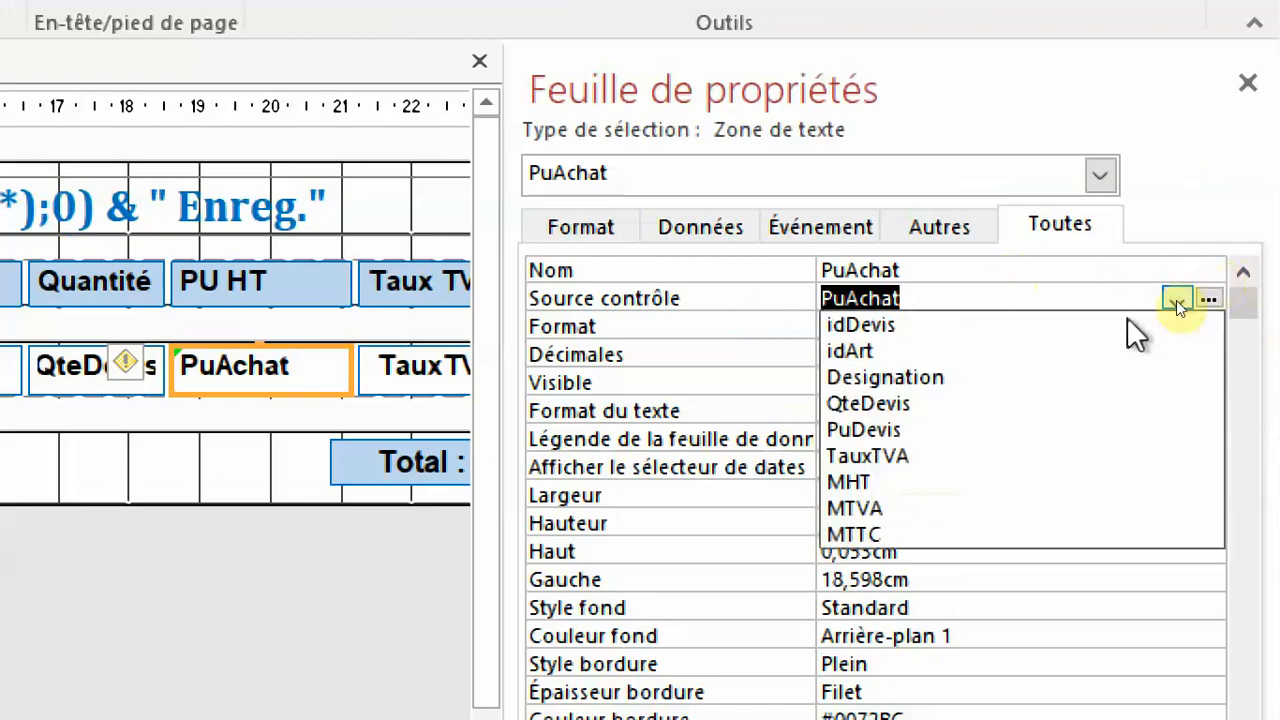
left_click(903, 430)
Step: Rename the unit price text box to PuDevis by copying its control source into its name property
right_click(794, 304)
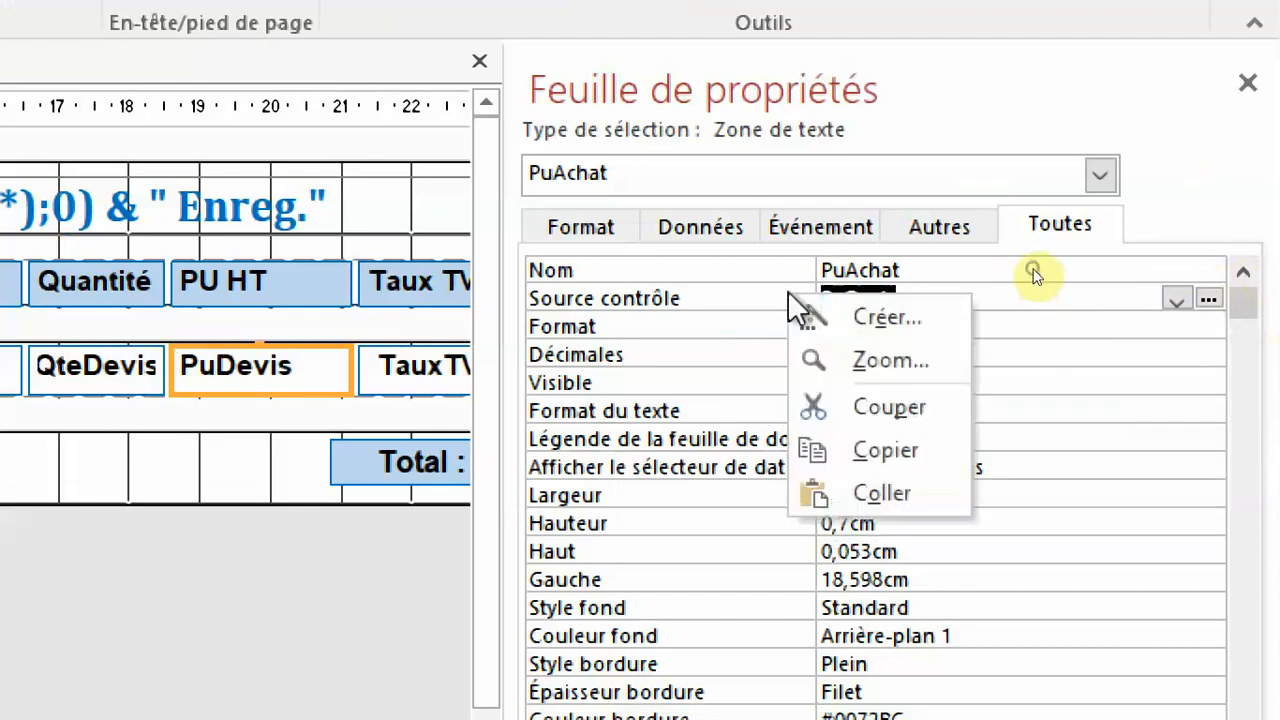
left_click(785, 312)
left_click(713, 262)
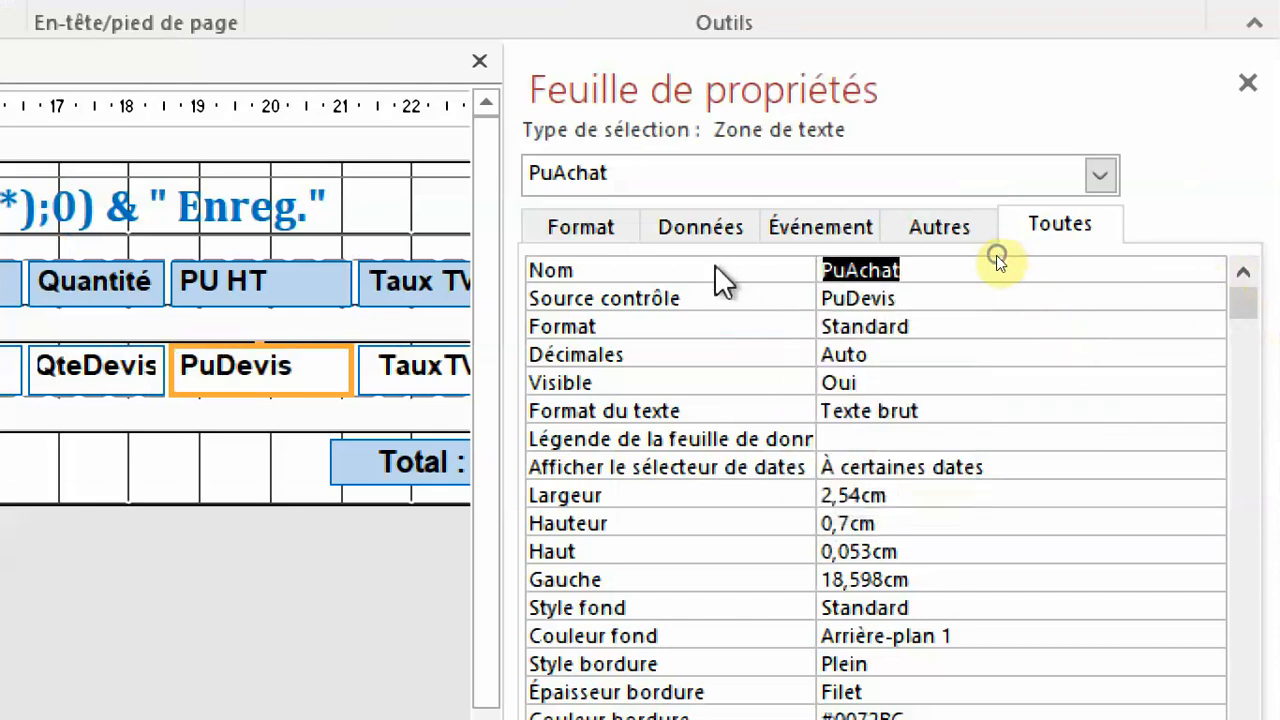
right_click(714, 264)
left_click(790, 468)
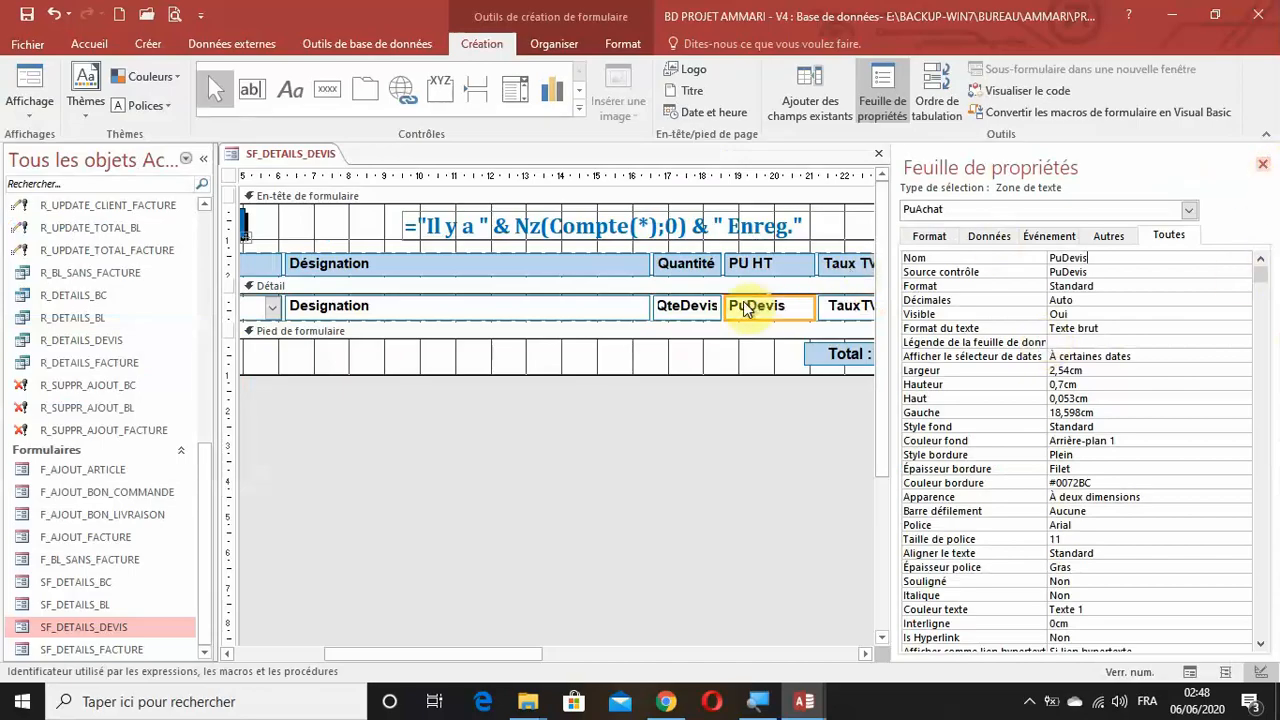
Step: Check the shared After Update macro of the QteDevis and PuDevis text boxes, save and close it, and hide the property sheet
left_click(686, 310, "shift")
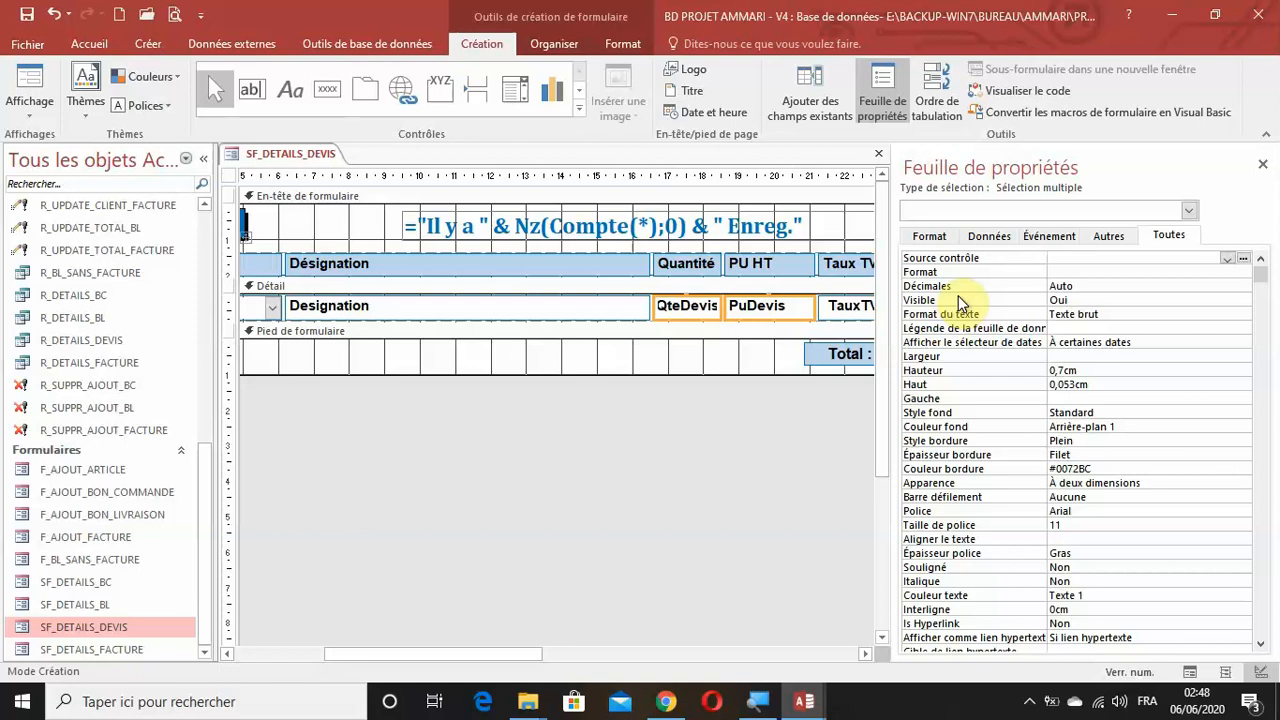
left_click(1049, 236)
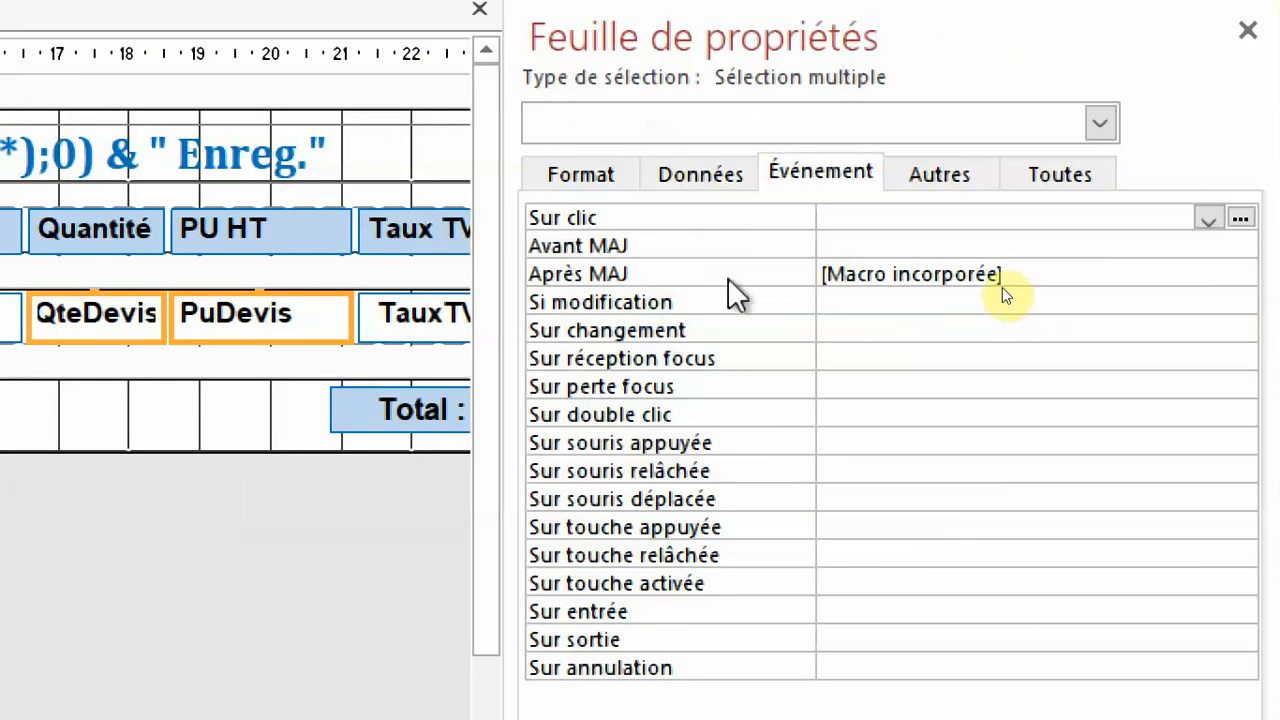
left_click(1002, 284)
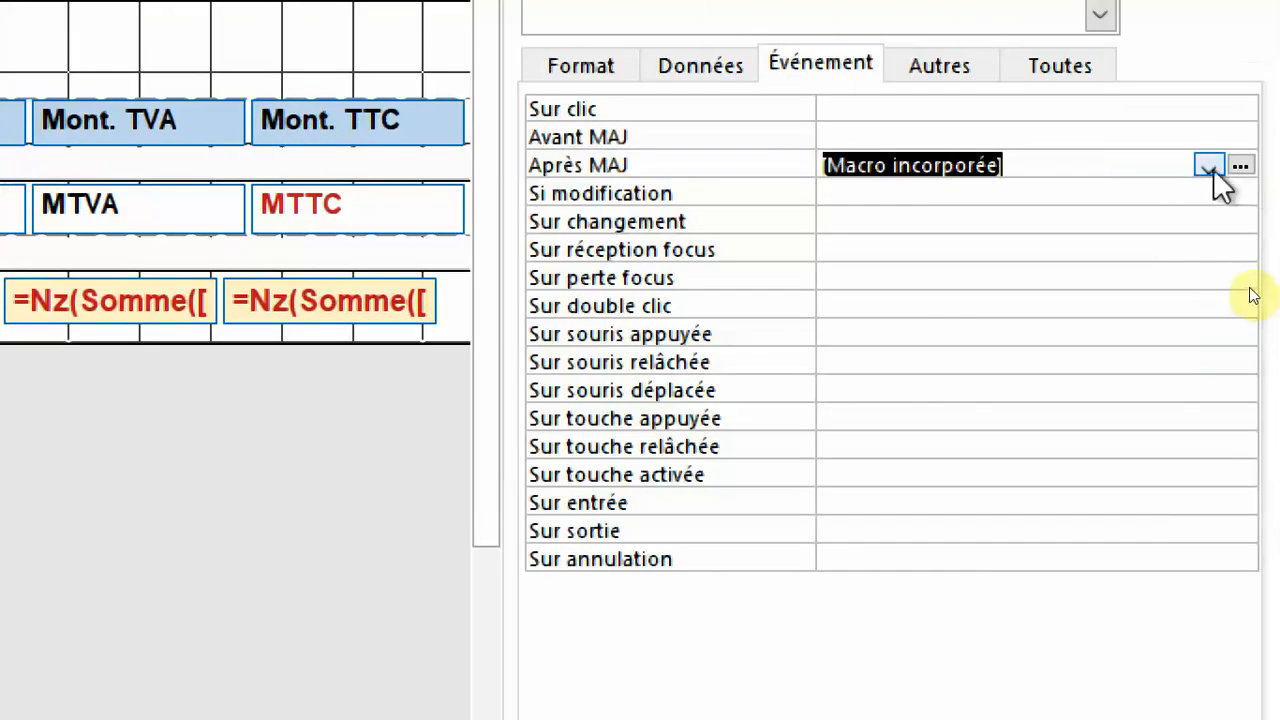
left_click(1240, 166)
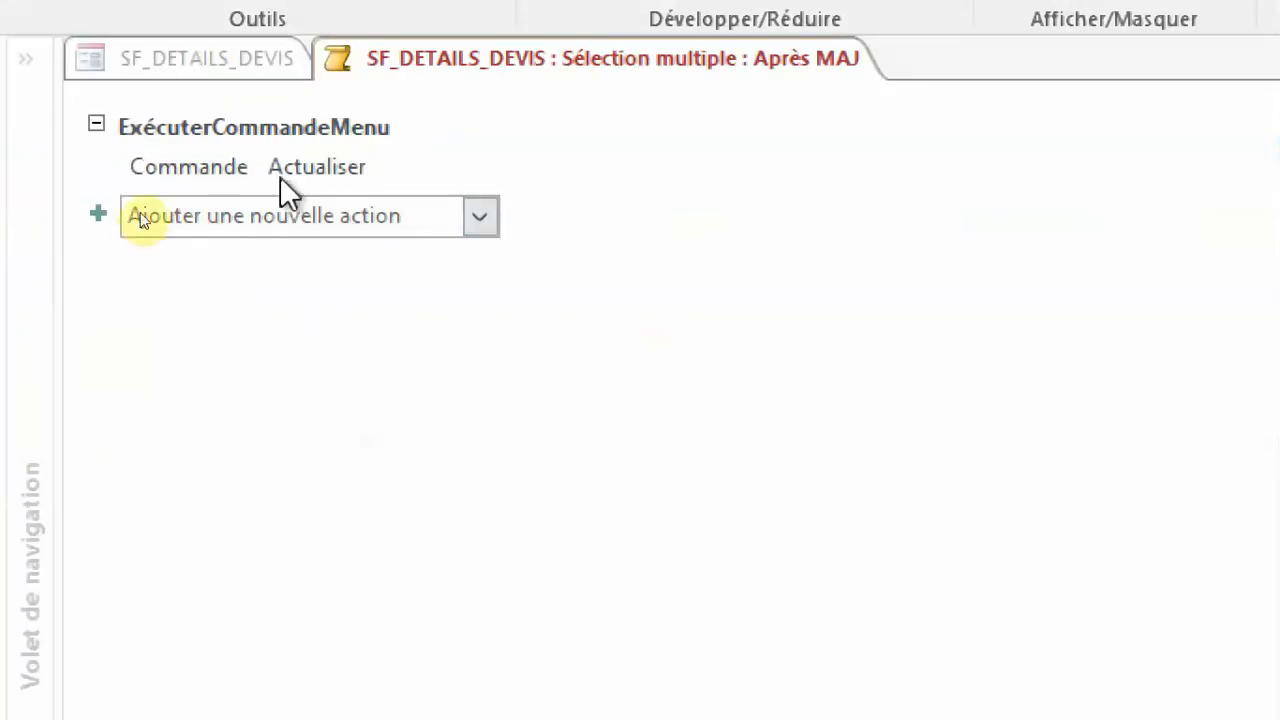
left_click(138, 196)
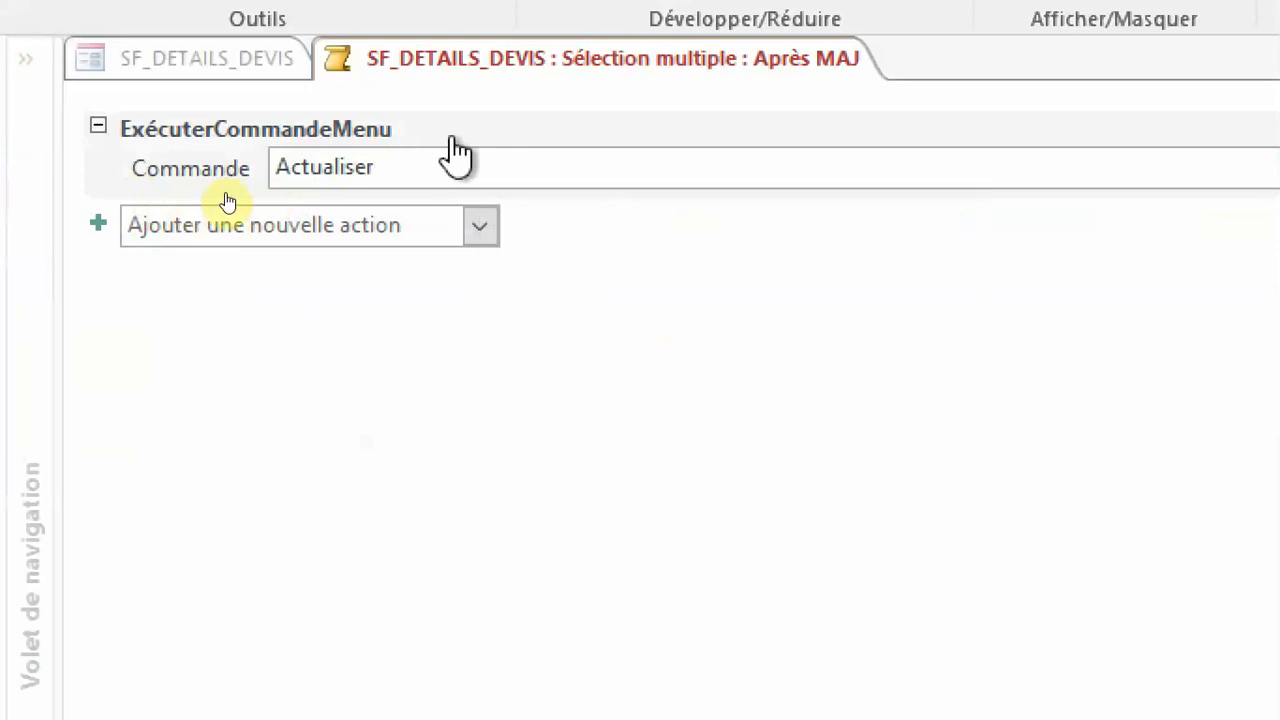
left_click(662, 100)
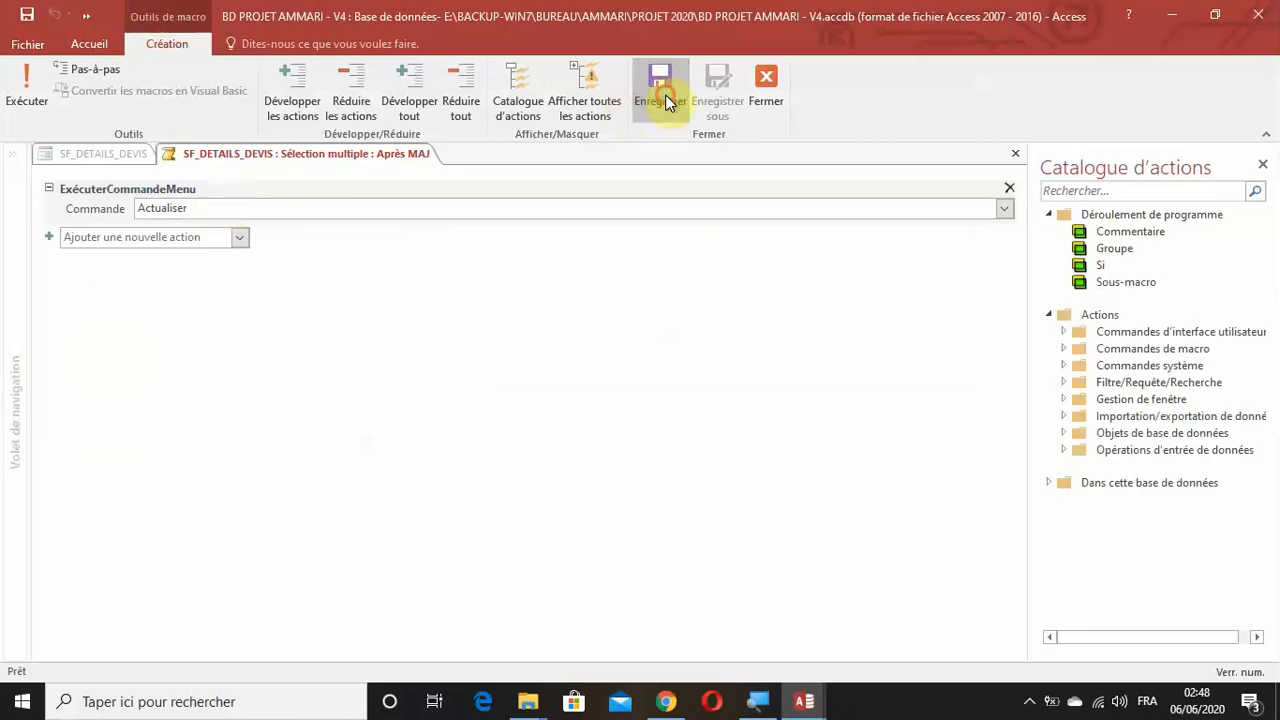
left_click(760, 106)
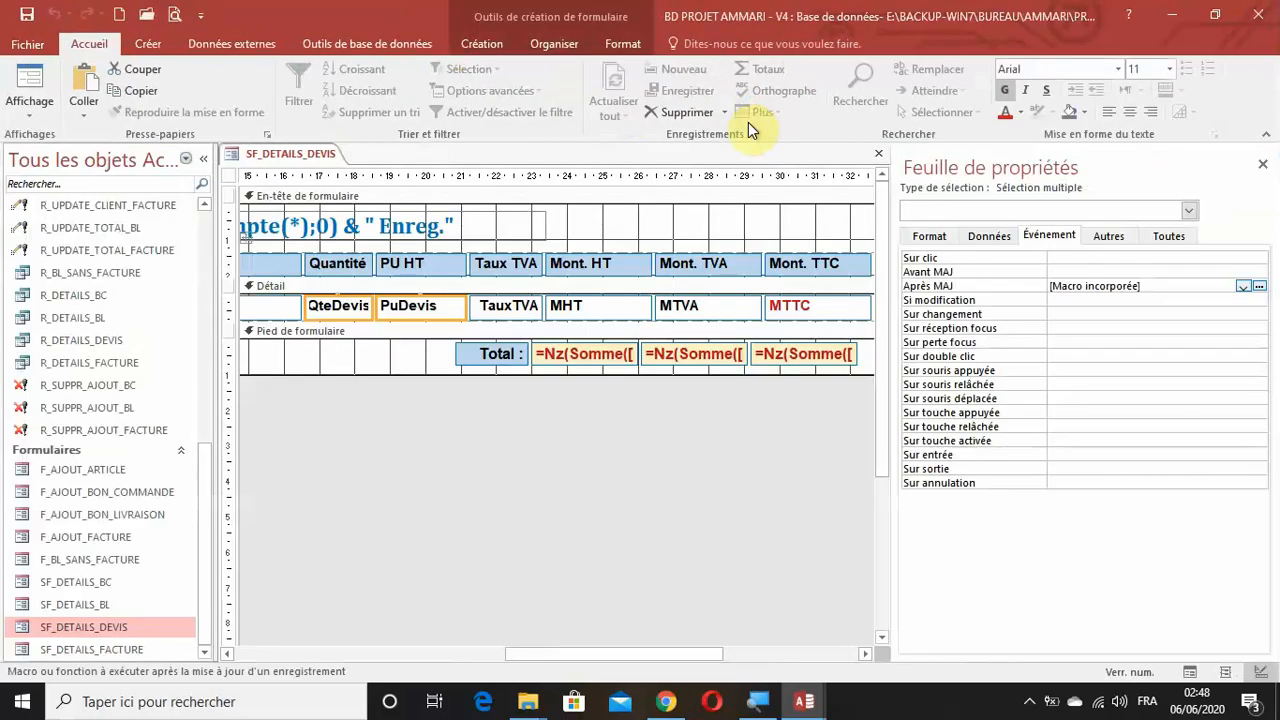
left_click(1262, 163)
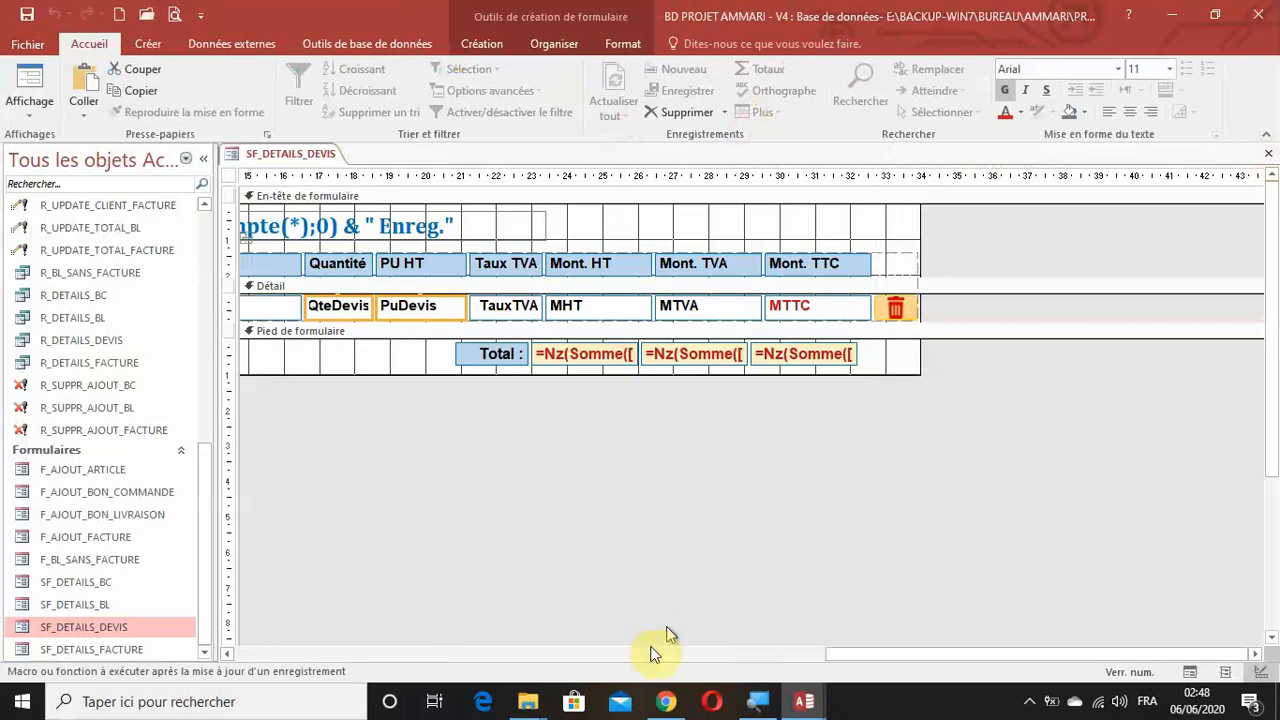
Step: Nudge the record count text box in the form header slightly to the left
left_click_drag(857, 654, 288, 645)
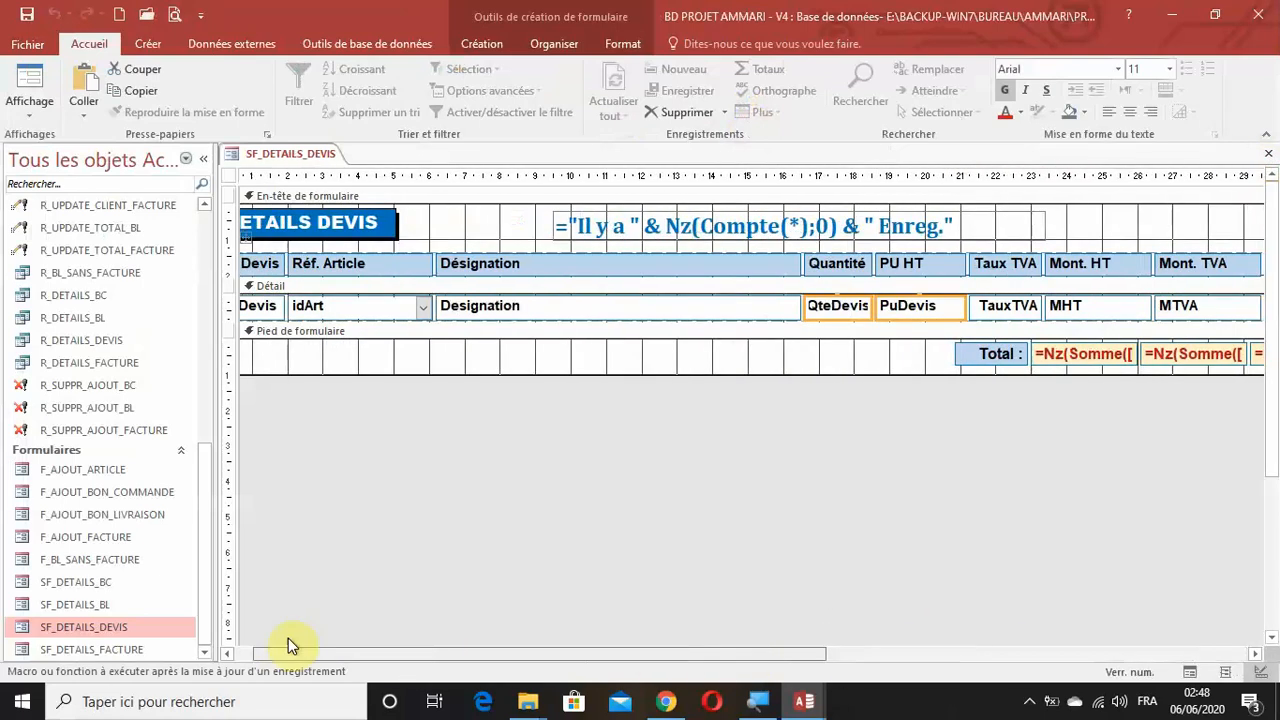
left_click(640, 228)
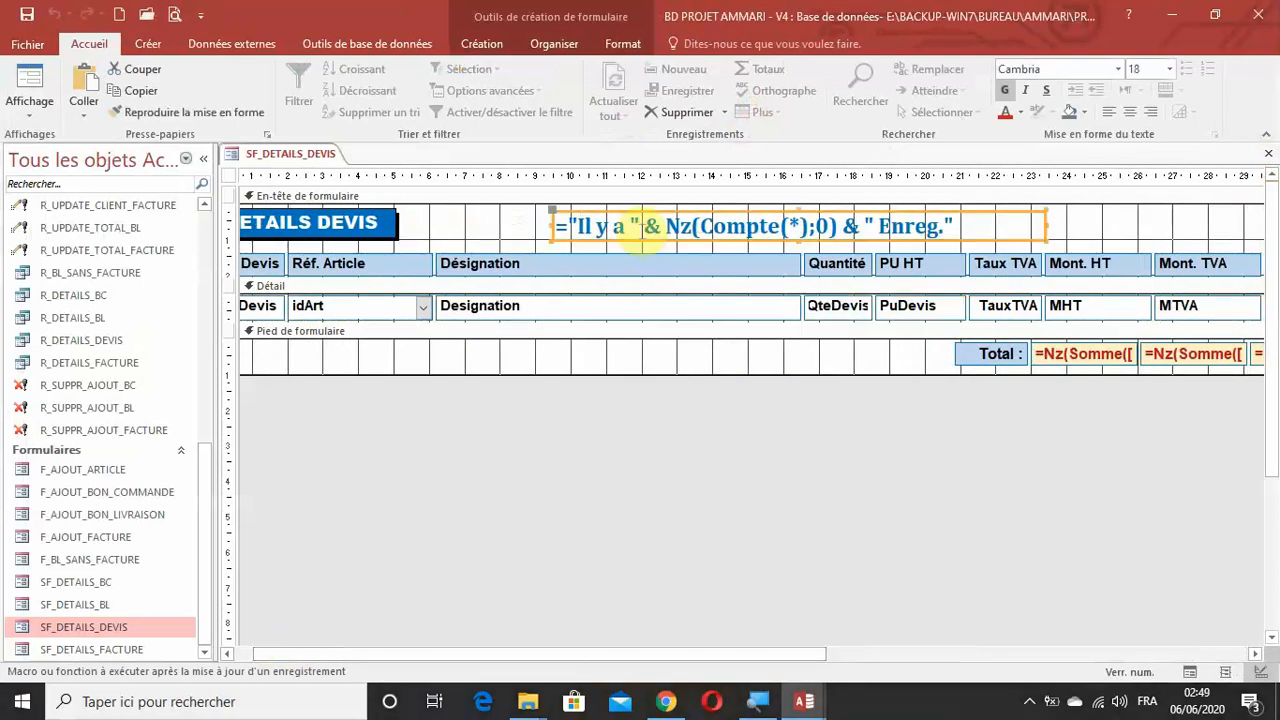
key("Left")
key("Left")
key("Left")
key("Left")
key("Left")
key("Left")
key("Left")
key("Left")
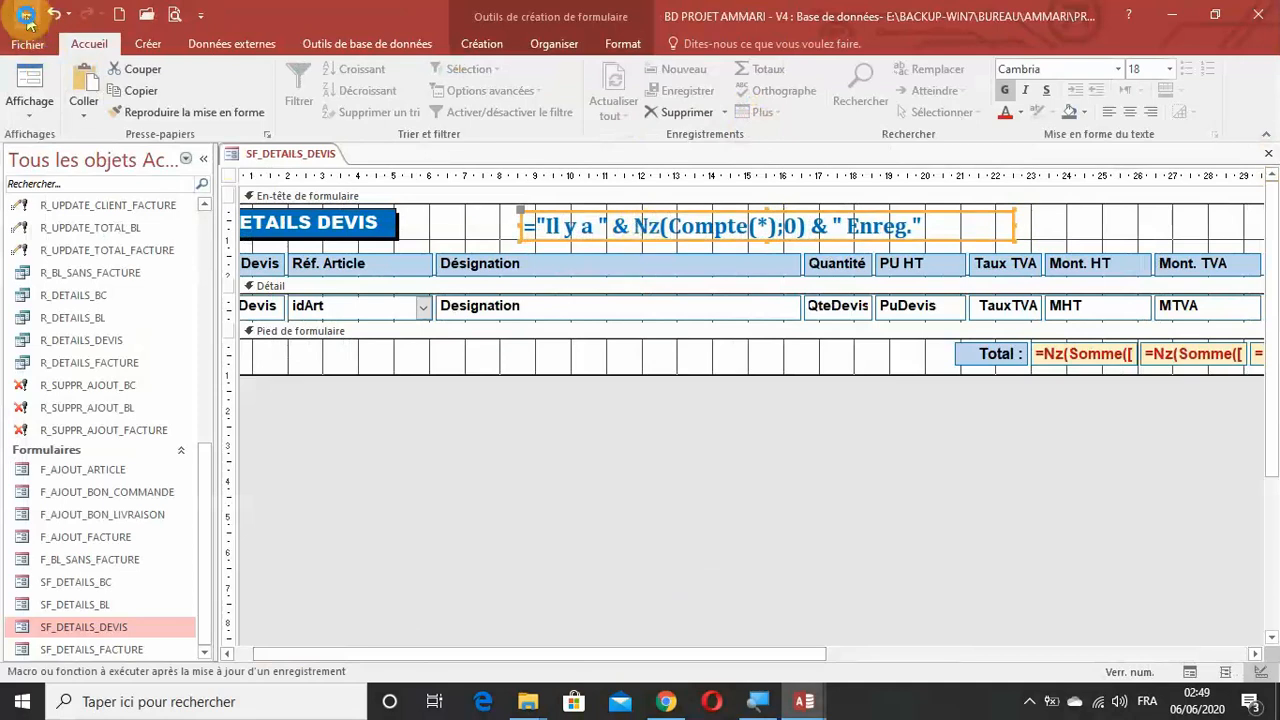
Step: Show SF_DETAILS_DEVIS in Form view with the navigation pane collapsed
left_click(35, 118)
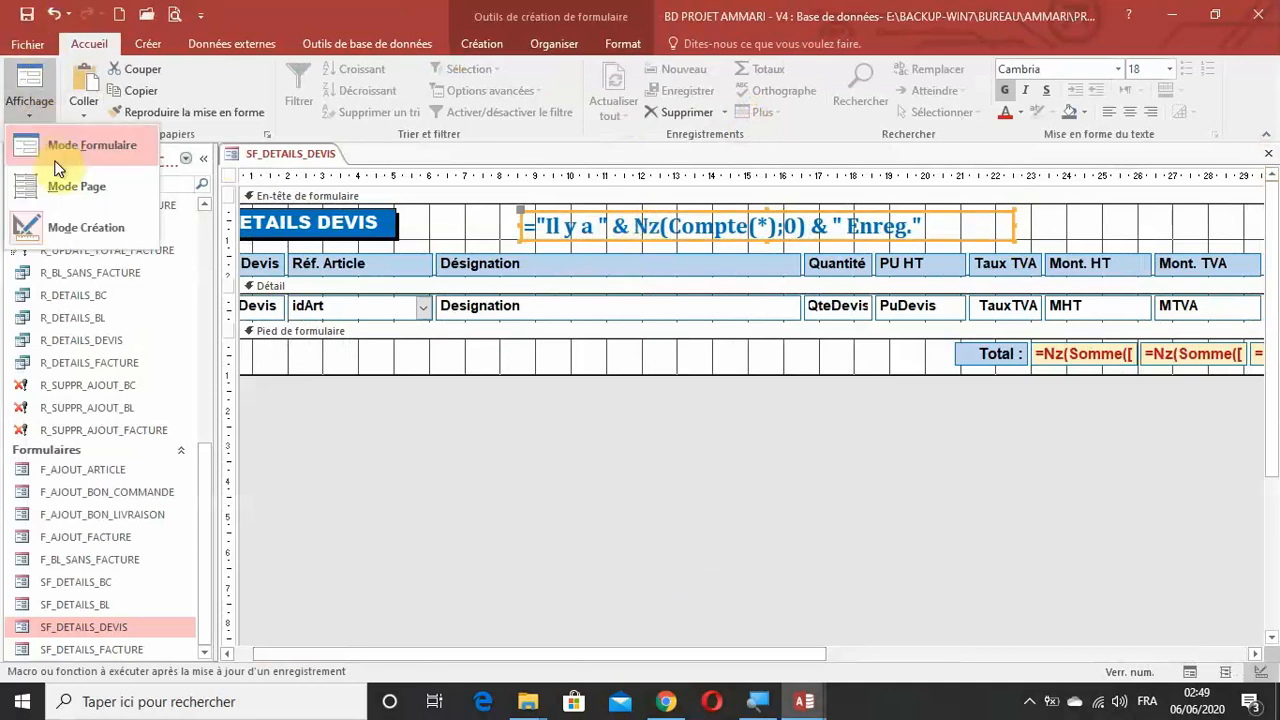
left_click(70, 137)
left_click(206, 158)
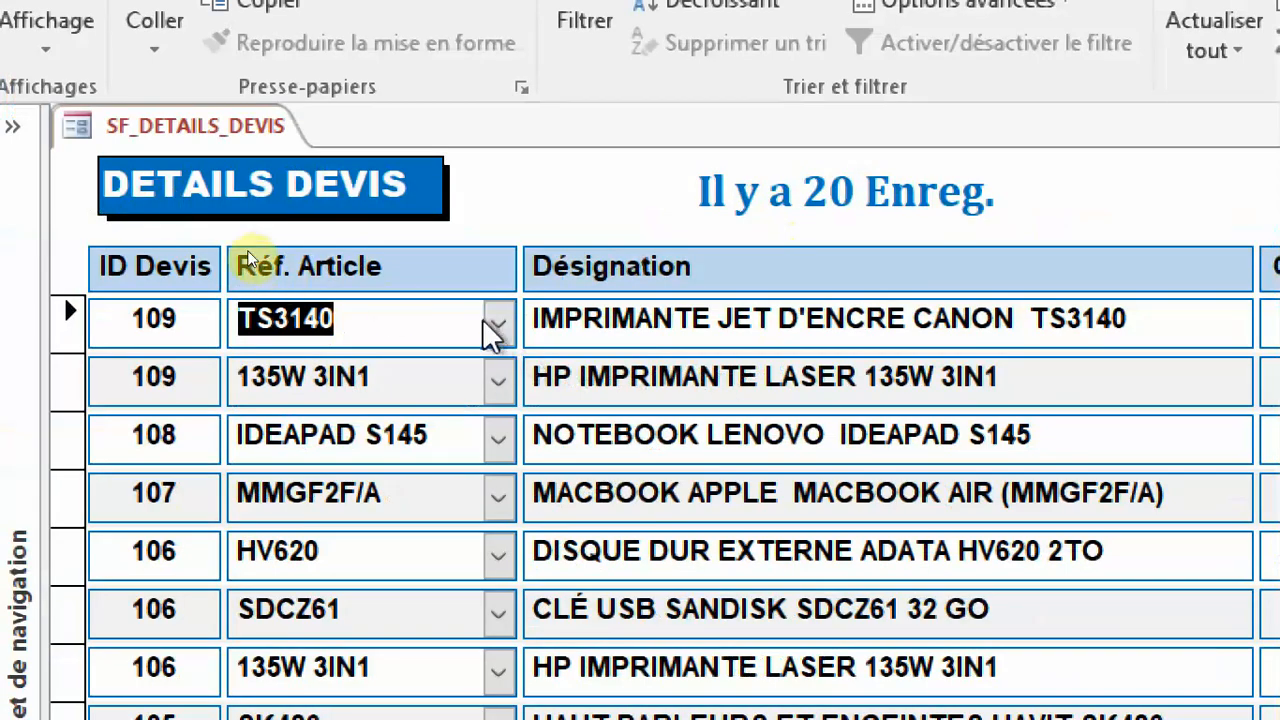
Step: Test the first quote line by choosing article 135W 3IN1 and requesting the line's deletion, cancelling both
left_click(498, 328)
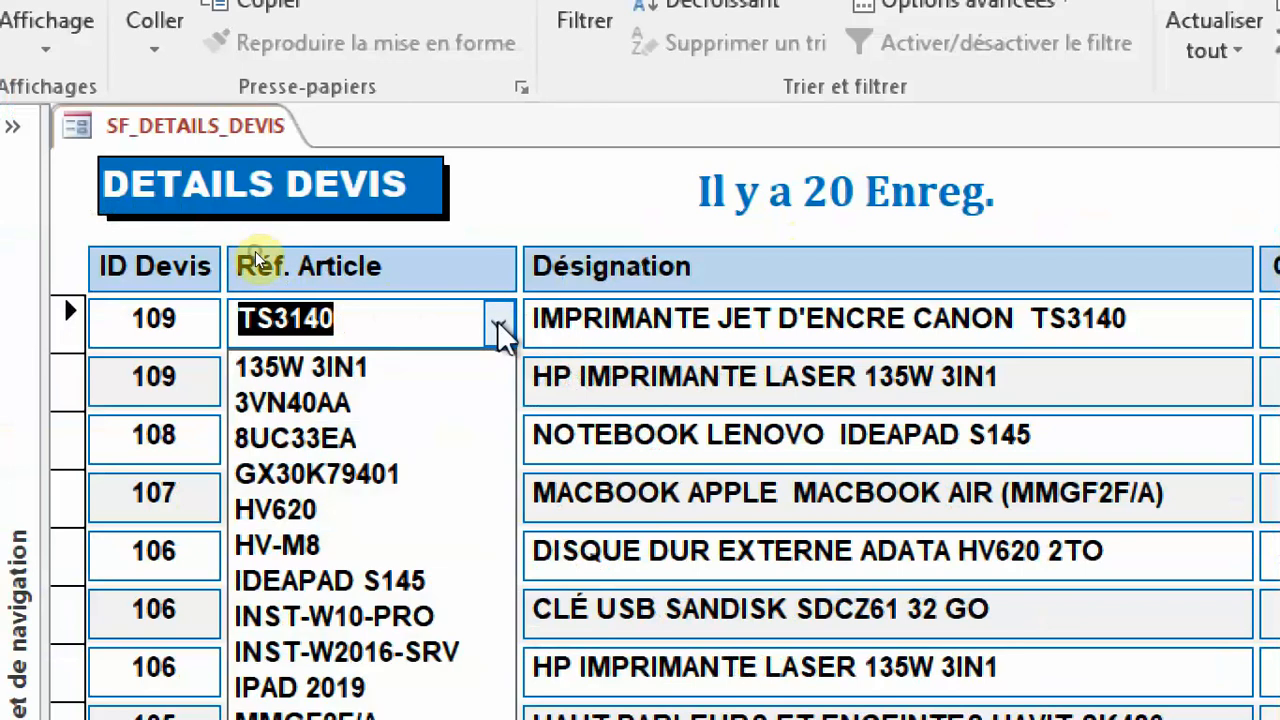
left_click(498, 330)
left_click(498, 330)
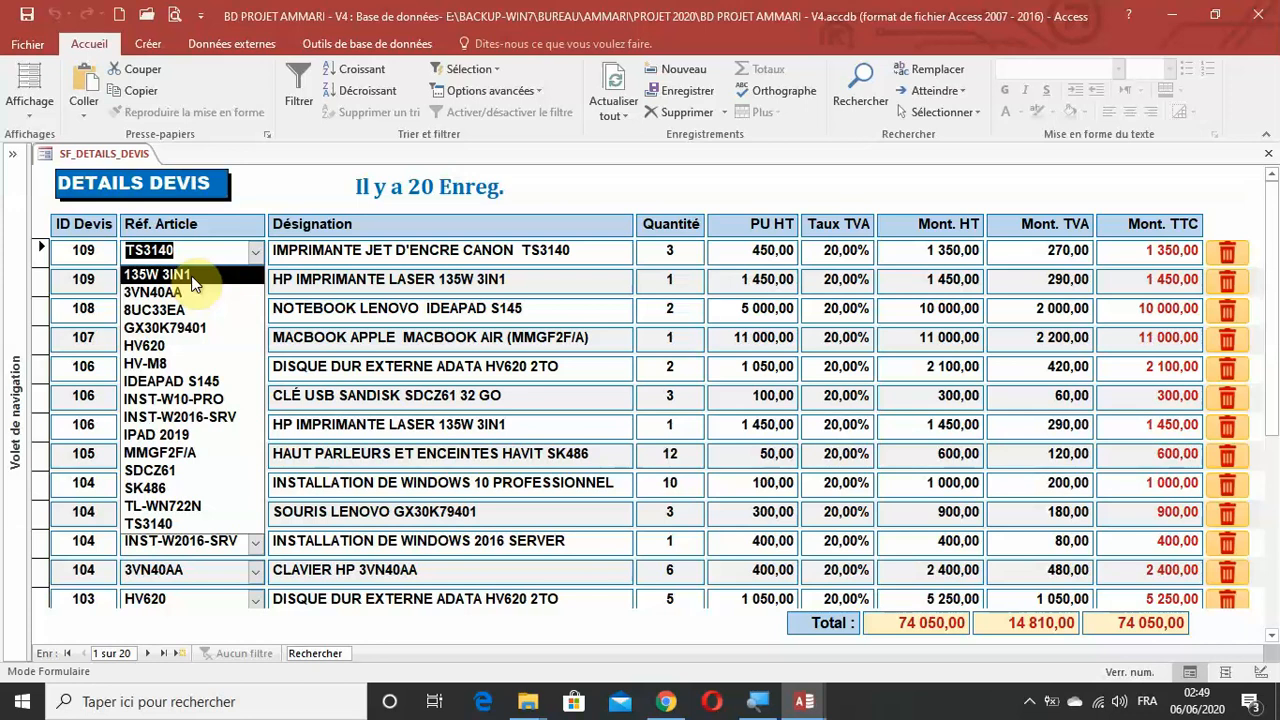
left_click(192, 281)
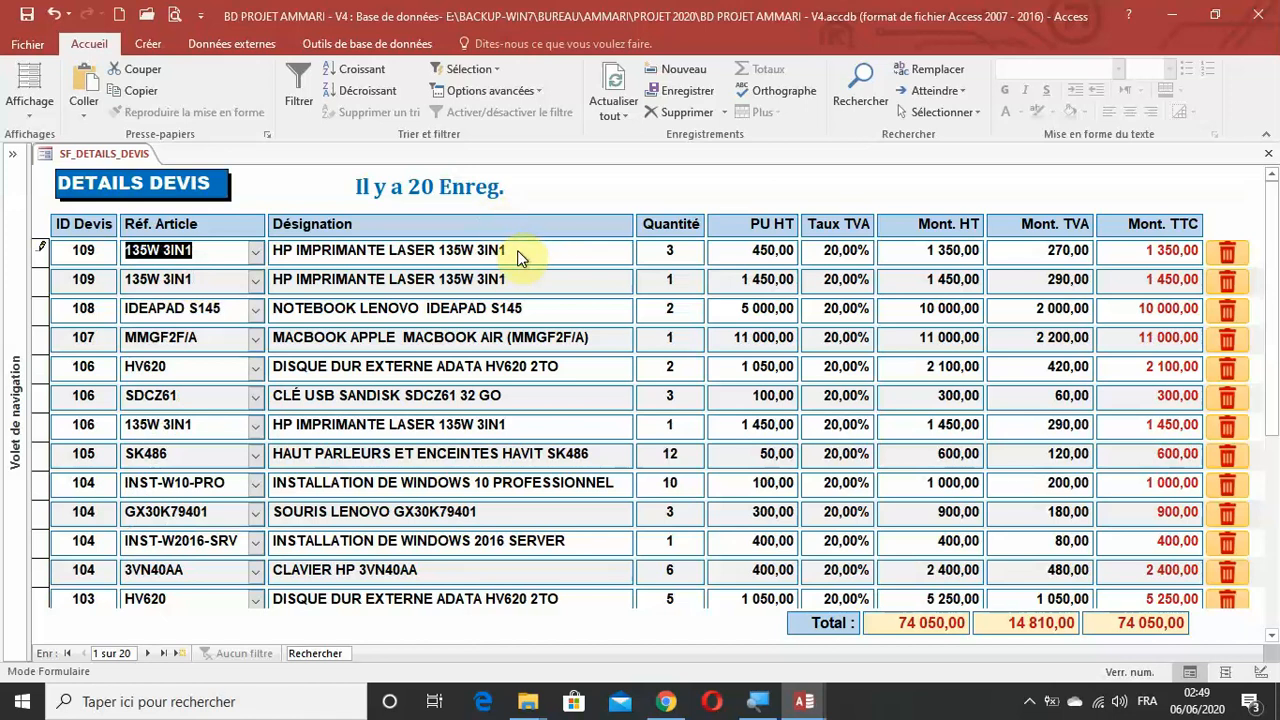
key("Escape")
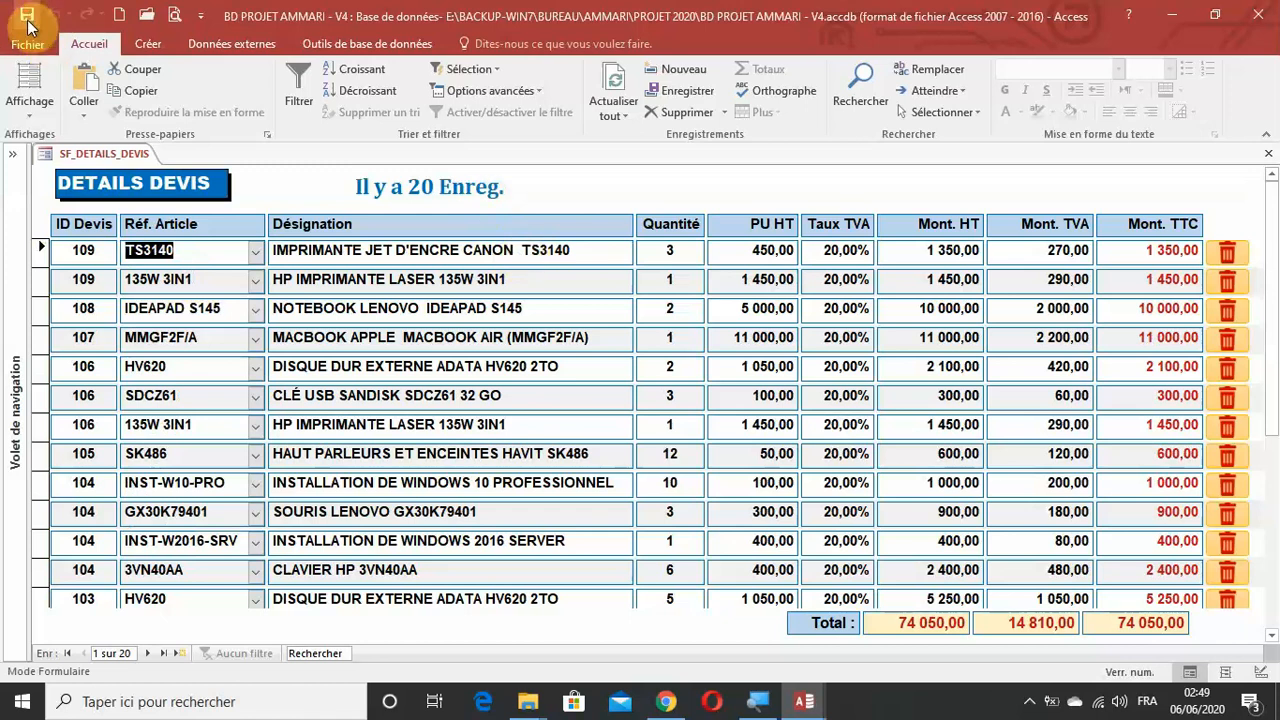
left_click(1227, 254)
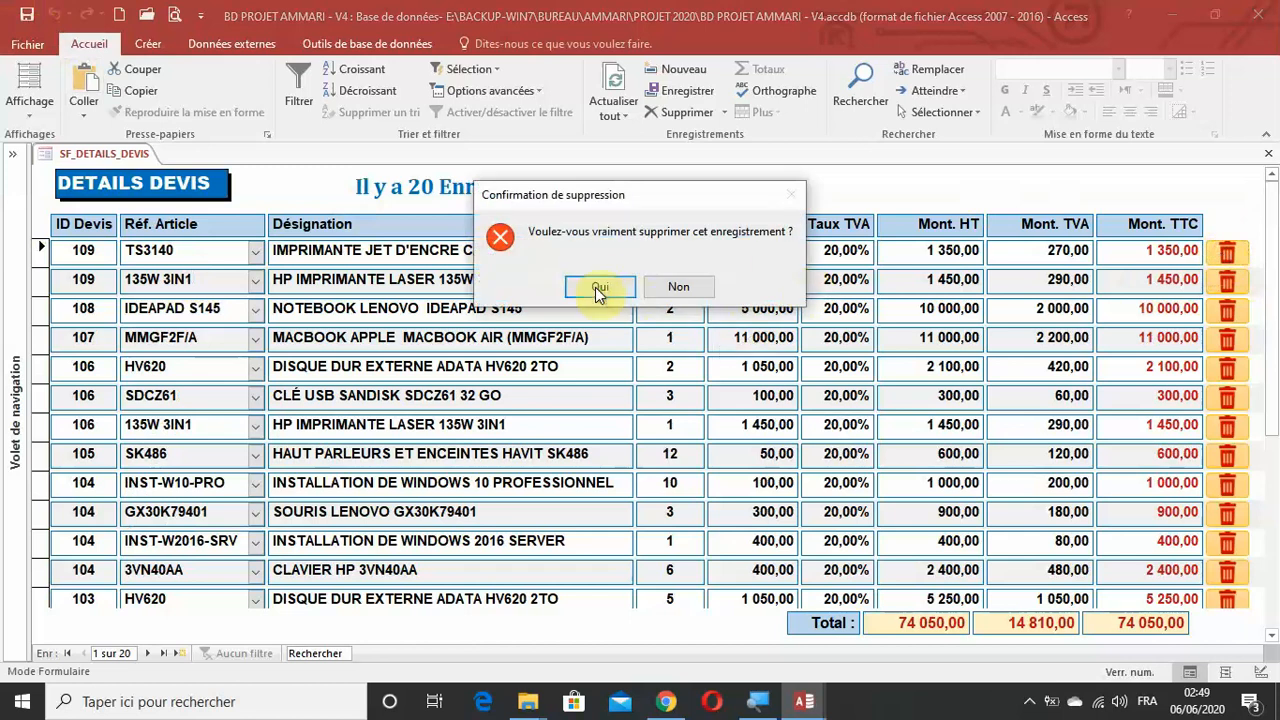
left_click(678, 288)
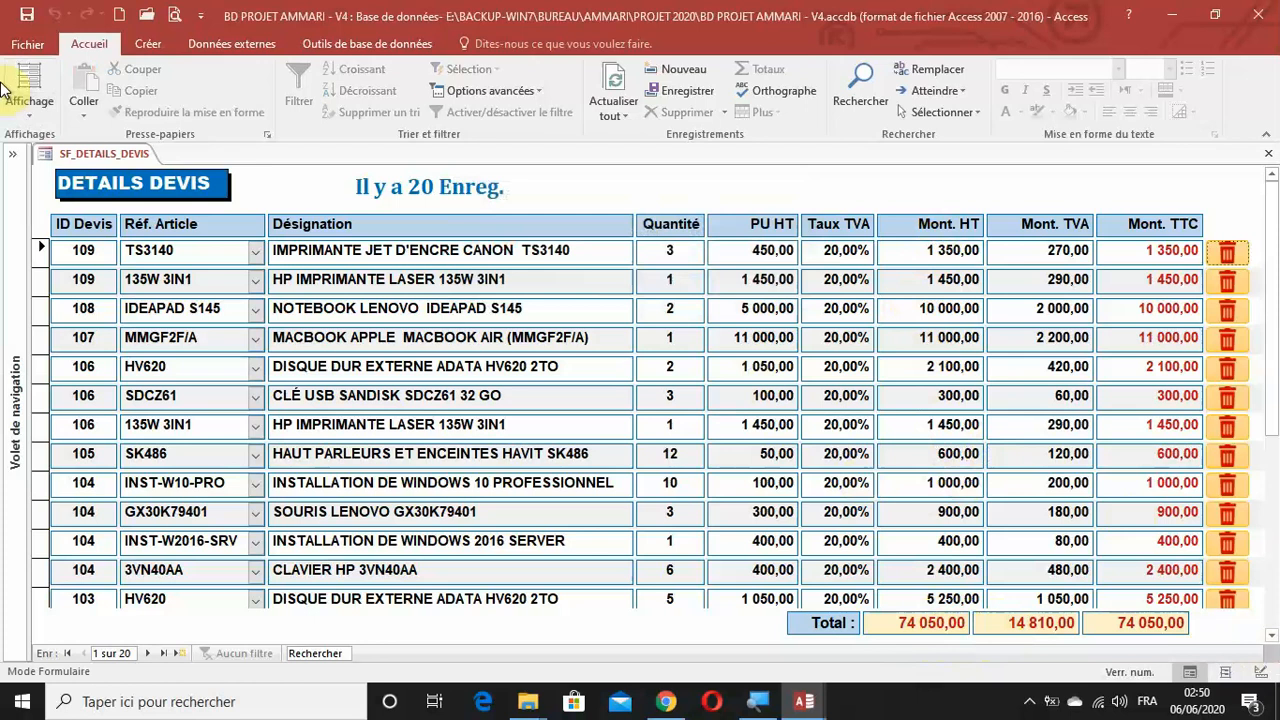
Step: Return to Design view and align the footer total under Mont. TTC to the right edge of the MTTC text box
left_click(28, 100)
left_click(61, 217)
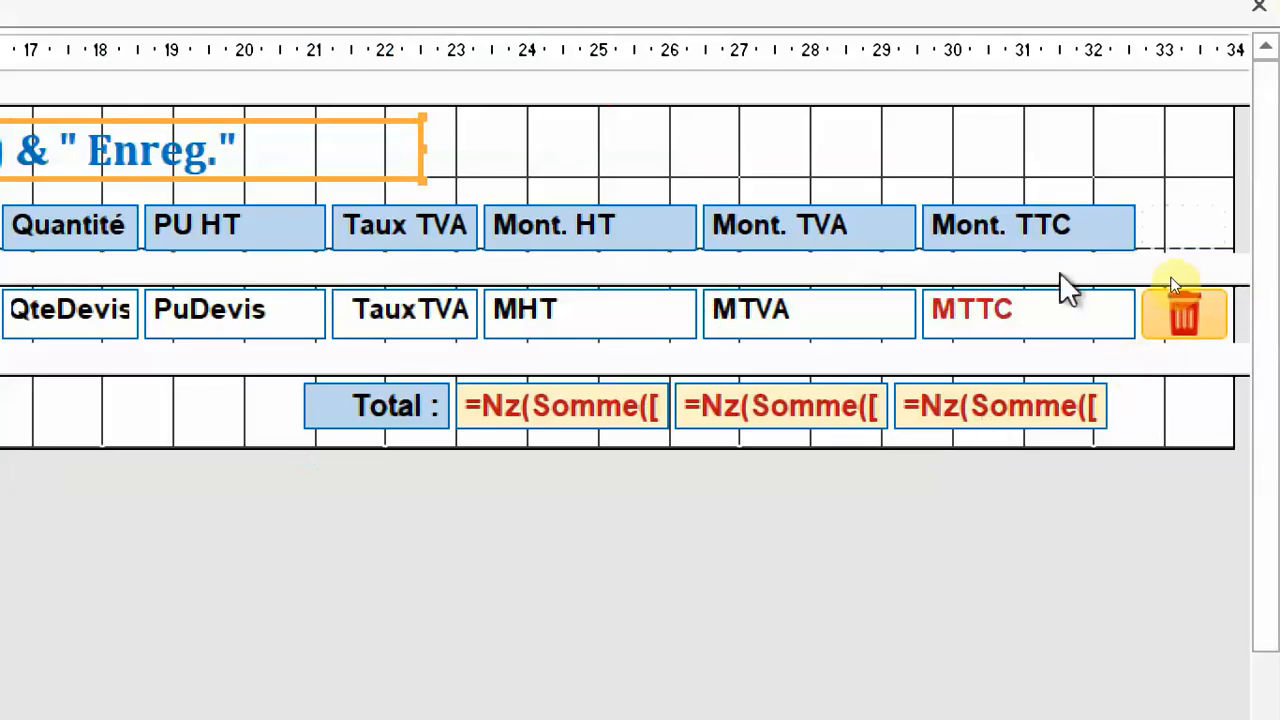
left_click(1021, 527)
left_click_drag(1029, 606, 1039, 316)
left_click(1026, 549)
left_click_drag(1026, 551, 1084, 300)
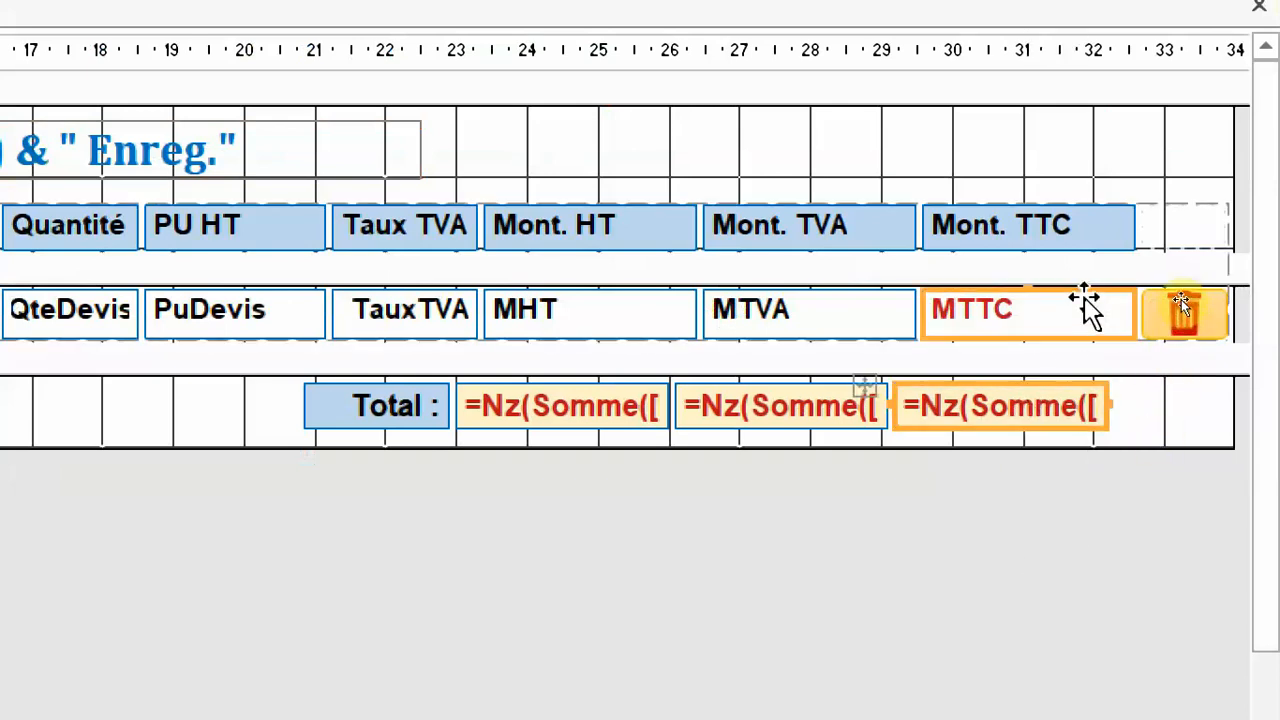
right_click(1030, 312)
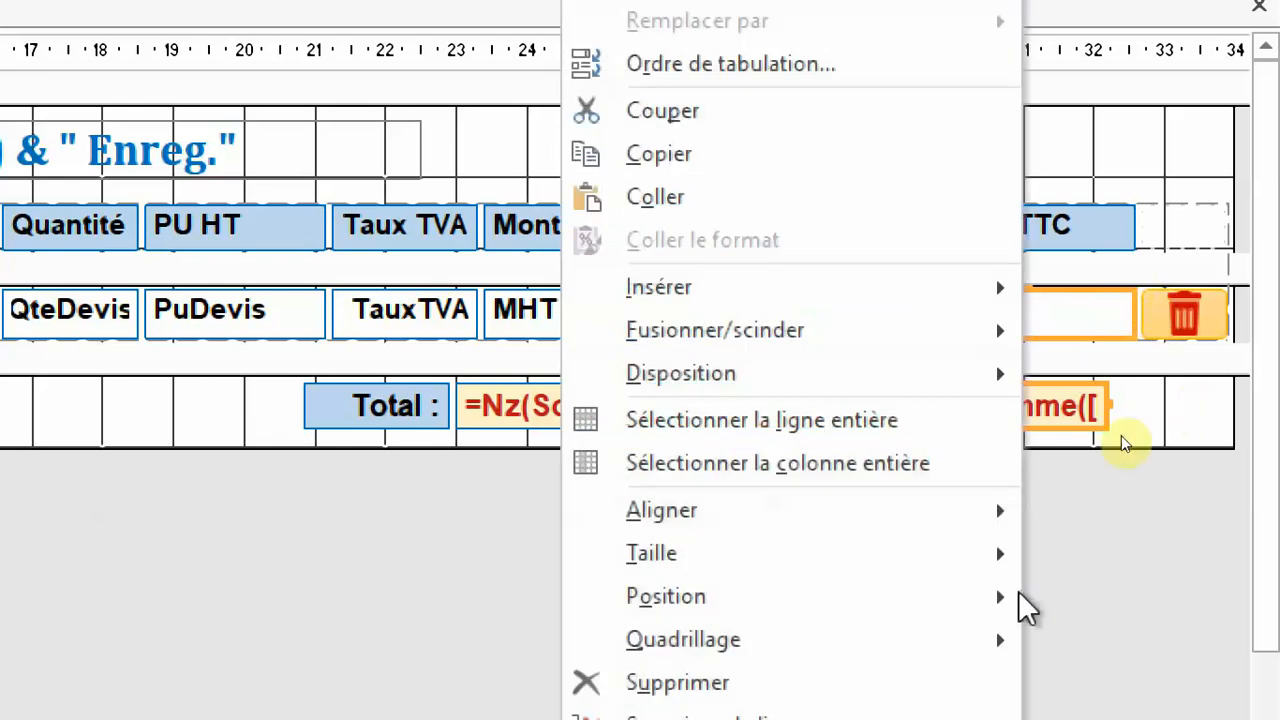
left_click(834, 414)
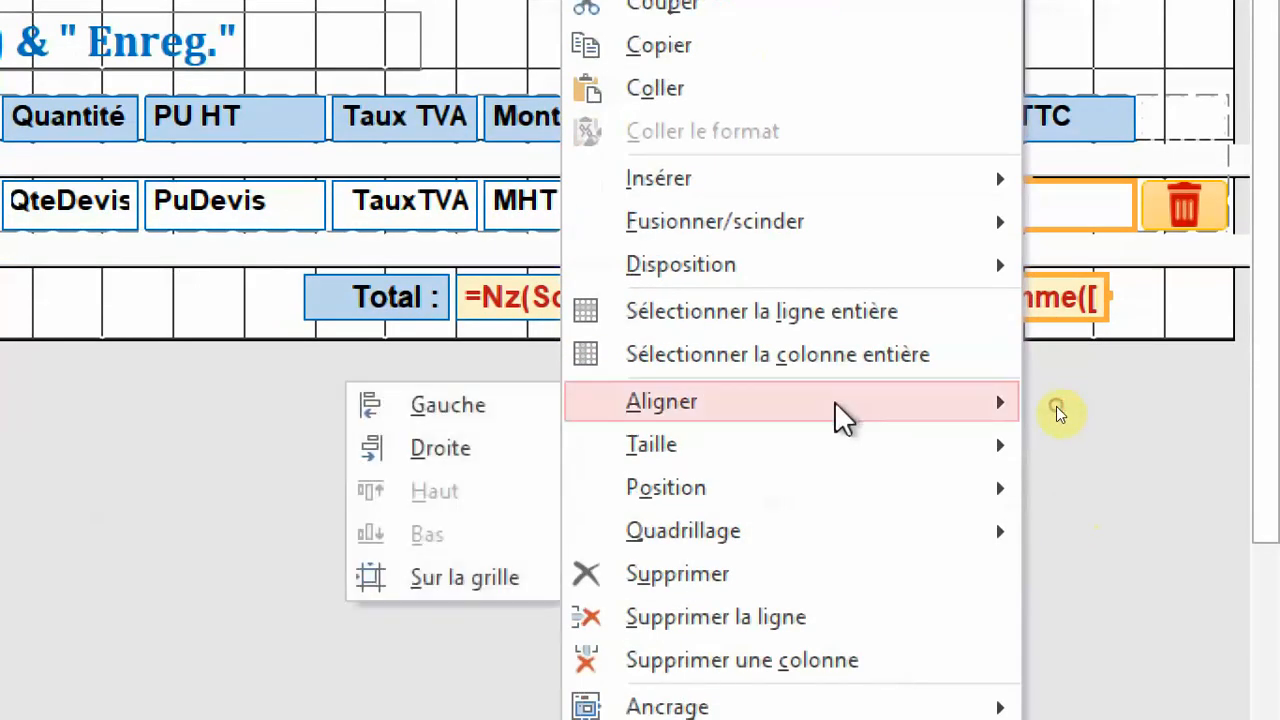
left_click(467, 452)
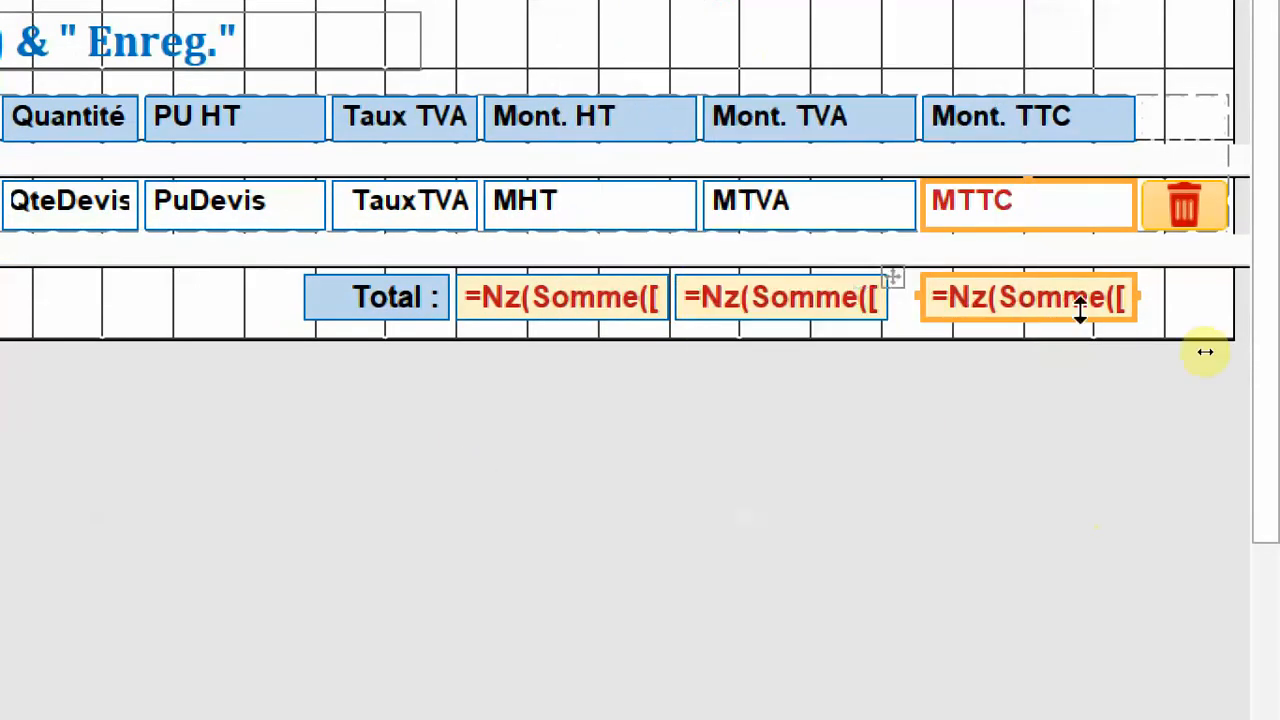
left_click(1014, 435)
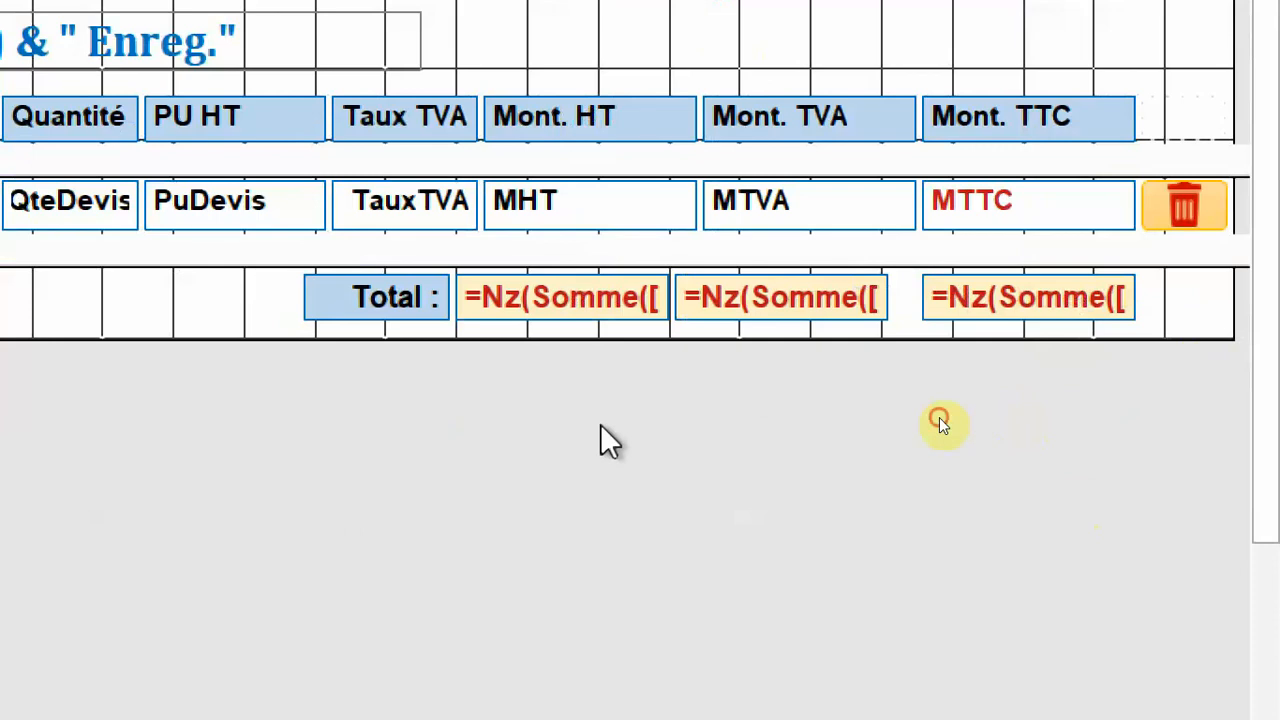
Step: Align the footer total under Mont. TVA to the right edge of the MTVA text box
left_click(836, 195)
left_click(822, 306, "shift")
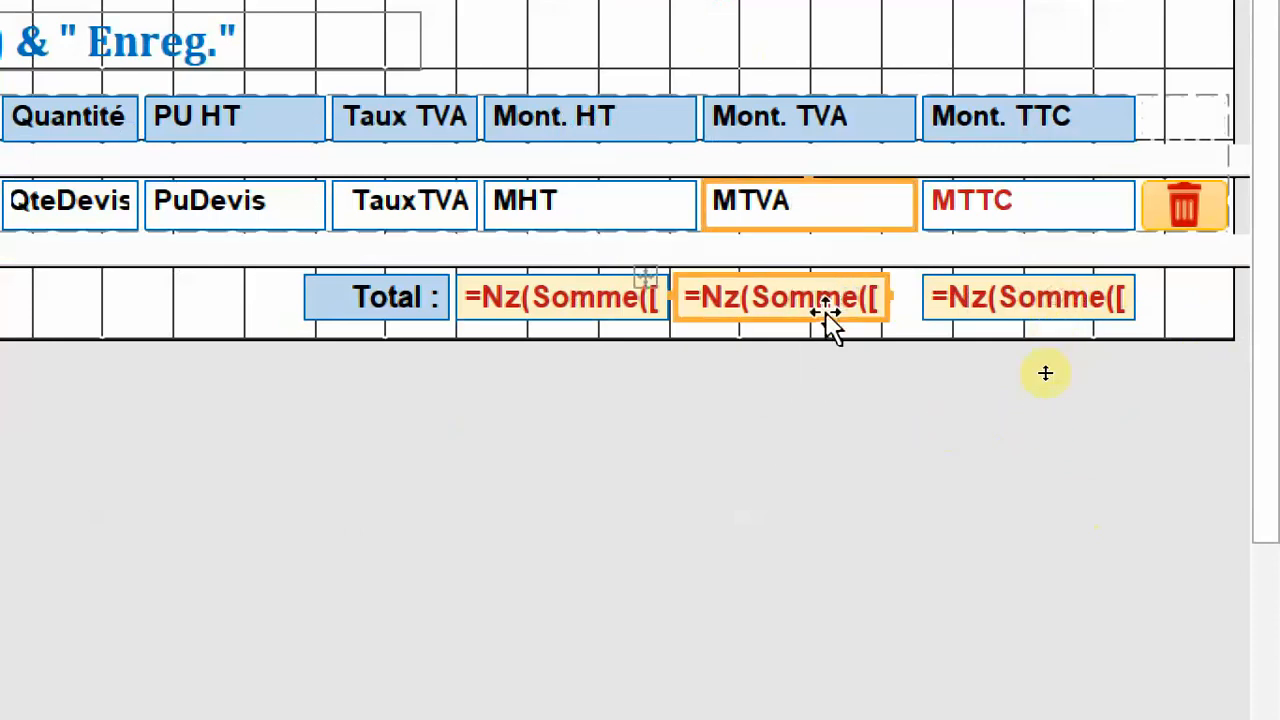
right_click(797, 300)
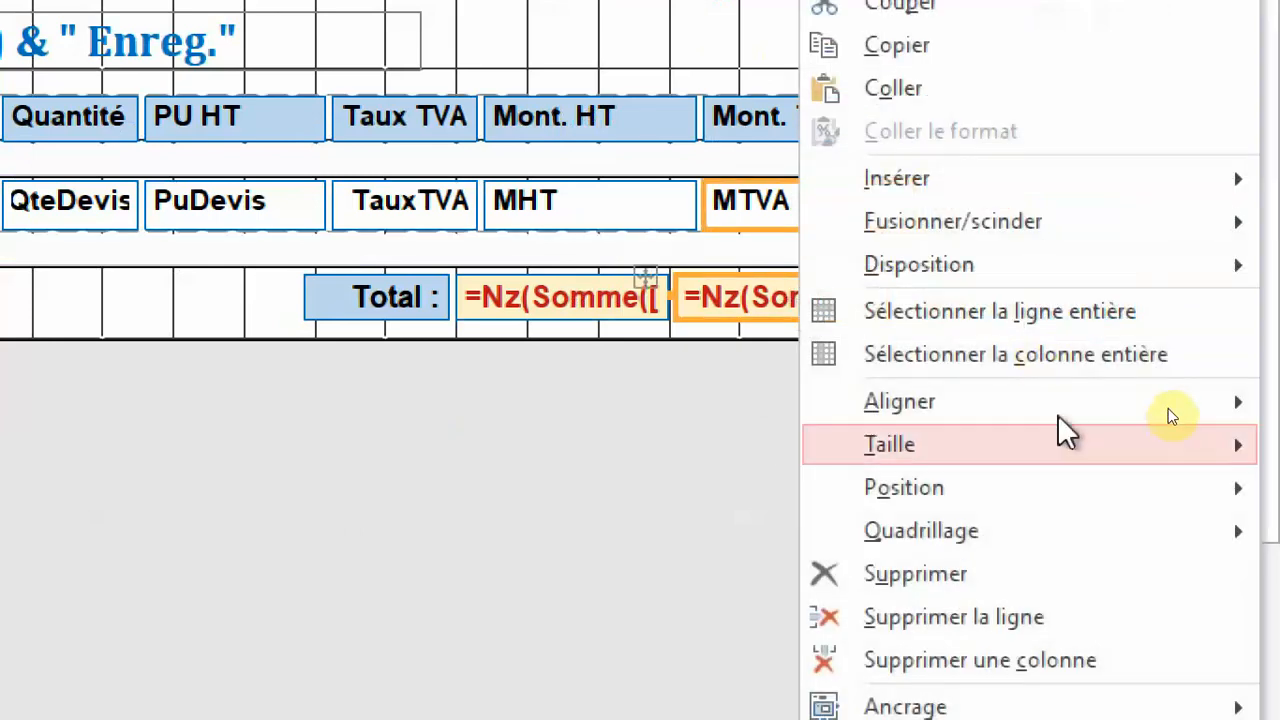
mouse_move(1023, 406)
left_click(680, 448)
left_click(615, 457)
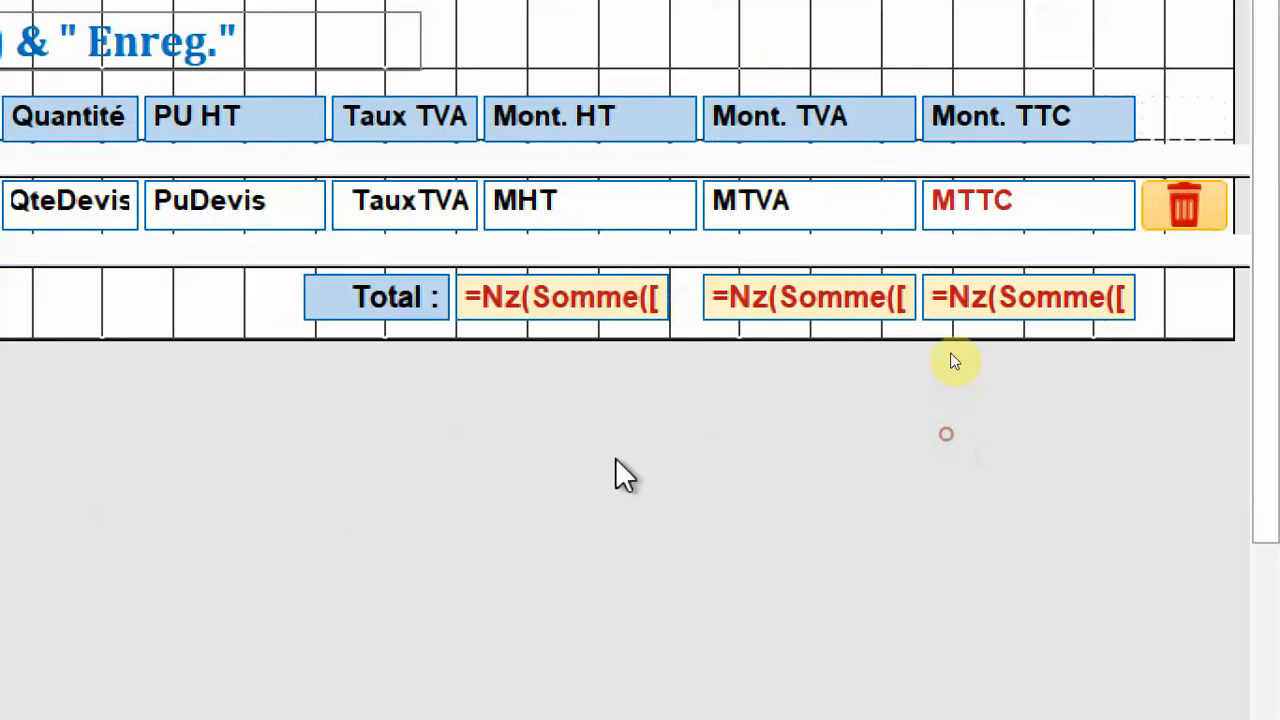
Step: Align the footer total under Mont. HT to the right edge of the MHT text box
left_click_drag(615, 457, 645, 215)
right_click(645, 210)
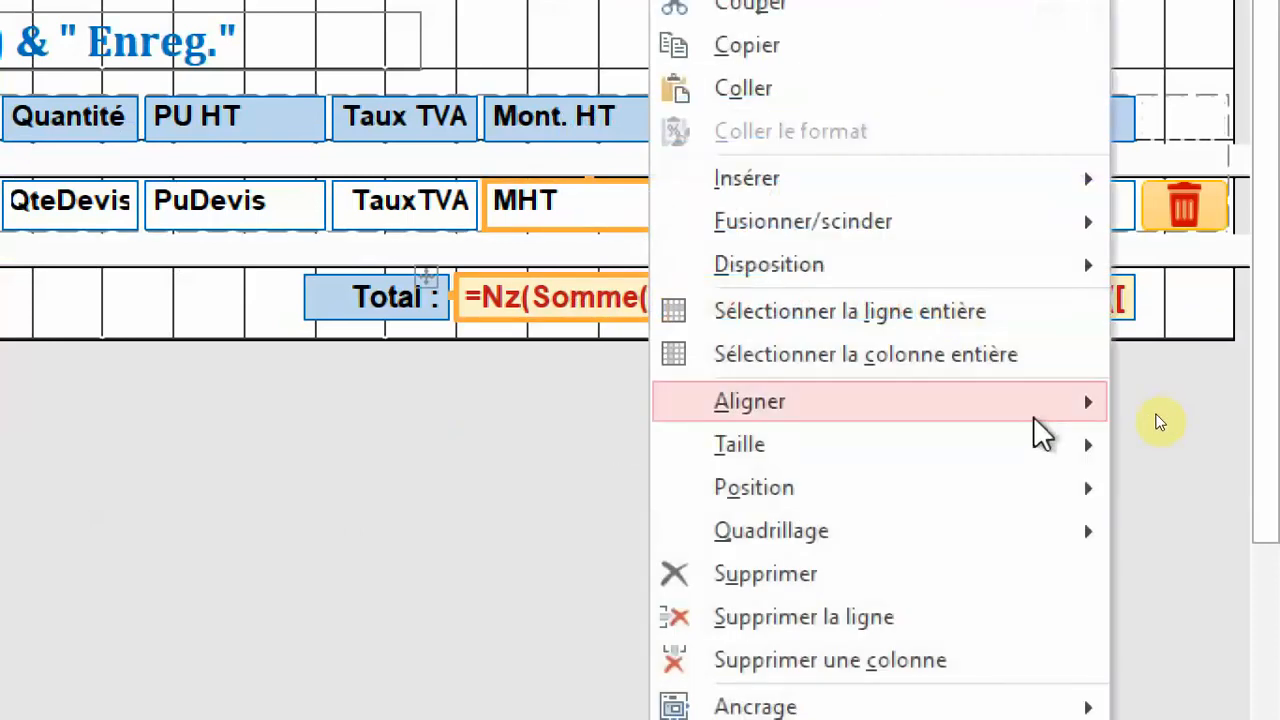
mouse_move(1030, 414)
left_click(623, 446)
left_click(604, 454)
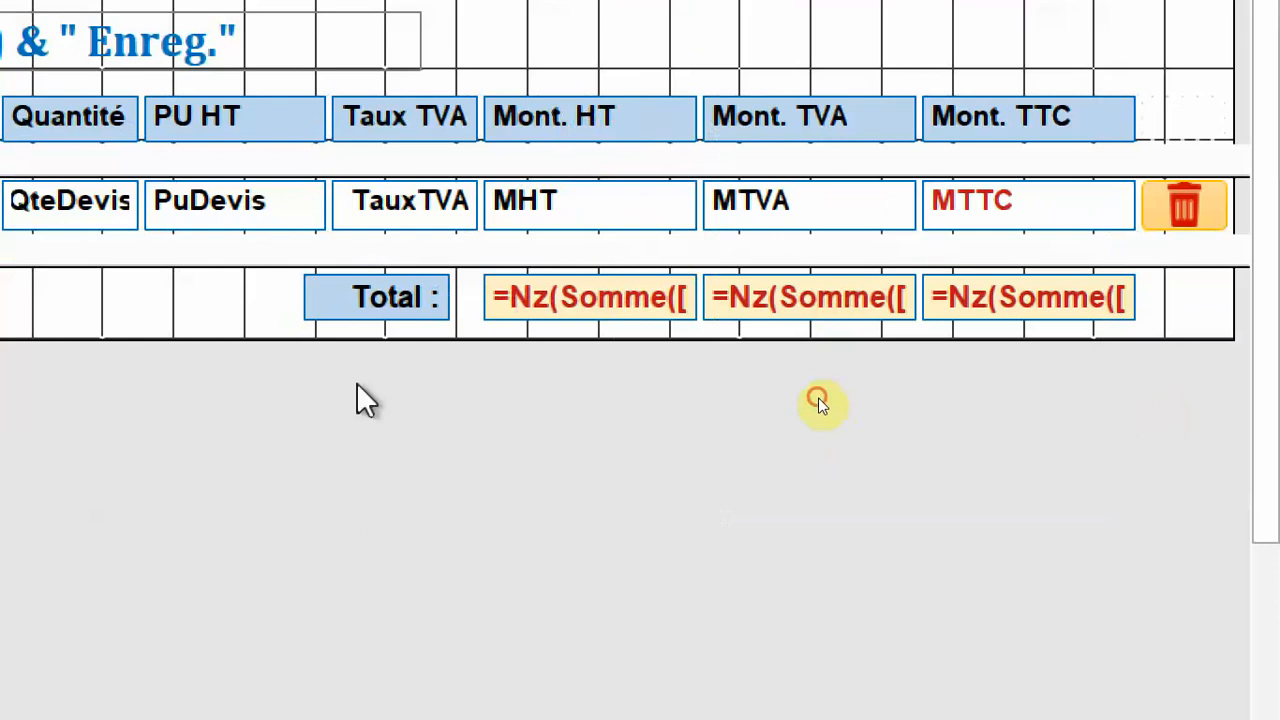
Step: Align the Total label in the form footer to the right edge of the TauxTVA text box
left_click_drag(358, 383, 435, 196)
left_click(405, 310, "shift")
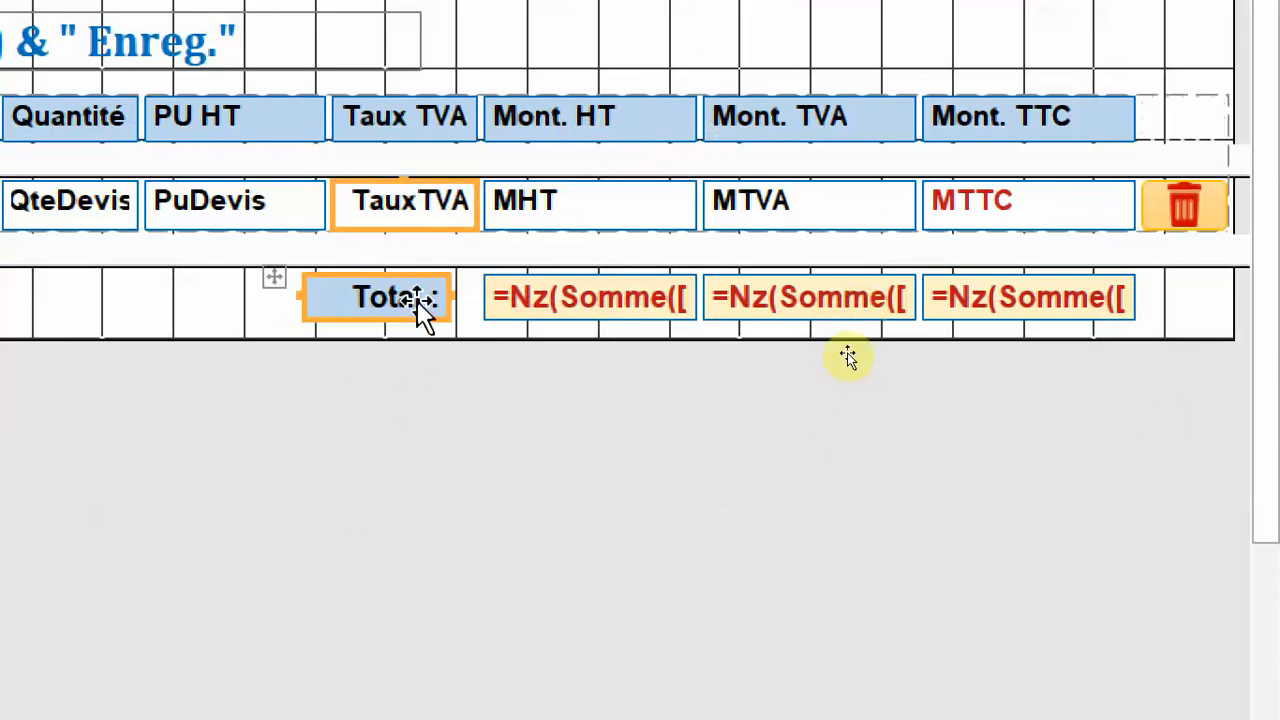
right_click(398, 302)
mouse_move(651, 397)
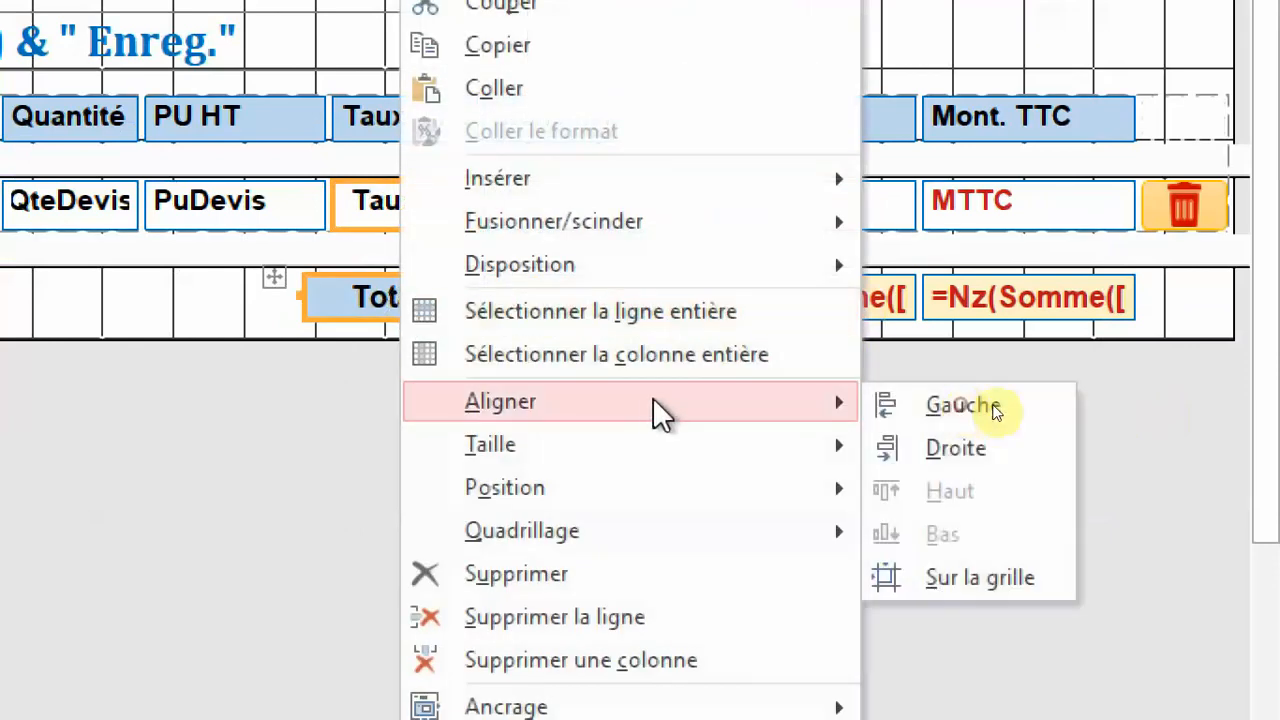
left_click(972, 452)
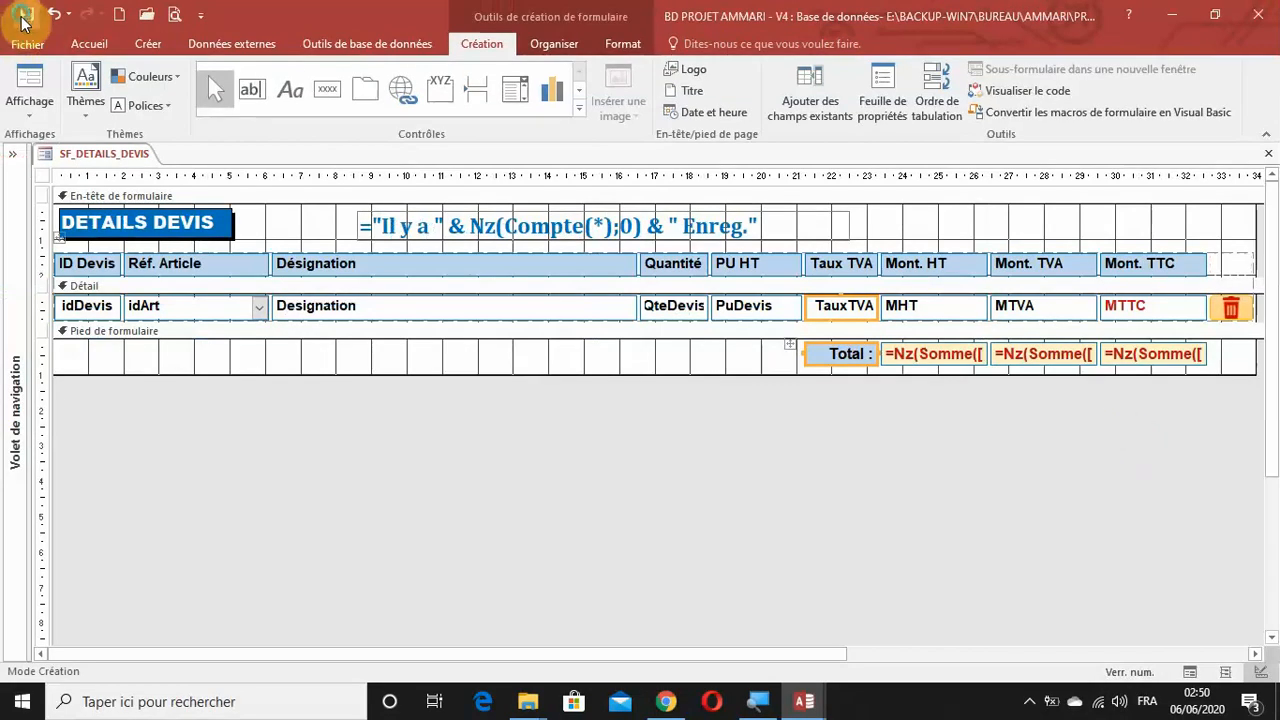
Step: Display the subform in Form view to check the alignment of the total row
left_click(1189, 674)
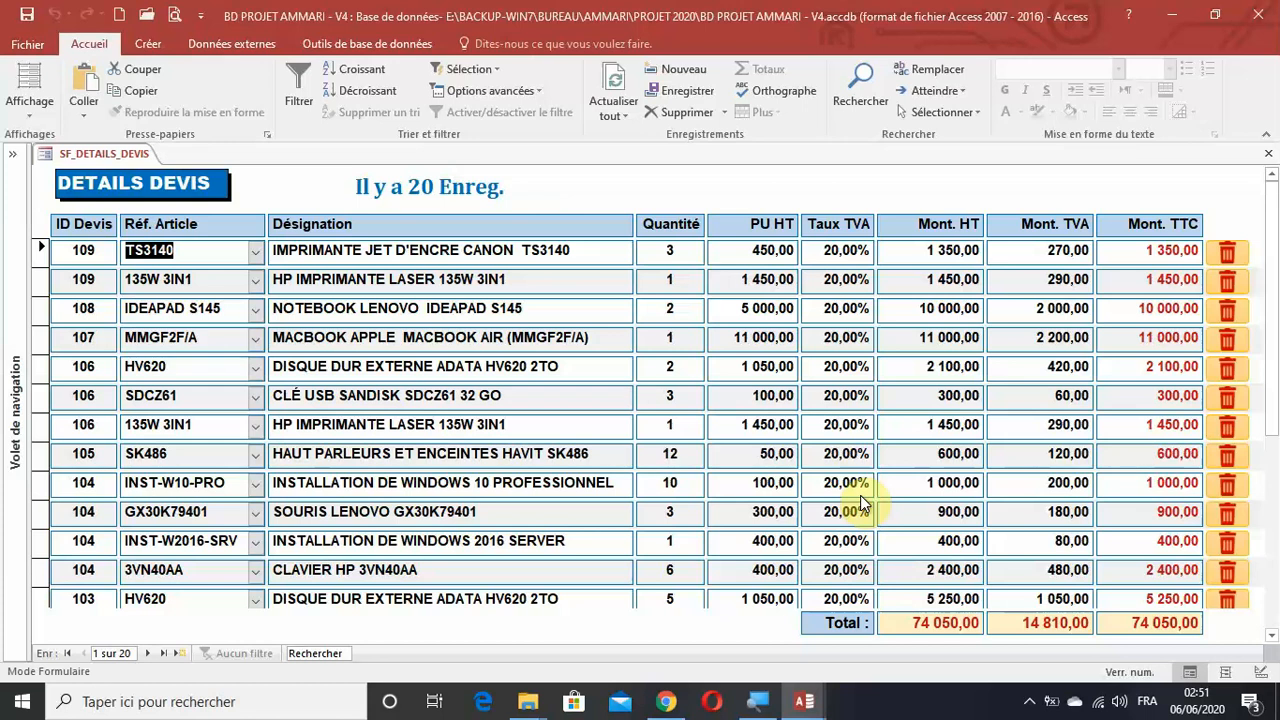
type(",")
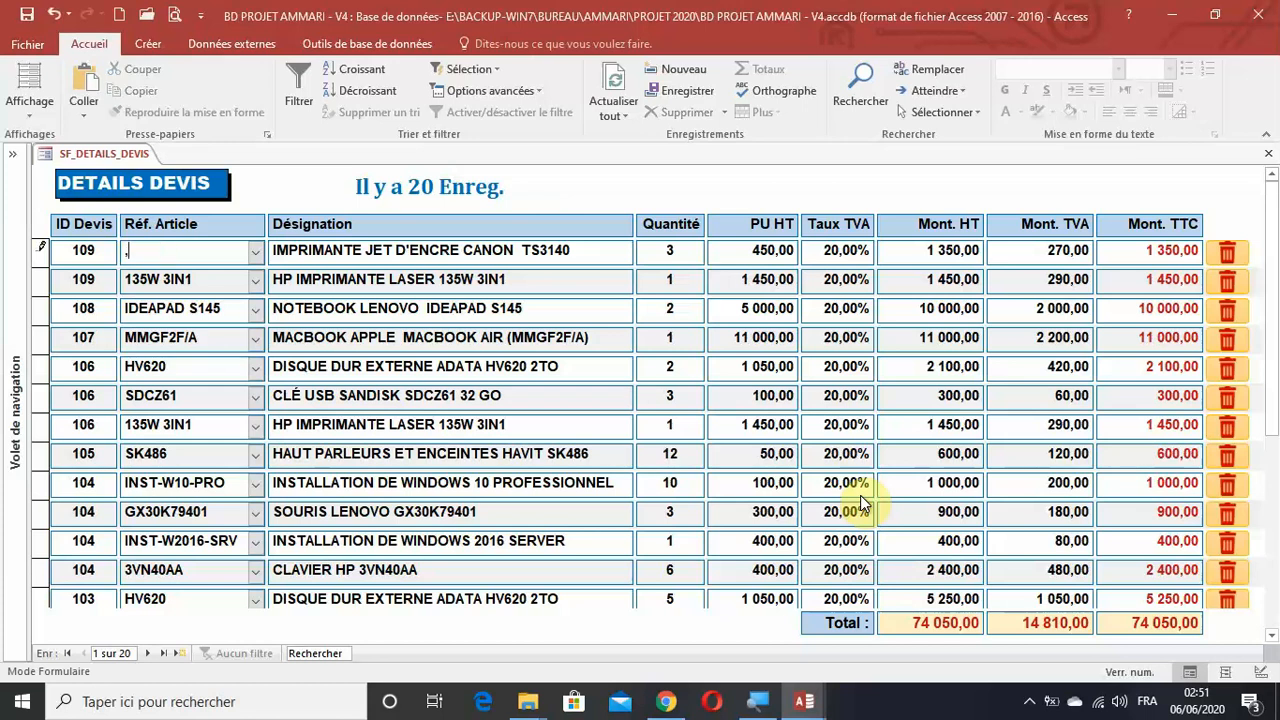